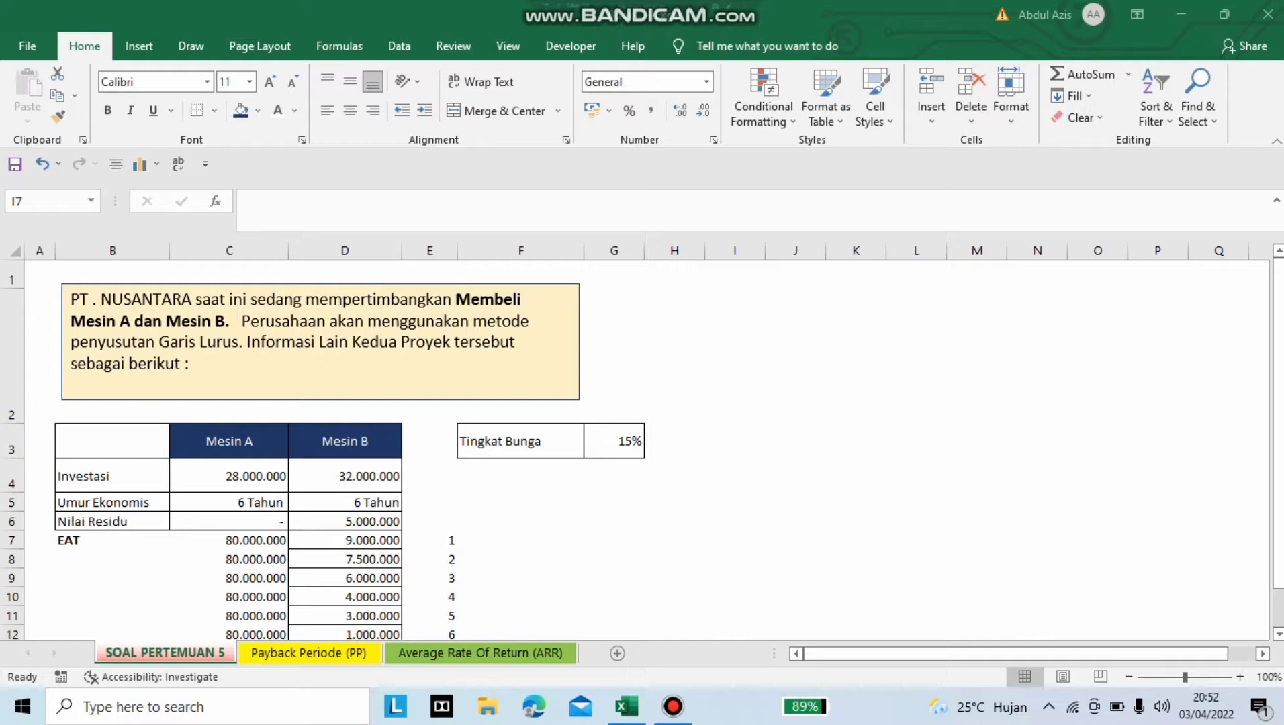
# Step: Look over the problem data on the SOAL PERTEMUAN 5 sheet and open the Payback Periode (PP) sheet
pyautogui.scroll(-6, 644, 443)
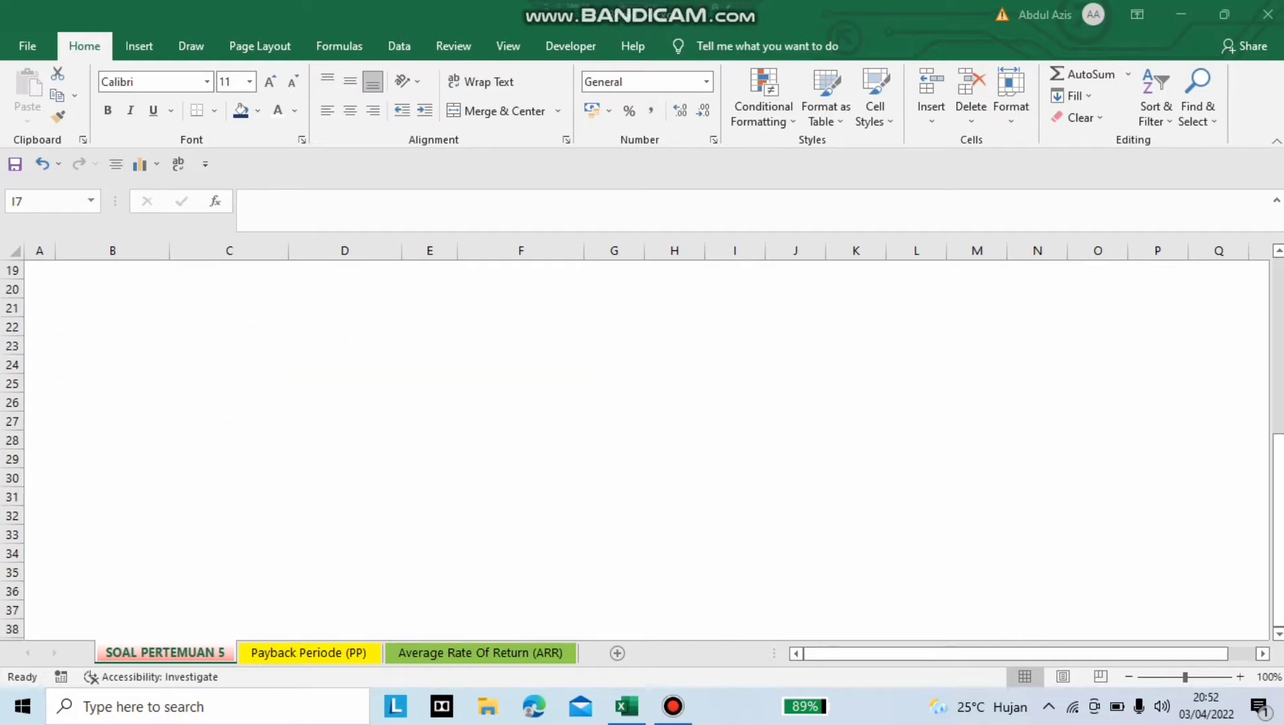
pyautogui.scroll(6, 644, 443)
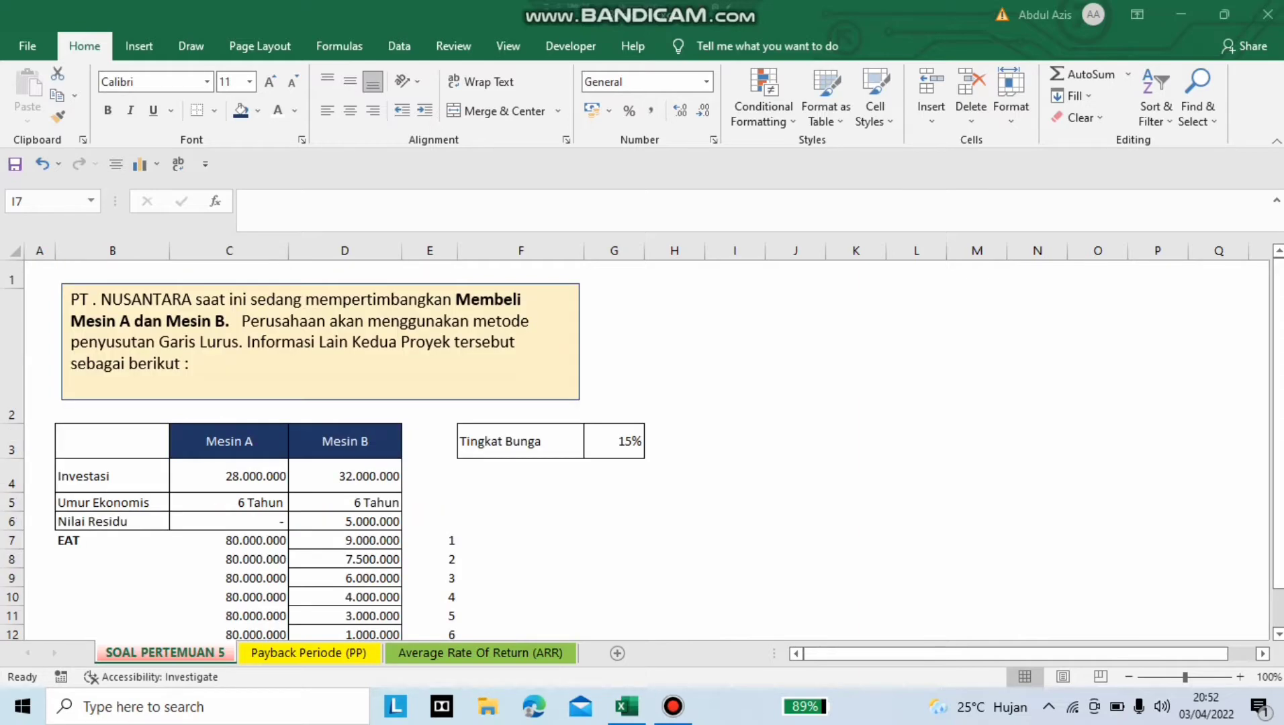
pyautogui.hotkey('ctrl', 'pagedown')
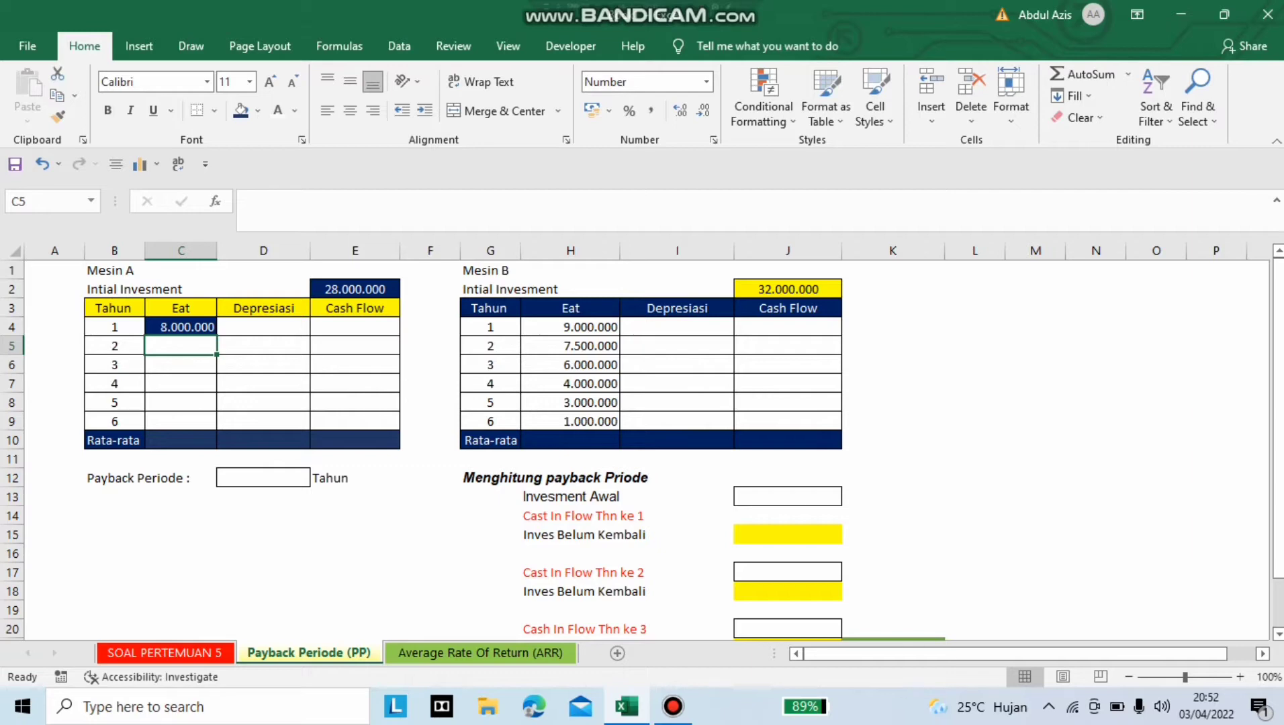
# Step: Fill Mesin A's Eat for years 2 to 6 (C5:C9) with the absolute reference =$C$4
pyautogui.write('=C4')
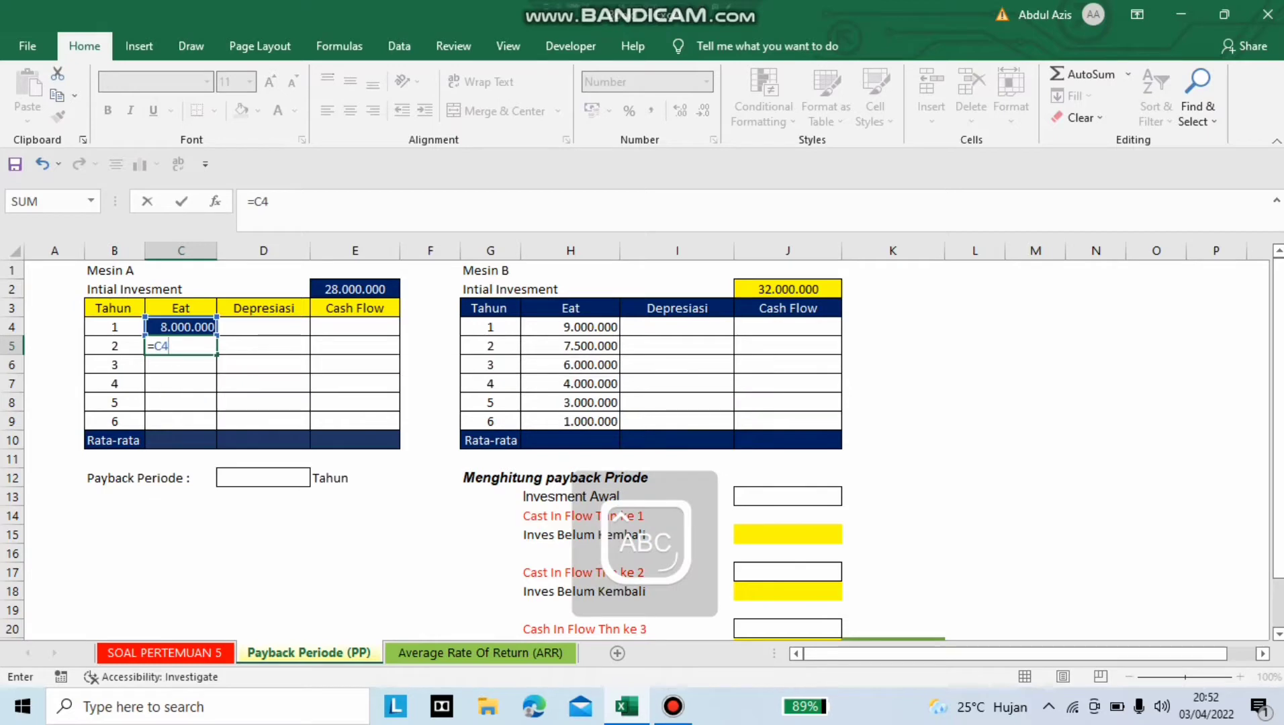
pyautogui.press('F2')
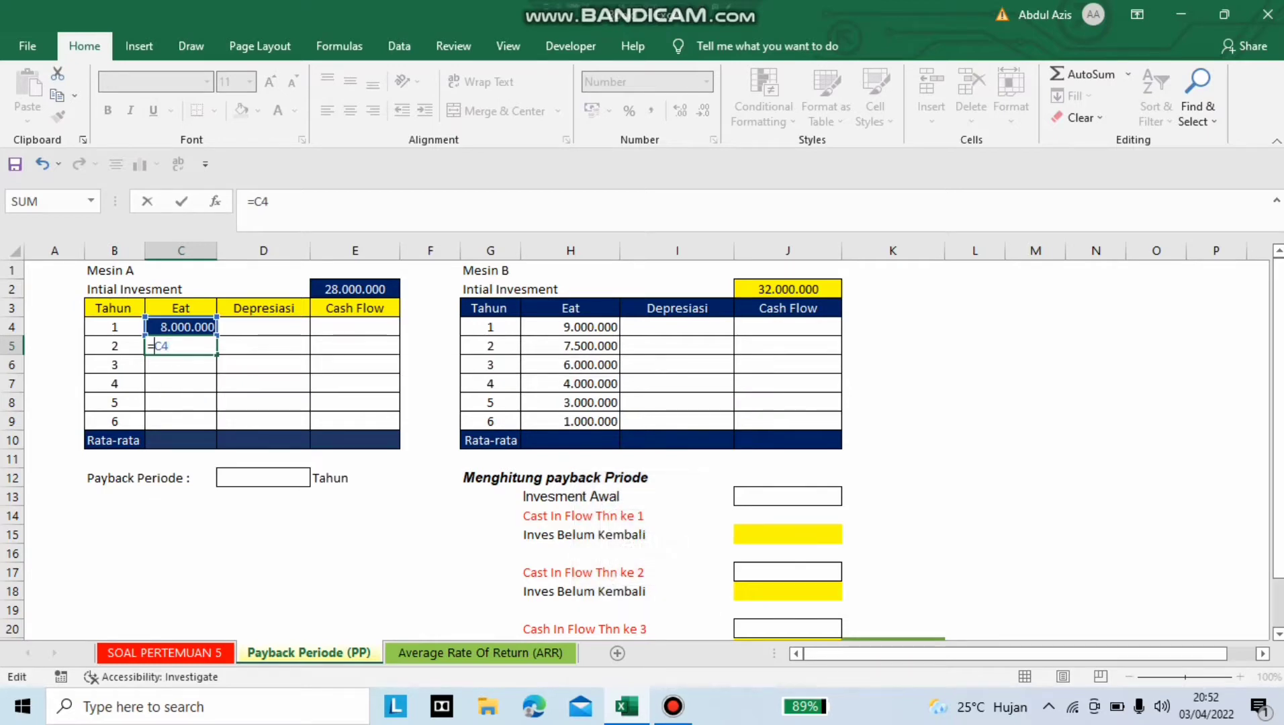
pyautogui.press('Left')
pyautogui.press('Left')
pyautogui.write('$')
pyautogui.press('Right')
pyautogui.write('$')
pyautogui.press('Return')
pyautogui.click(180, 345)
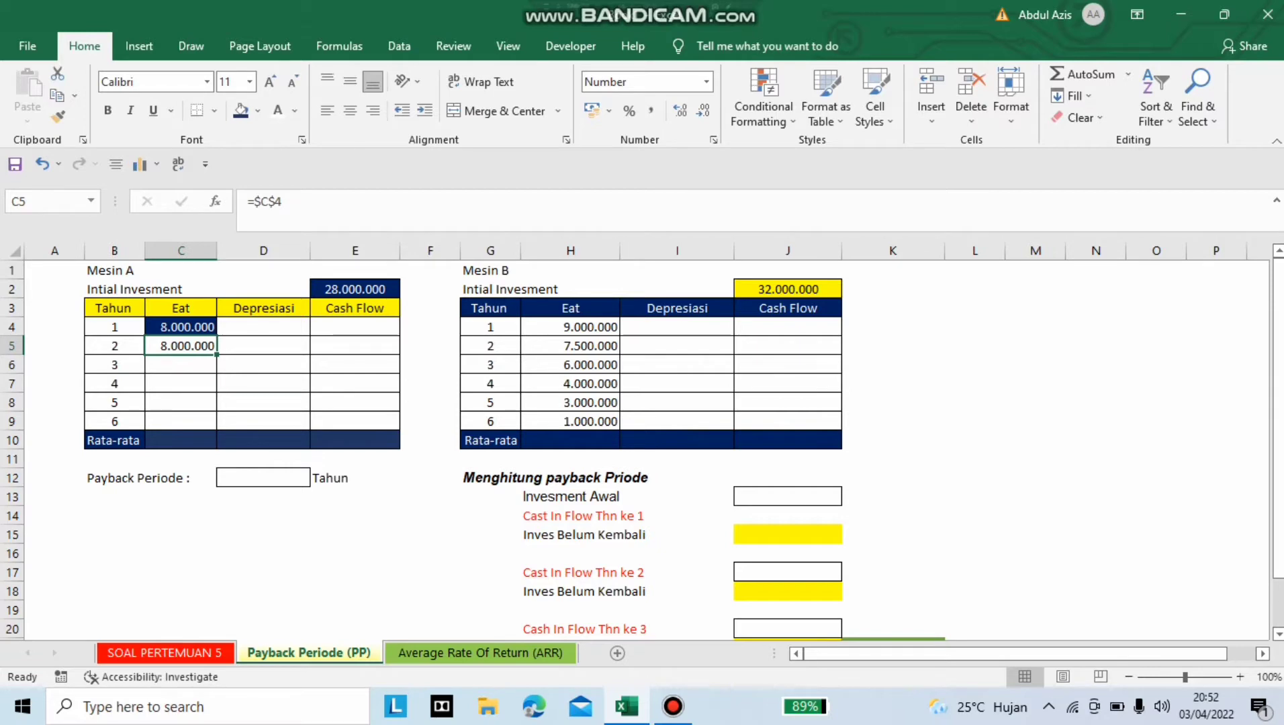
pyautogui.moveTo(216, 355); pyautogui.dragTo(216, 427)
# Step: Calculate Mesin A's year 1 straight-line depreciation in D4 with =SLN($E$2;0;6)
pyautogui.click(264, 326)
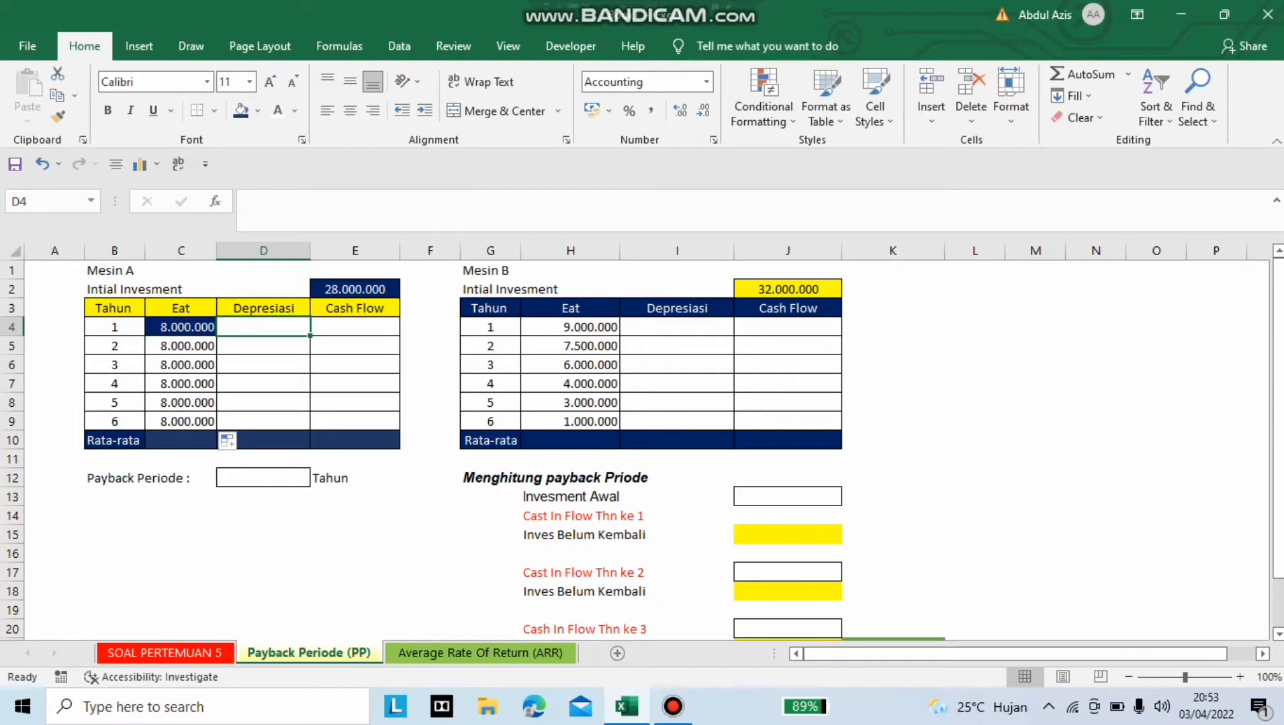
pyautogui.write('=sln')
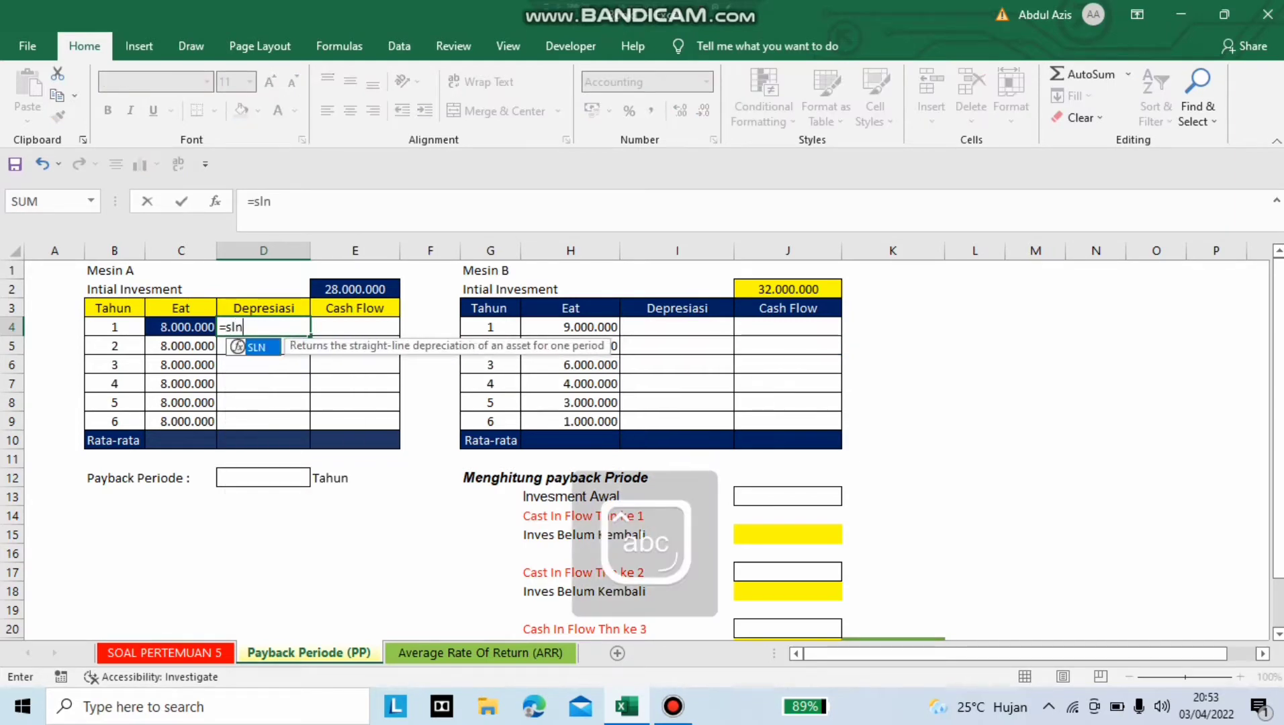
pyautogui.write('(')
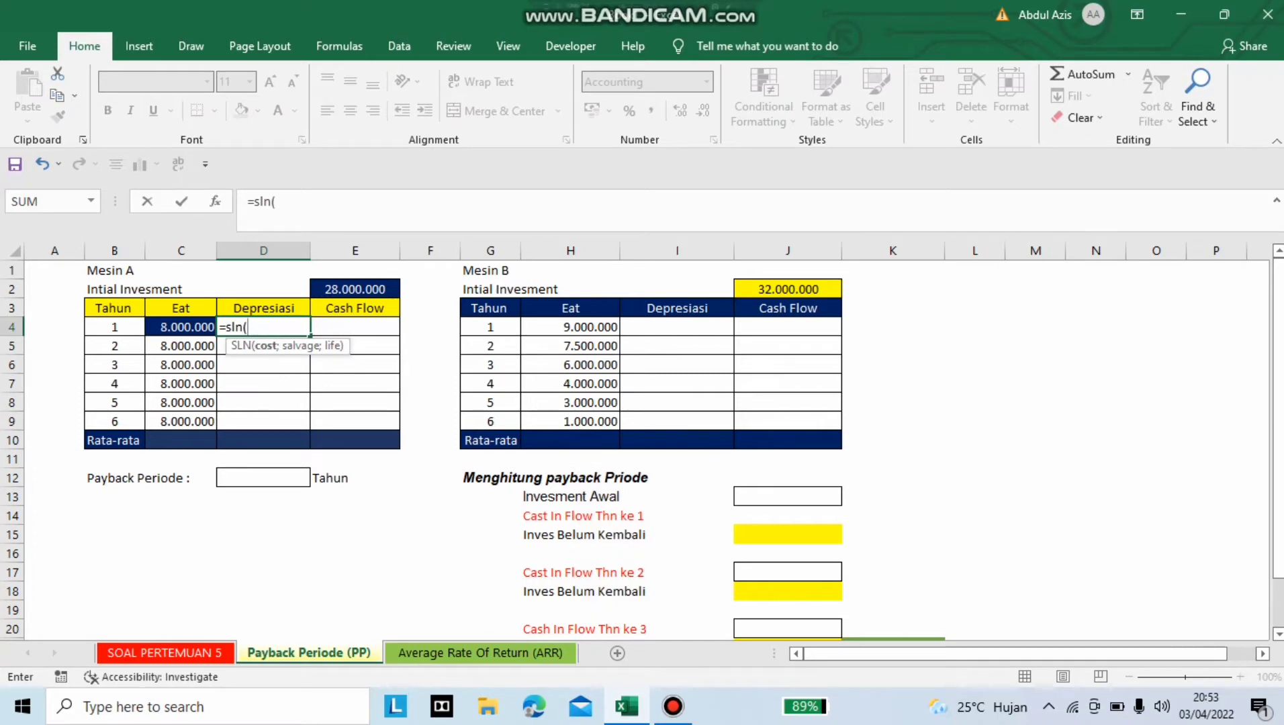
pyautogui.click(354, 289)
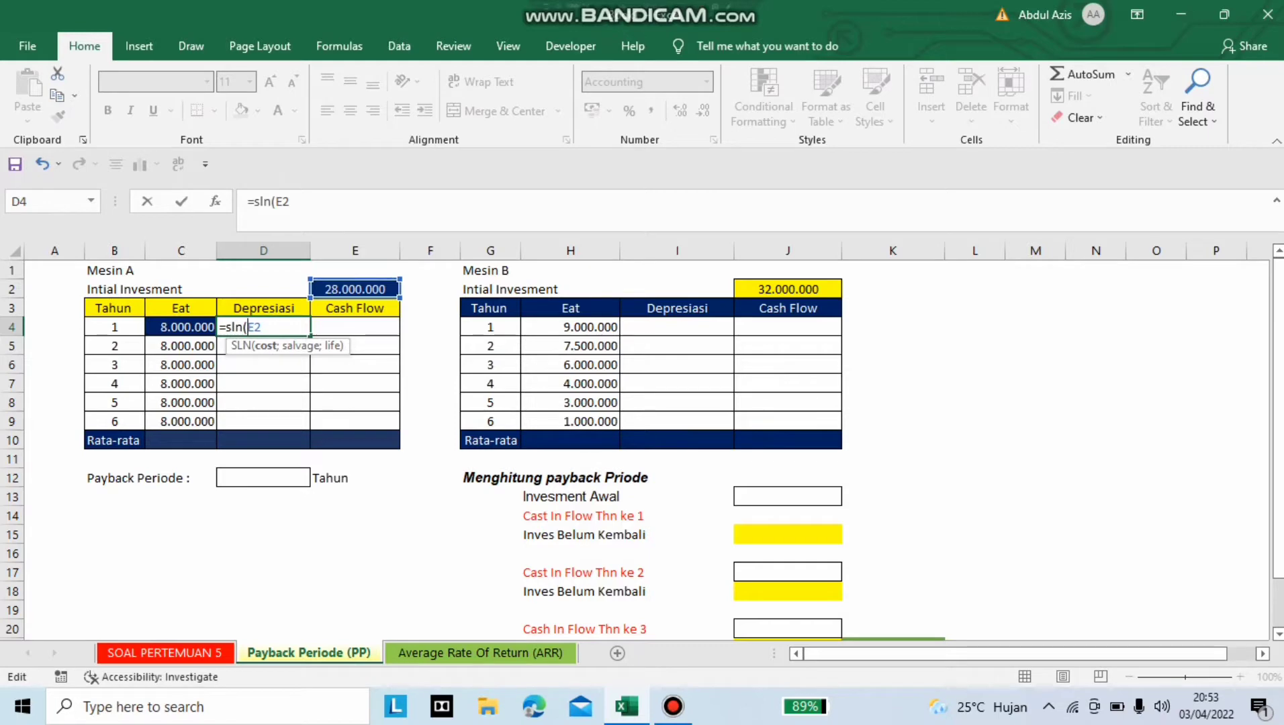
pyautogui.write('$')
pyautogui.click(260, 327)
pyautogui.write('$')
pyautogui.press('Right')
pyautogui.write(';')
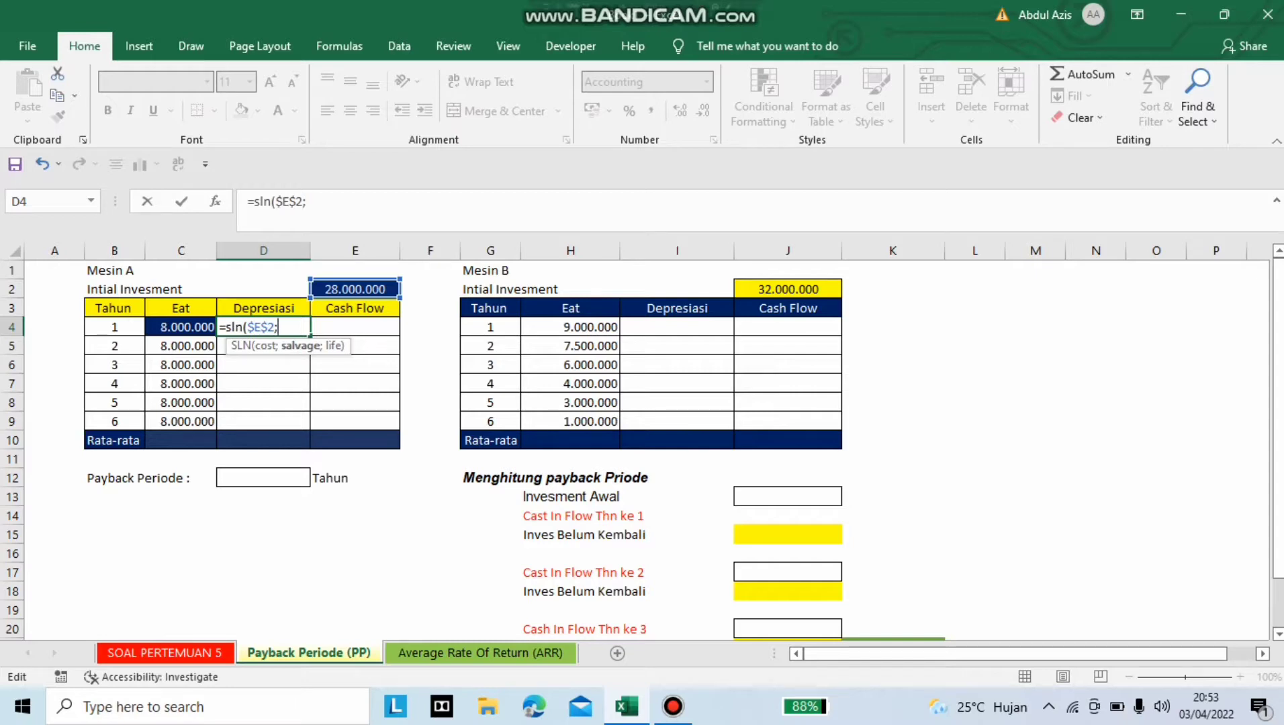
pyautogui.write('0;6)')
pyautogui.press('Return')
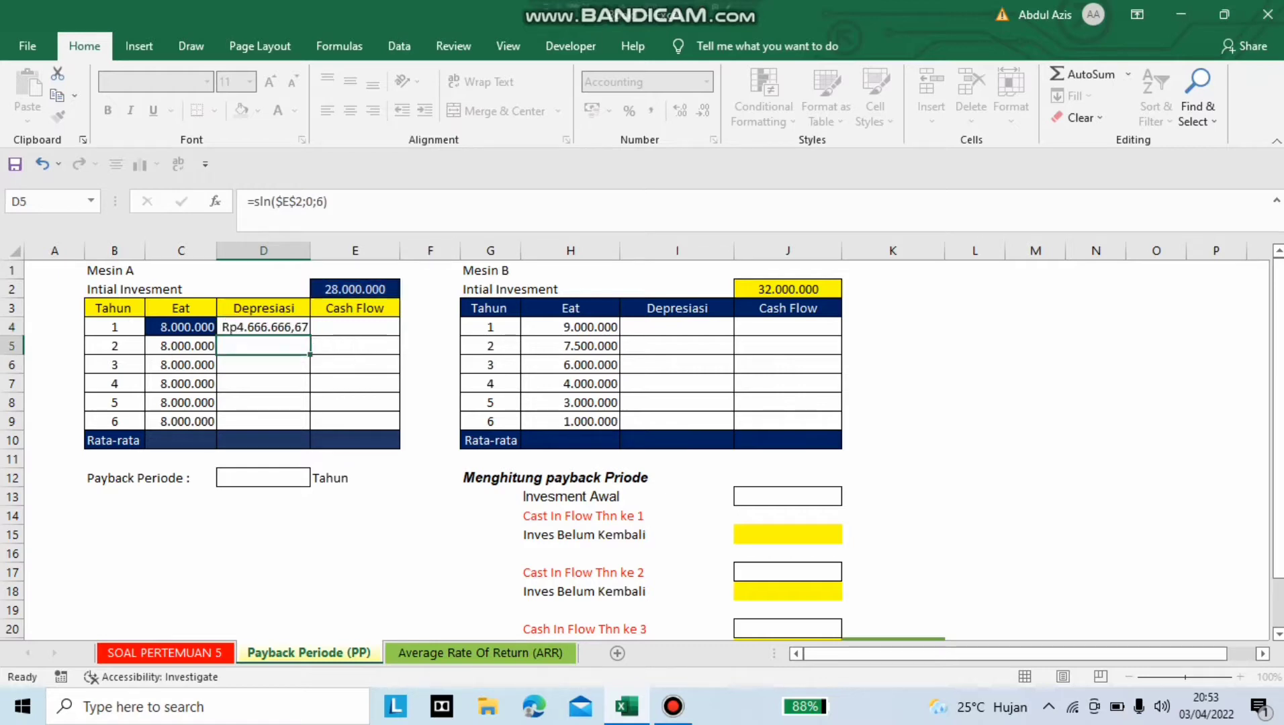
# Step: Format Mesin A's year 1 depreciation in comma style without decimals and copy it down through year 6 (D9)
pyautogui.click(263, 327)
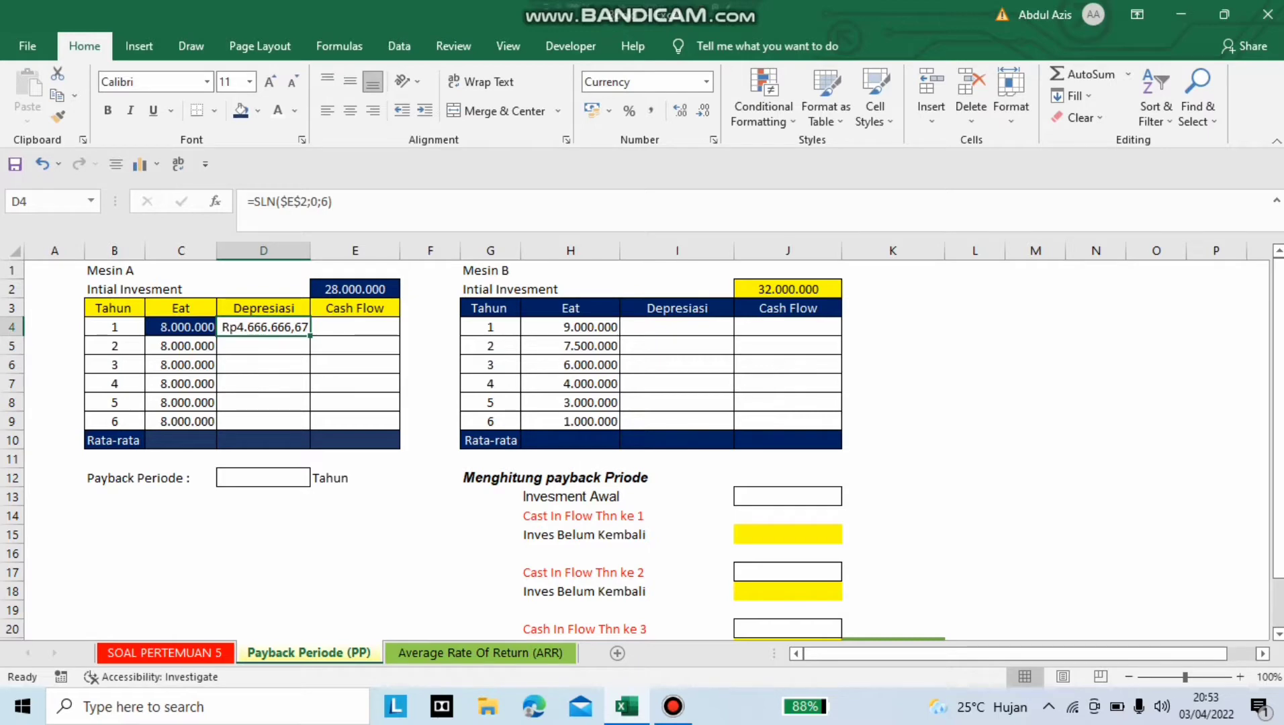
pyautogui.click(707, 82)
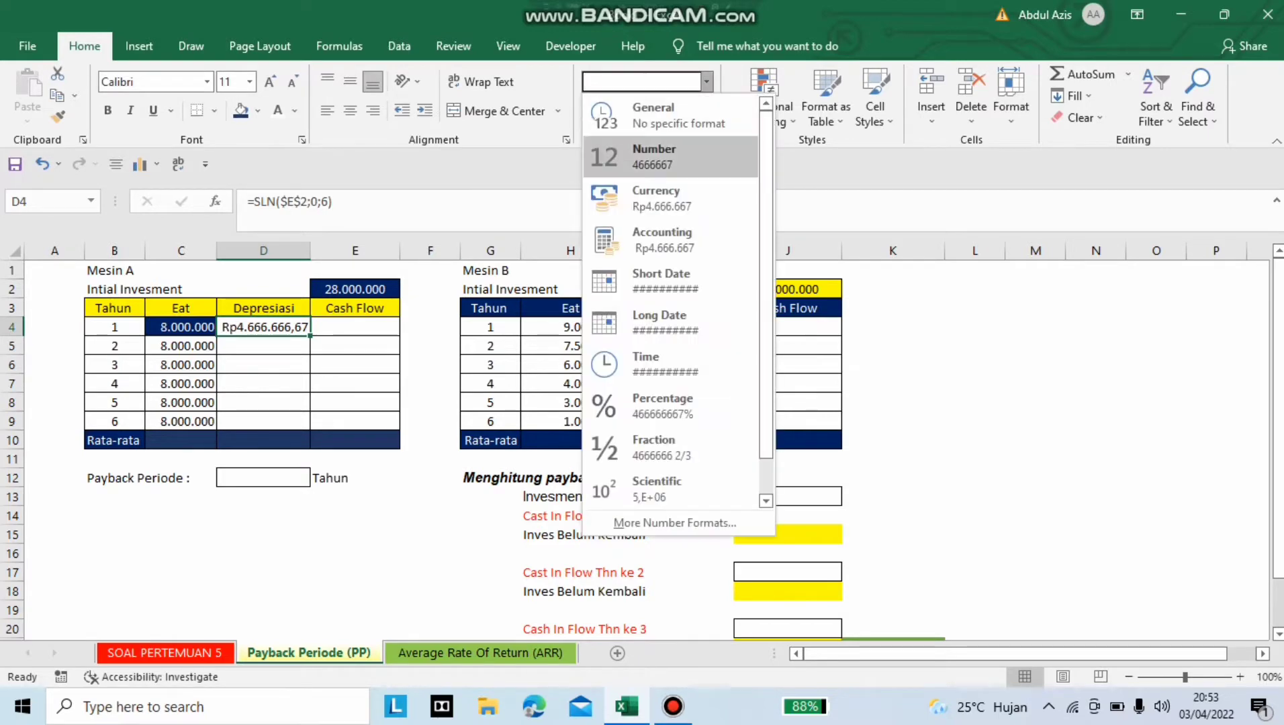
pyautogui.click(625, 158)
pyautogui.click(651, 110)
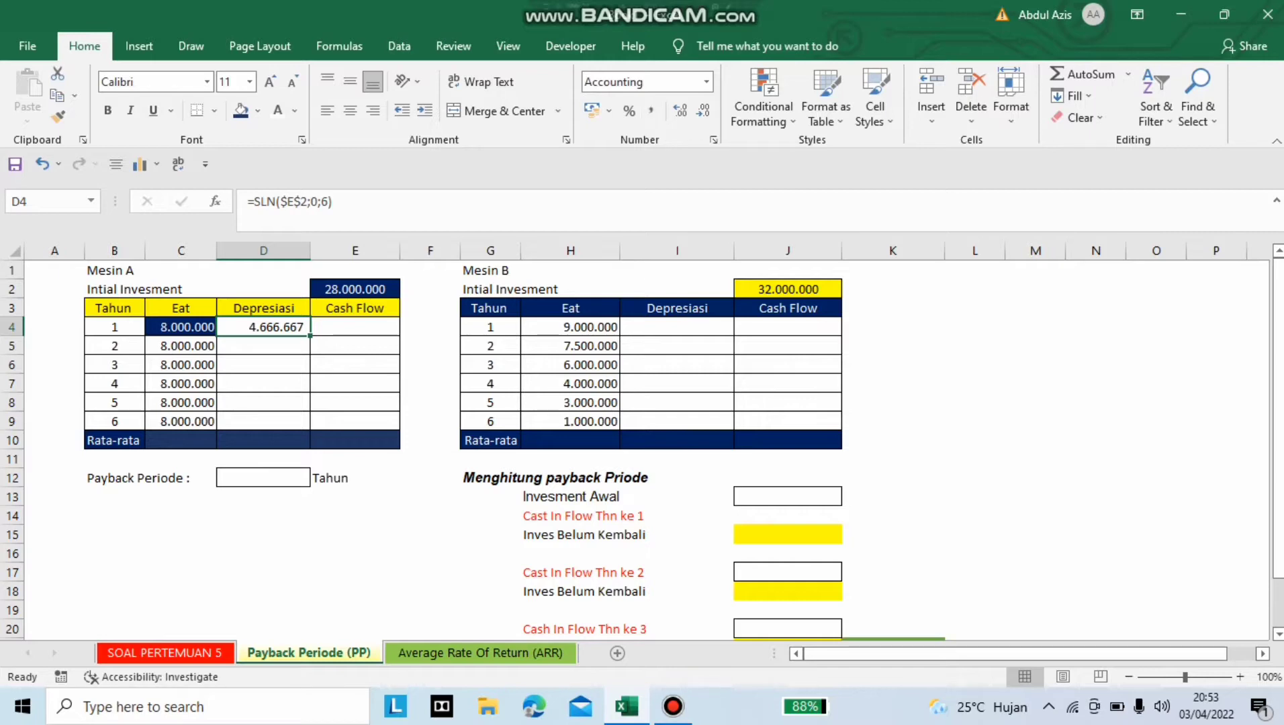
pyautogui.moveTo(310, 335); pyautogui.dragTo(310, 430)
# Step: Calculate Mesin A's year 1 cash flow in E4 as =C4+D4 and copy the formula down through year 6 (E9)
pyautogui.click(355, 326)
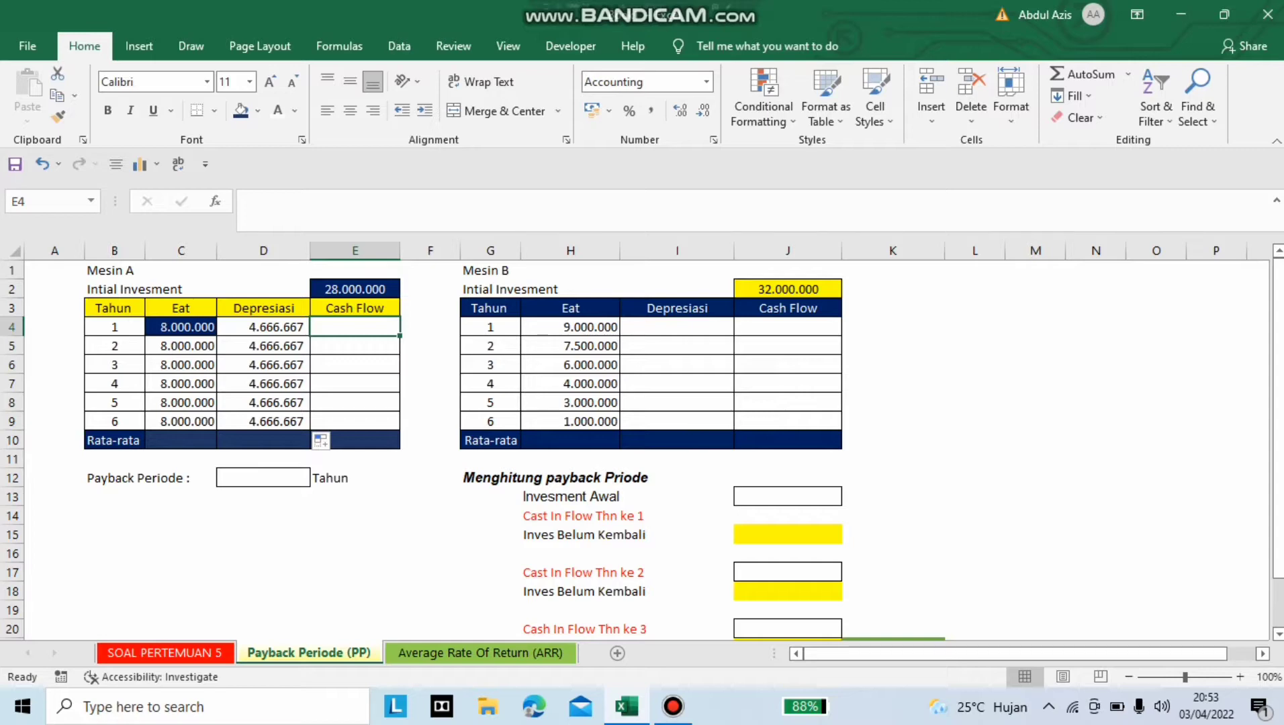
pyautogui.write('=')
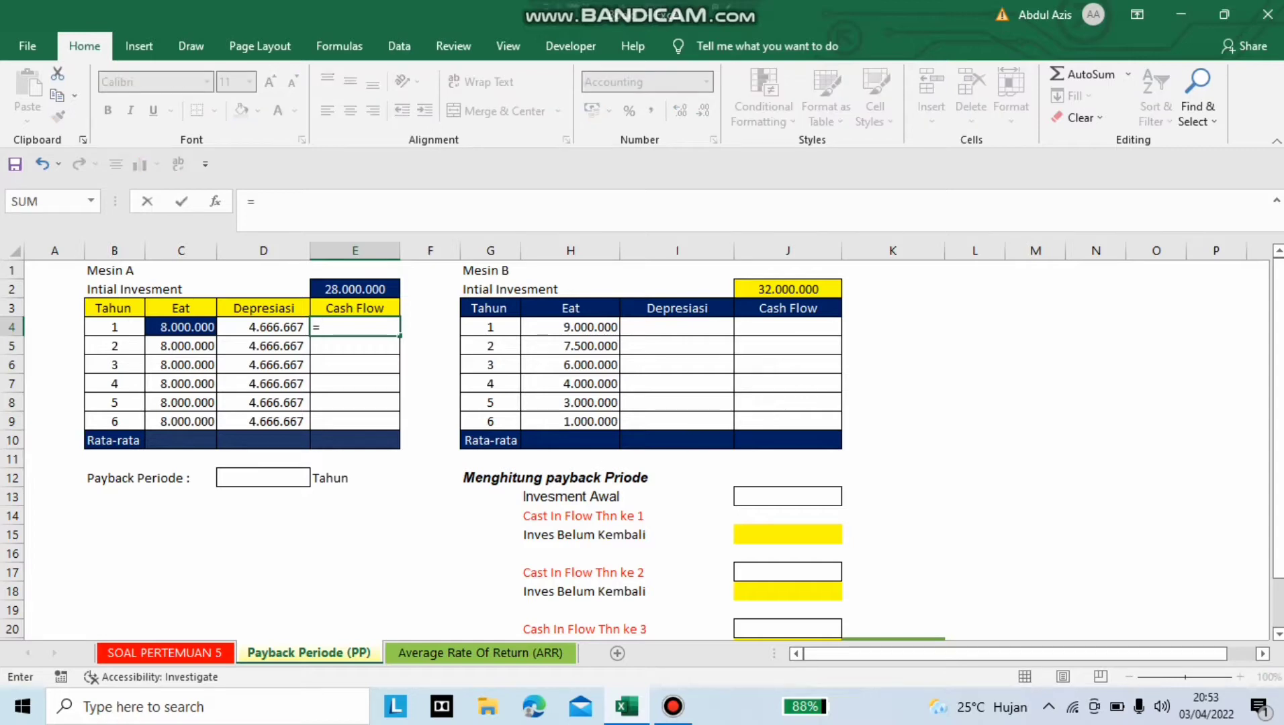
pyautogui.click(181, 327)
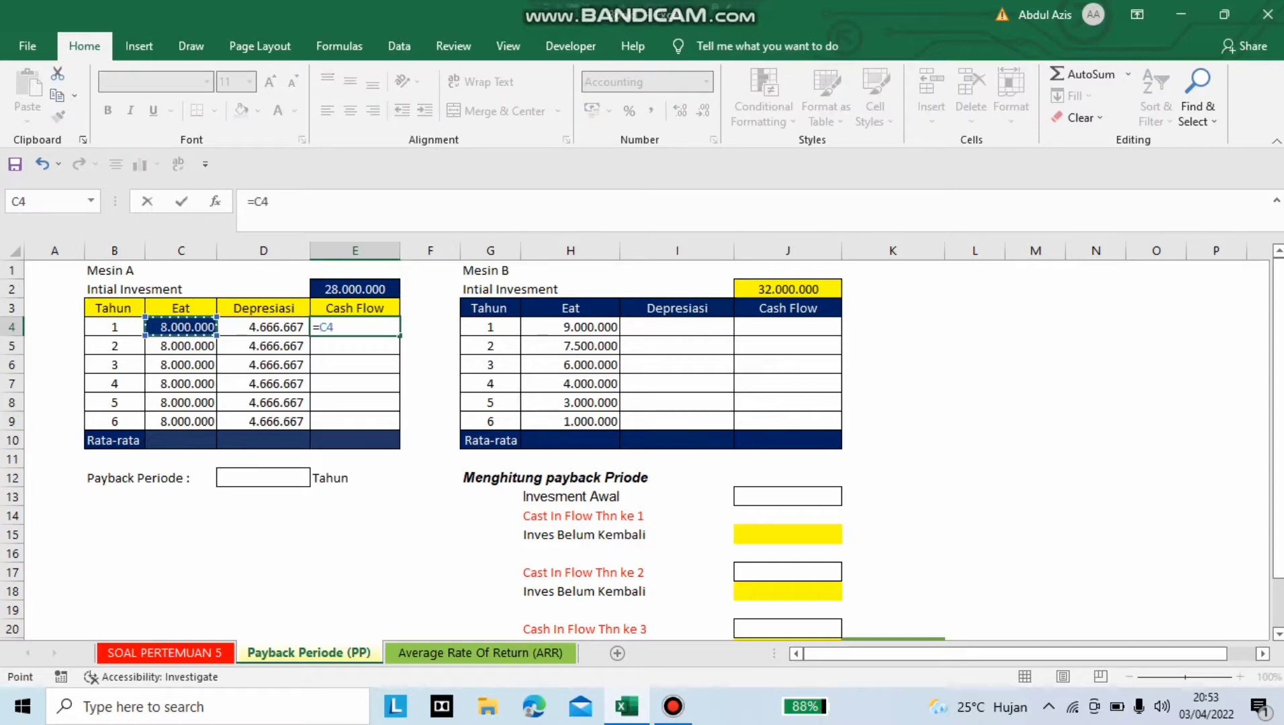
pyautogui.write('+')
pyautogui.click(268, 327)
pyautogui.press('Return')
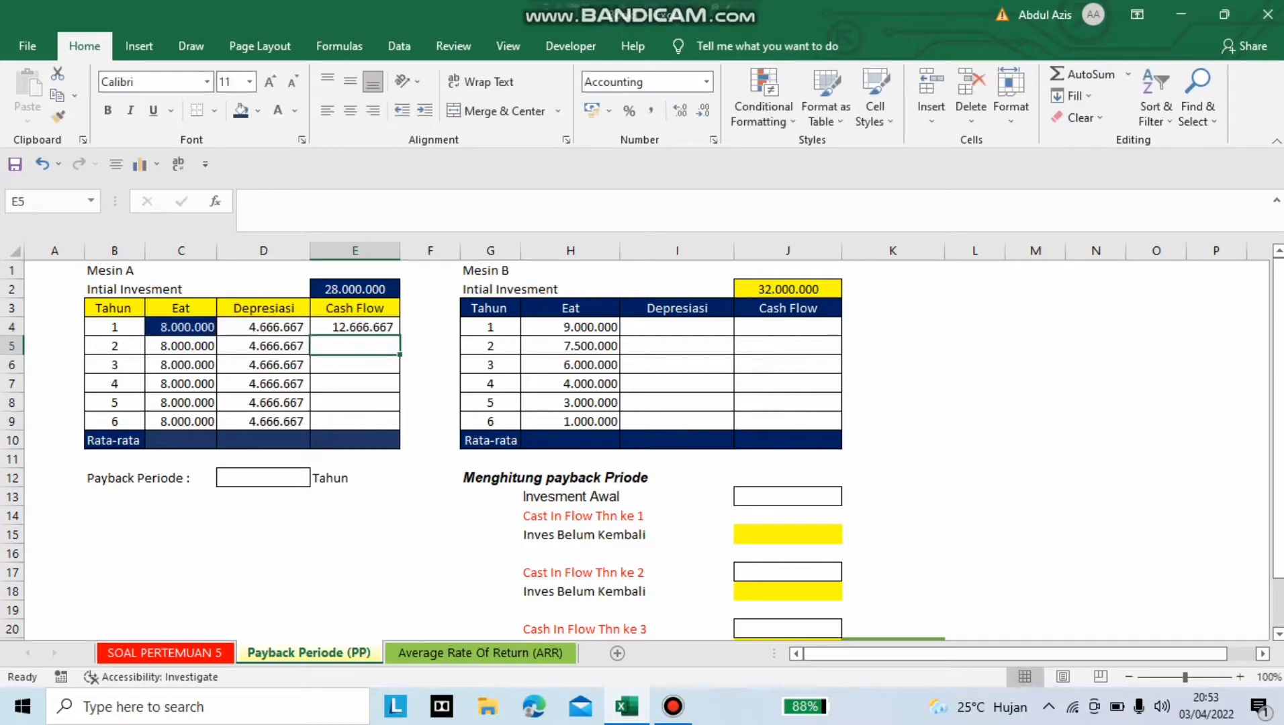
pyautogui.click(355, 327)
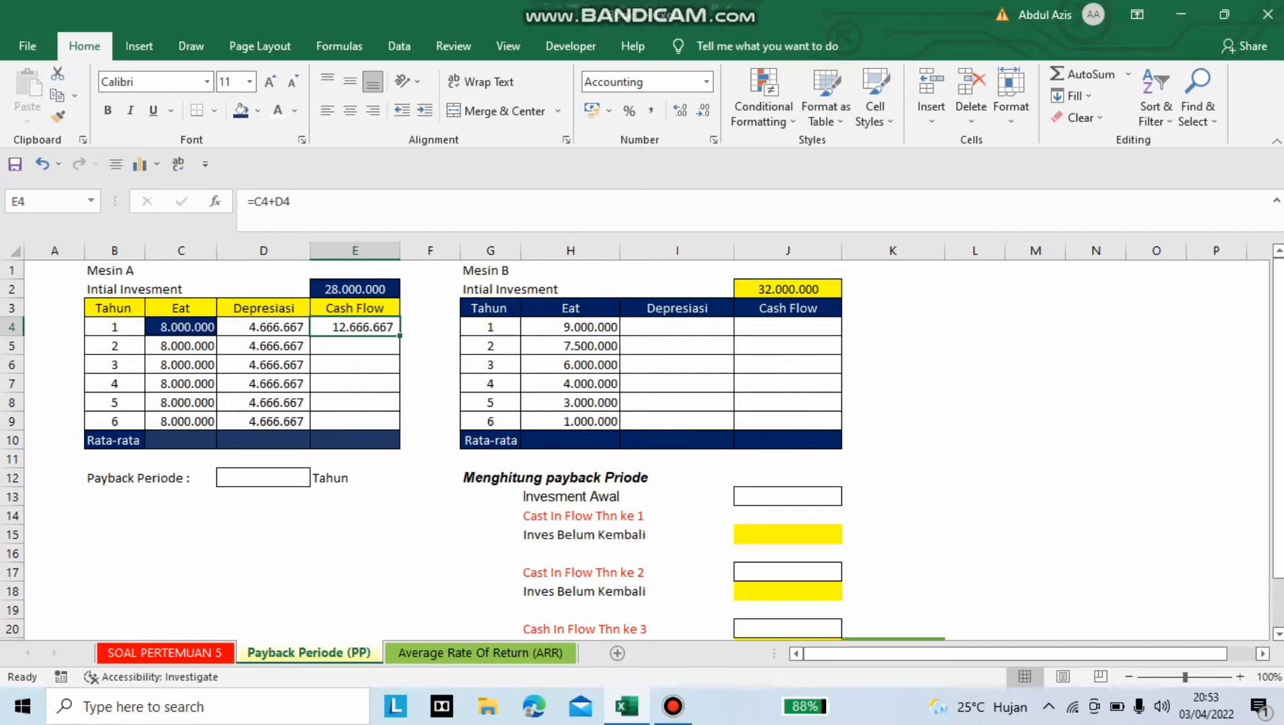
pyautogui.moveTo(400, 335); pyautogui.dragTo(399, 429)
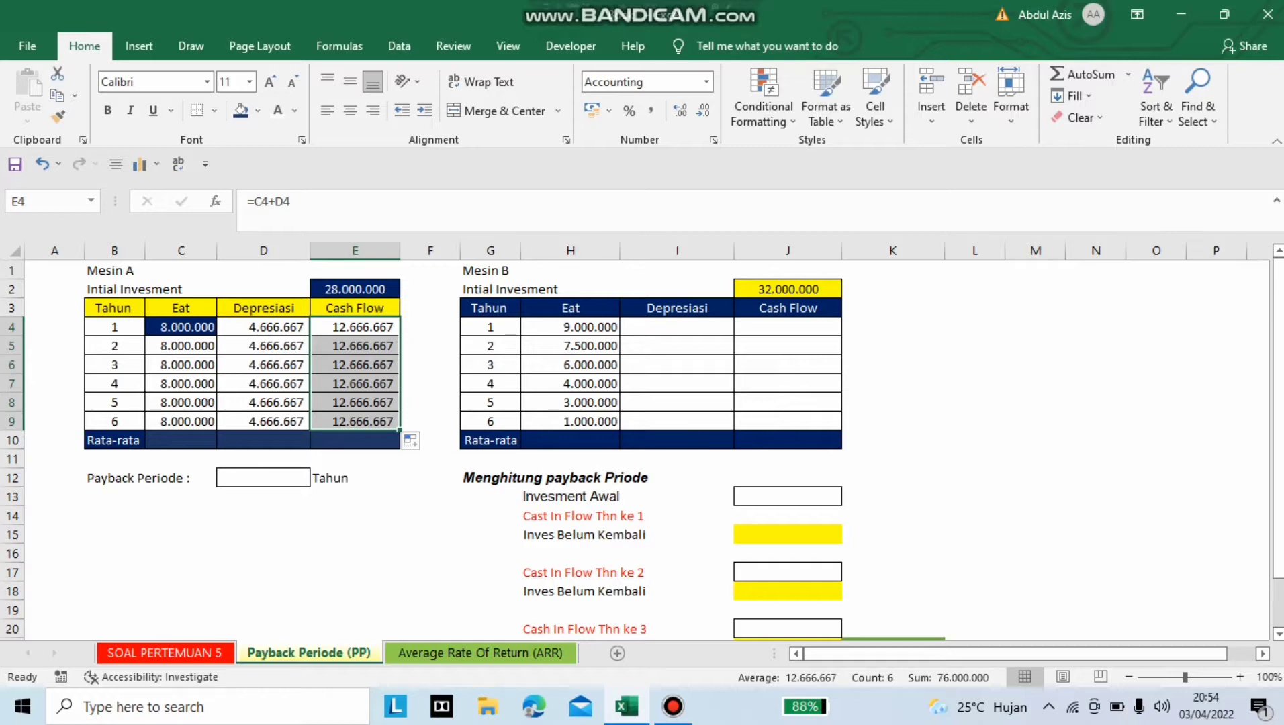
# Step: Insert averages of Mesin A's Eat, Depresiasi and Cash Flow columns in the Rata-rata row (C10:E10)
pyautogui.moveTo(181, 440); pyautogui.dragTo(363, 440)
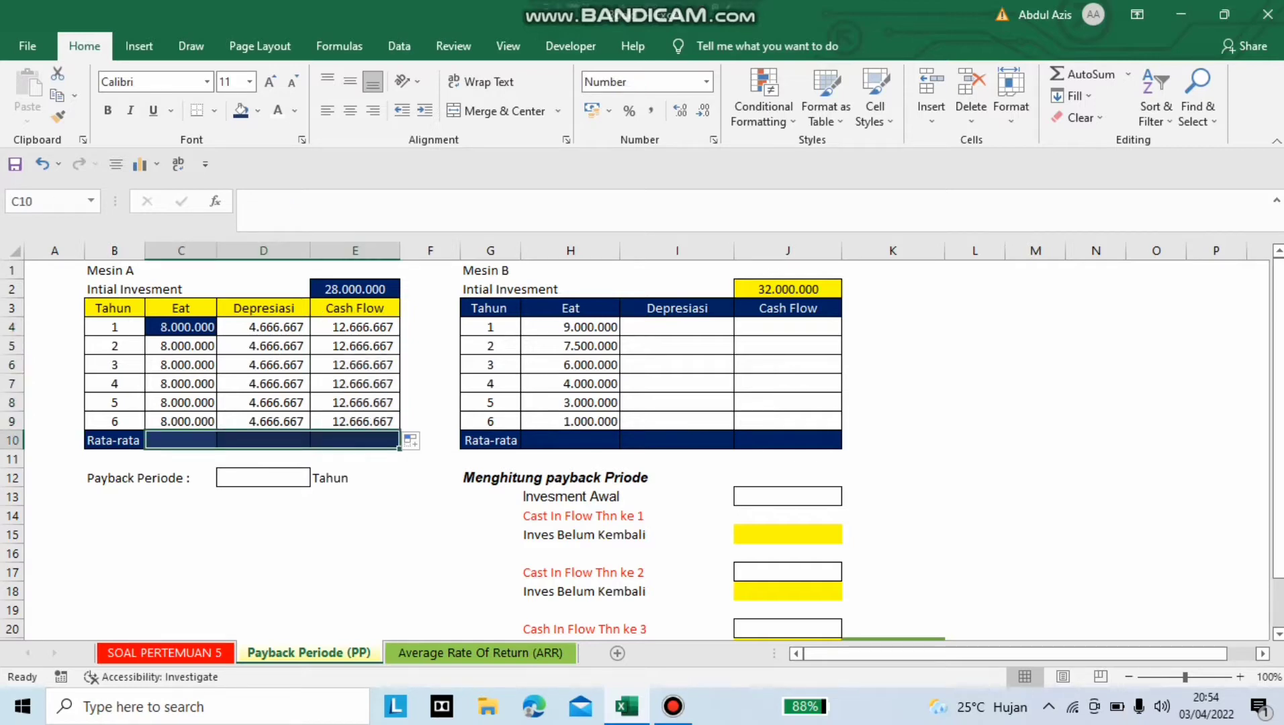
pyautogui.click(1127, 74)
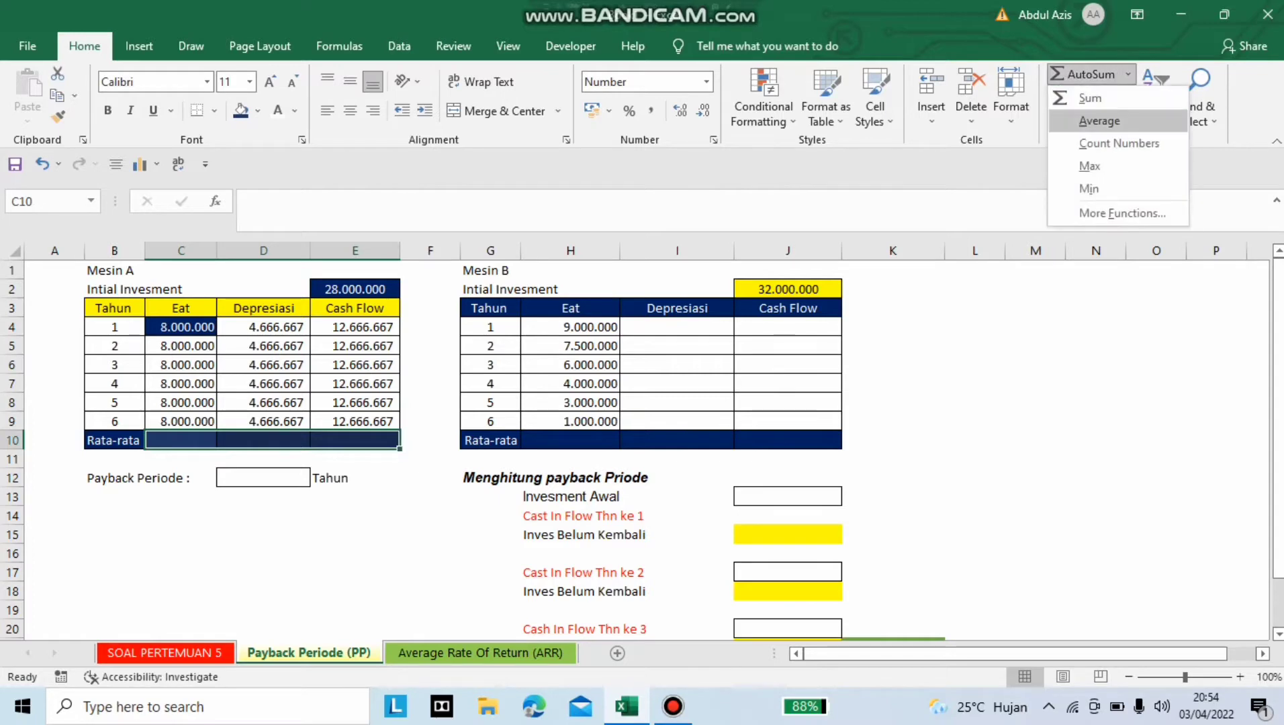
pyautogui.click(1096, 119)
# Step: Calculate Mesin A's payback period in D12 by dividing the initial investment by the average cash flow, =E2/E10
pyautogui.click(262, 477)
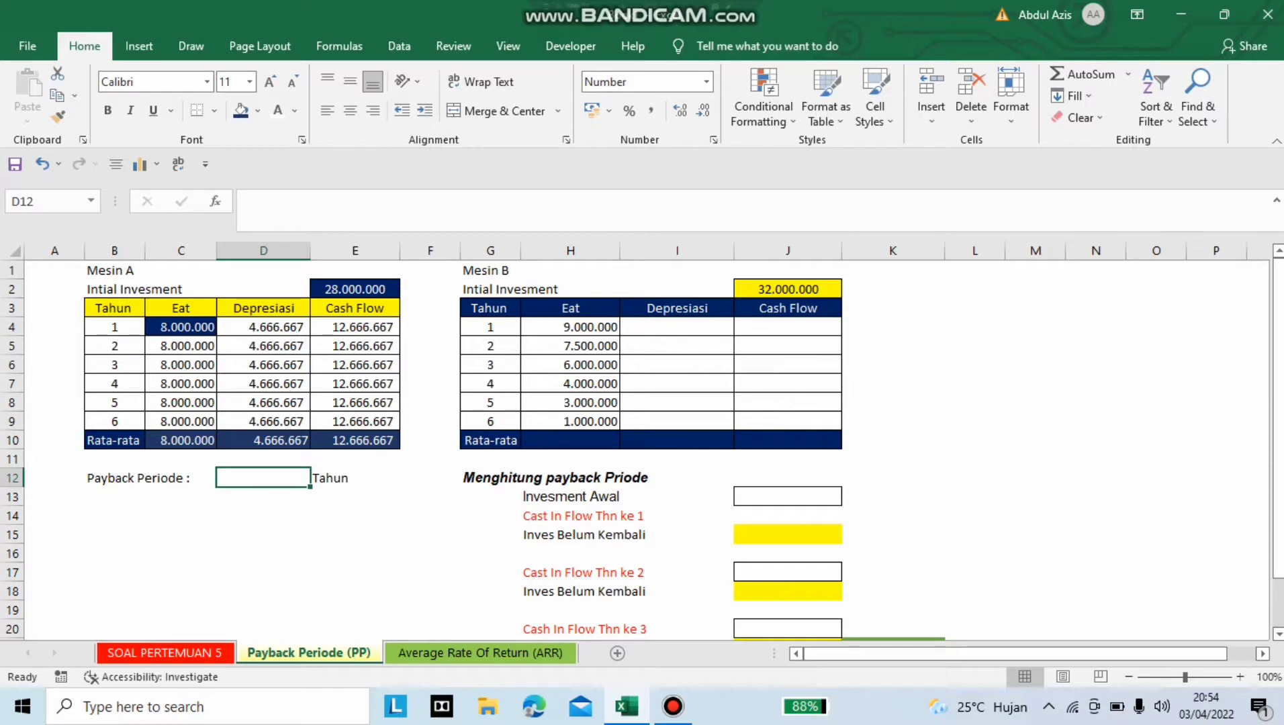
pyautogui.write('=')
pyautogui.click(355, 288)
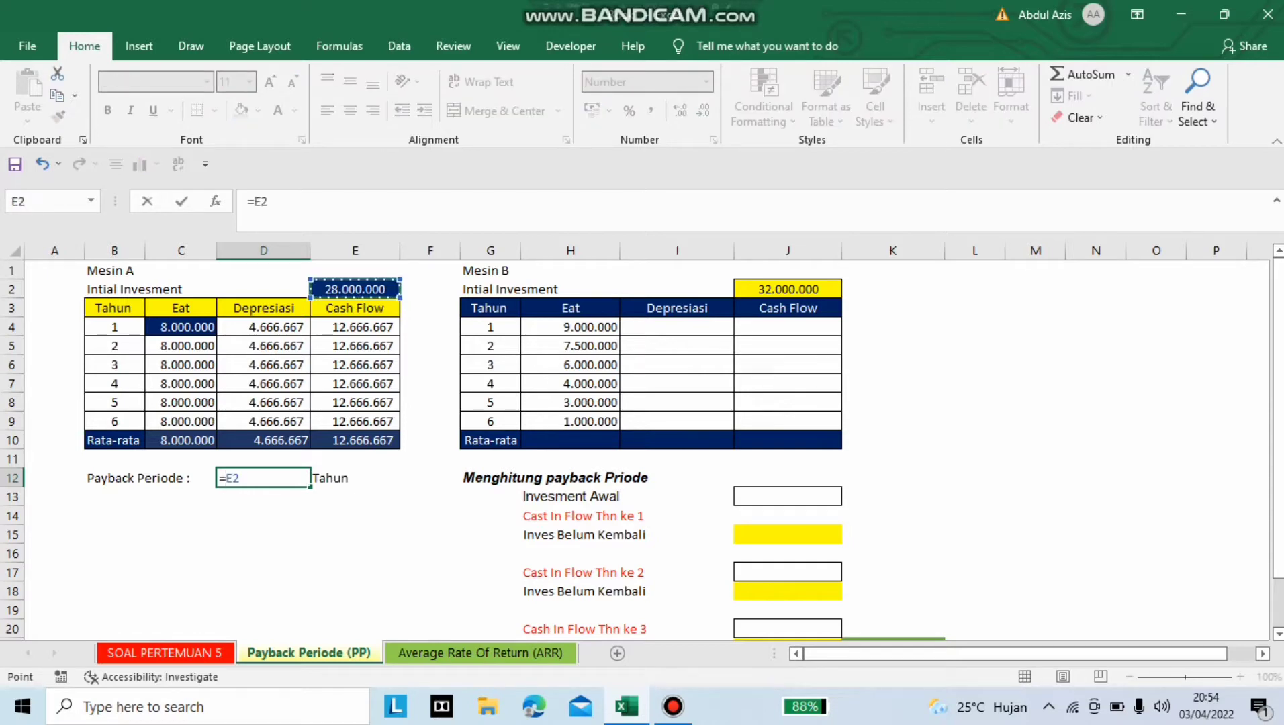
pyautogui.write('/')
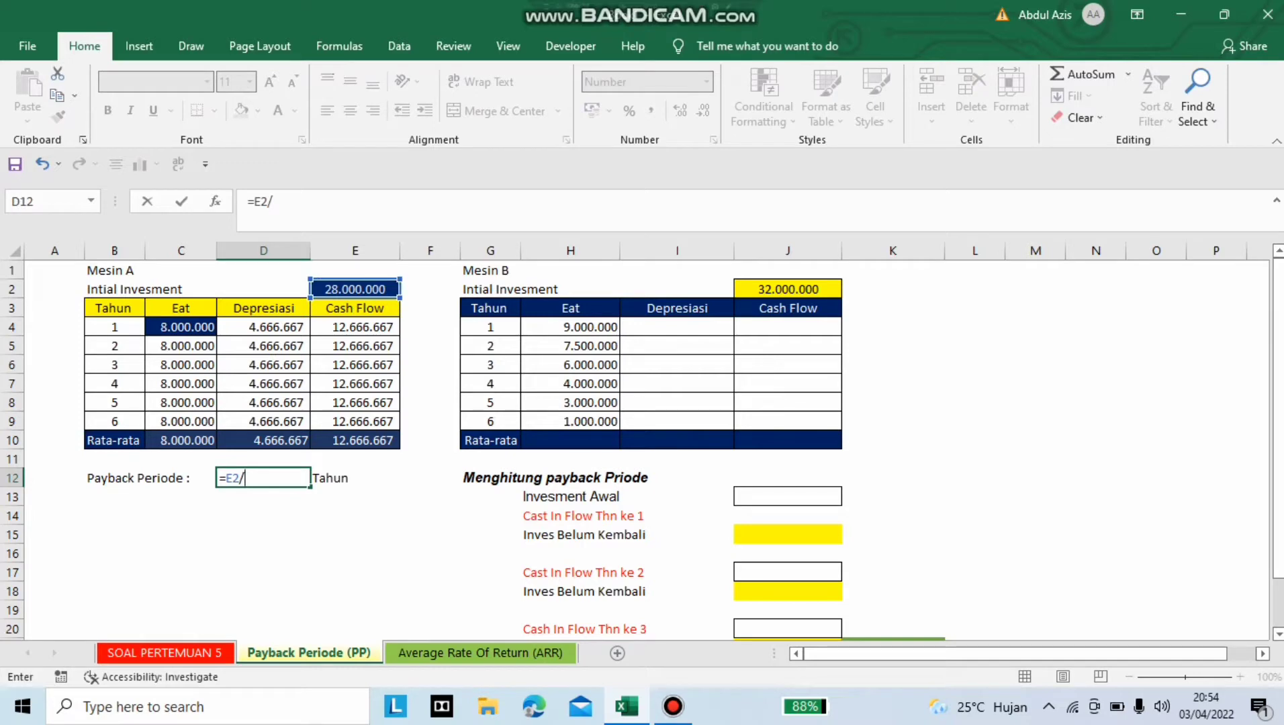
pyautogui.click(354, 439)
pyautogui.press('Return')
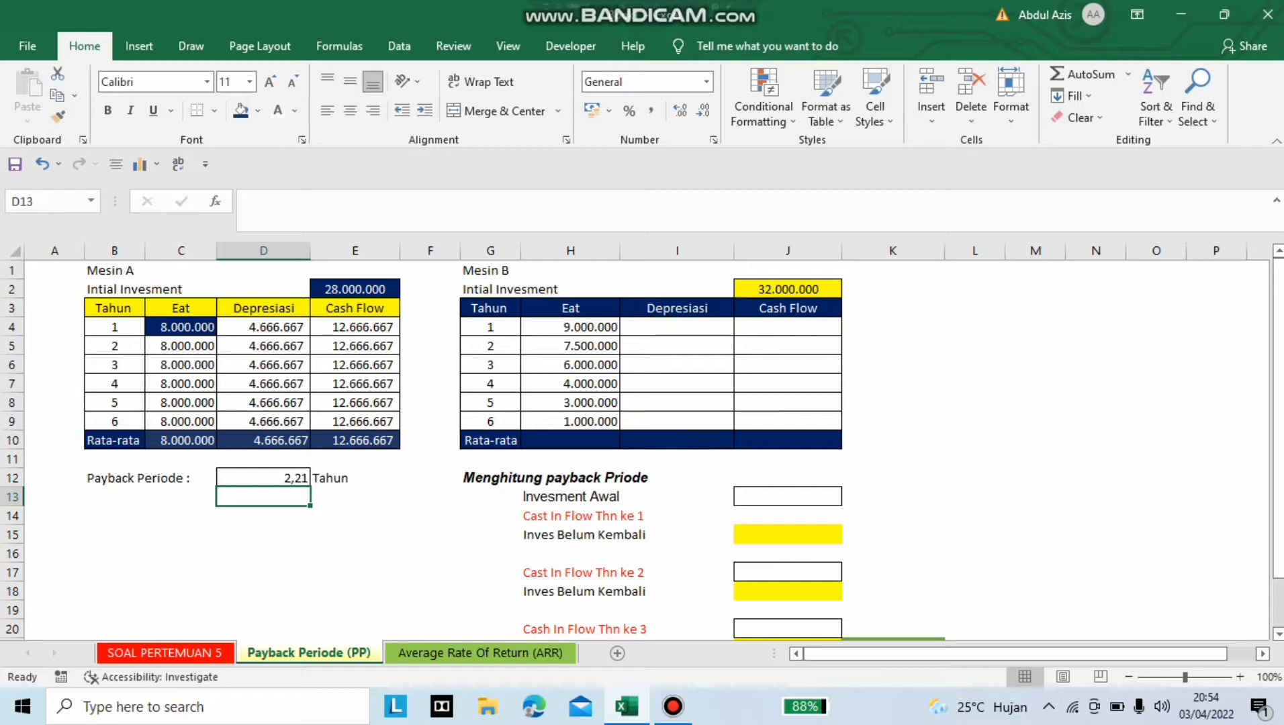
# Step: Calculate Mesin B's year 1 depreciation in I4 with the sum-of-years' digits formula =SYD($J$2;5e6;6;G4)
pyautogui.click(676, 326)
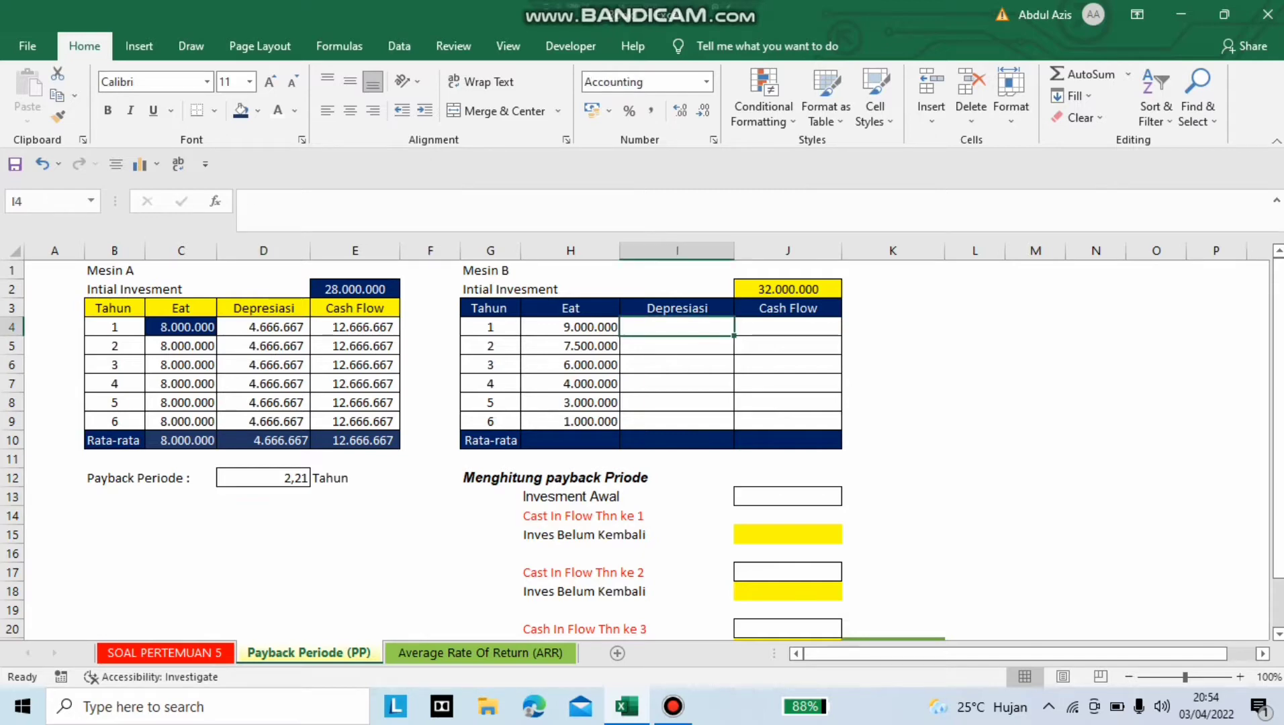
pyautogui.write('=syd')
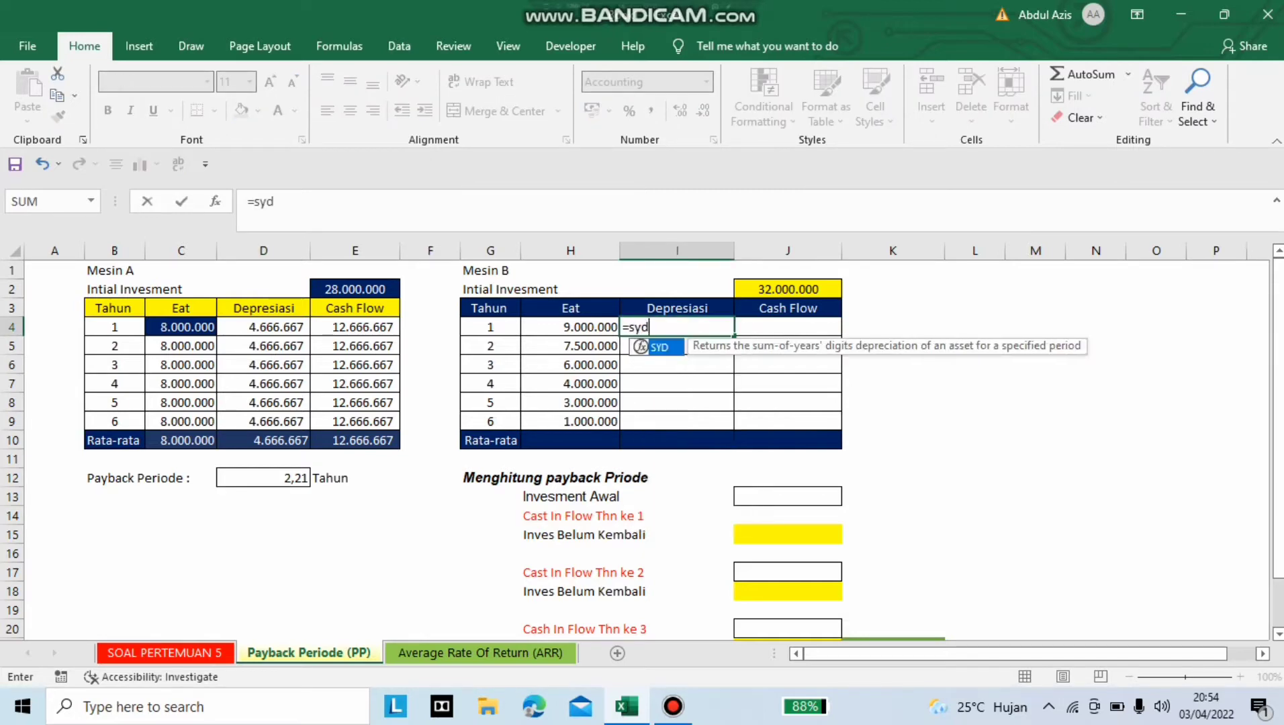
pyautogui.write('(')
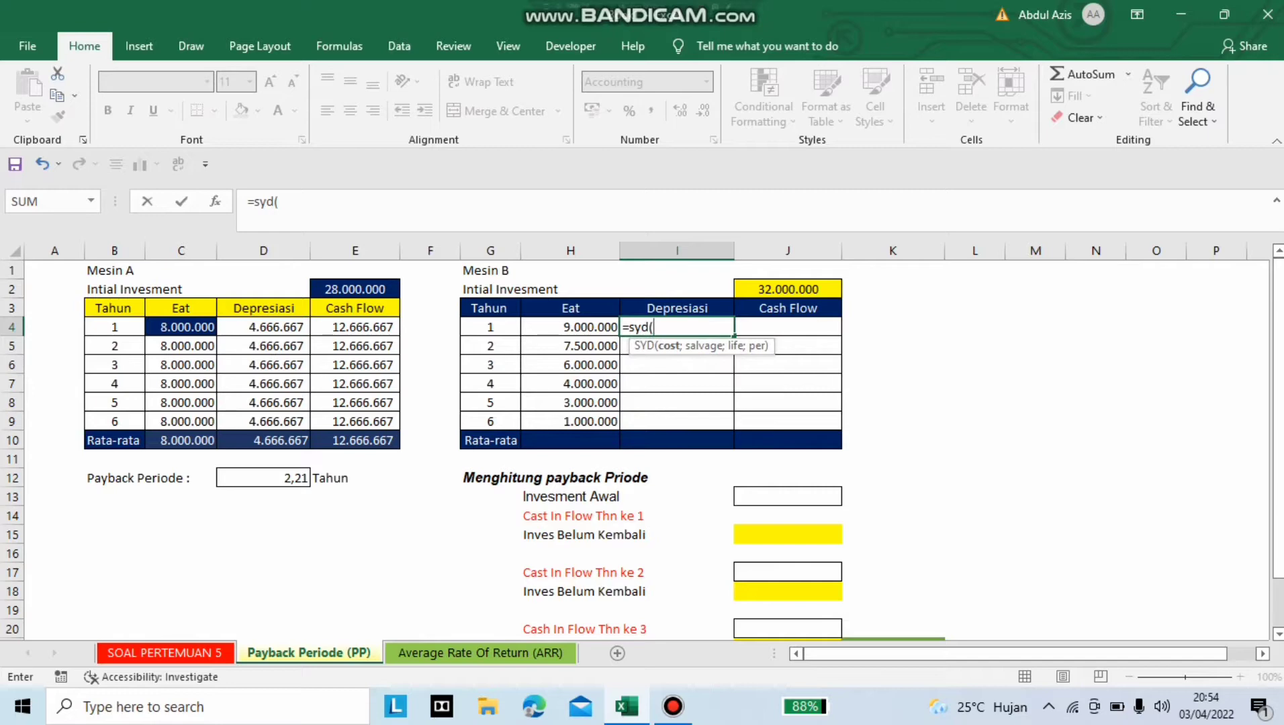
pyautogui.click(787, 289)
pyautogui.press('F2')
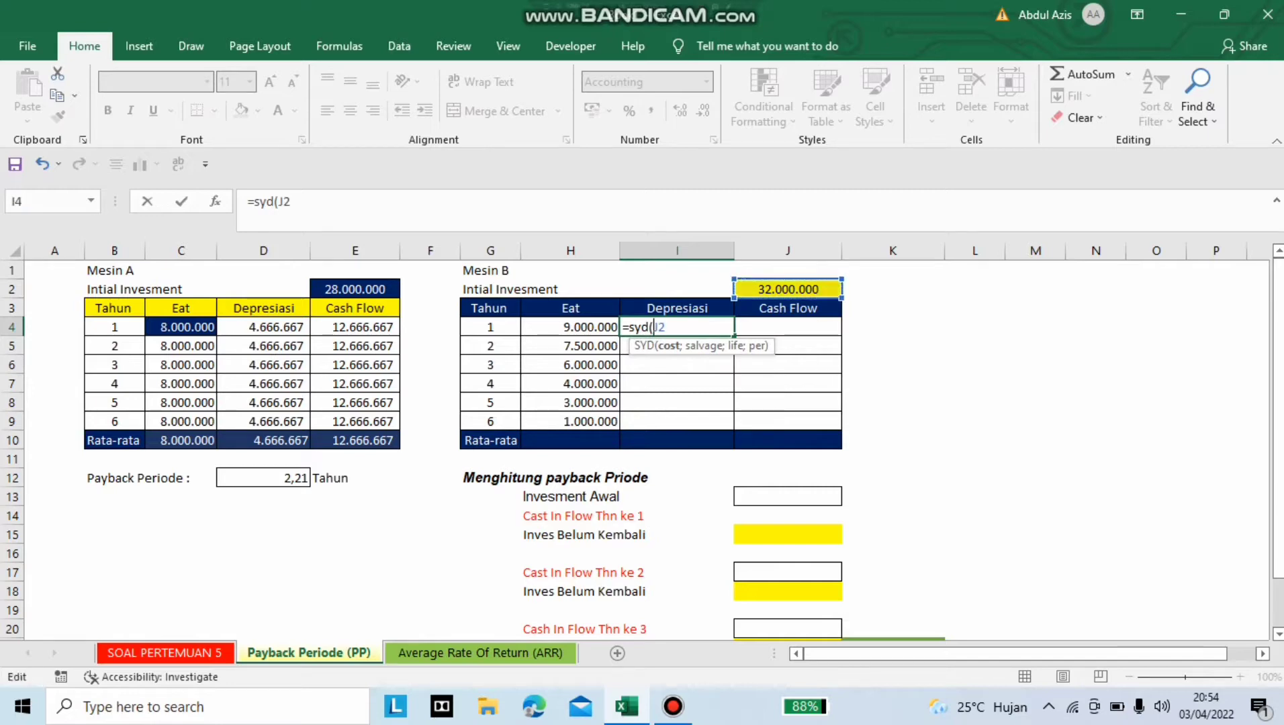
pyautogui.press('Left')
pyautogui.press('Left')
pyautogui.write('$J$2;')
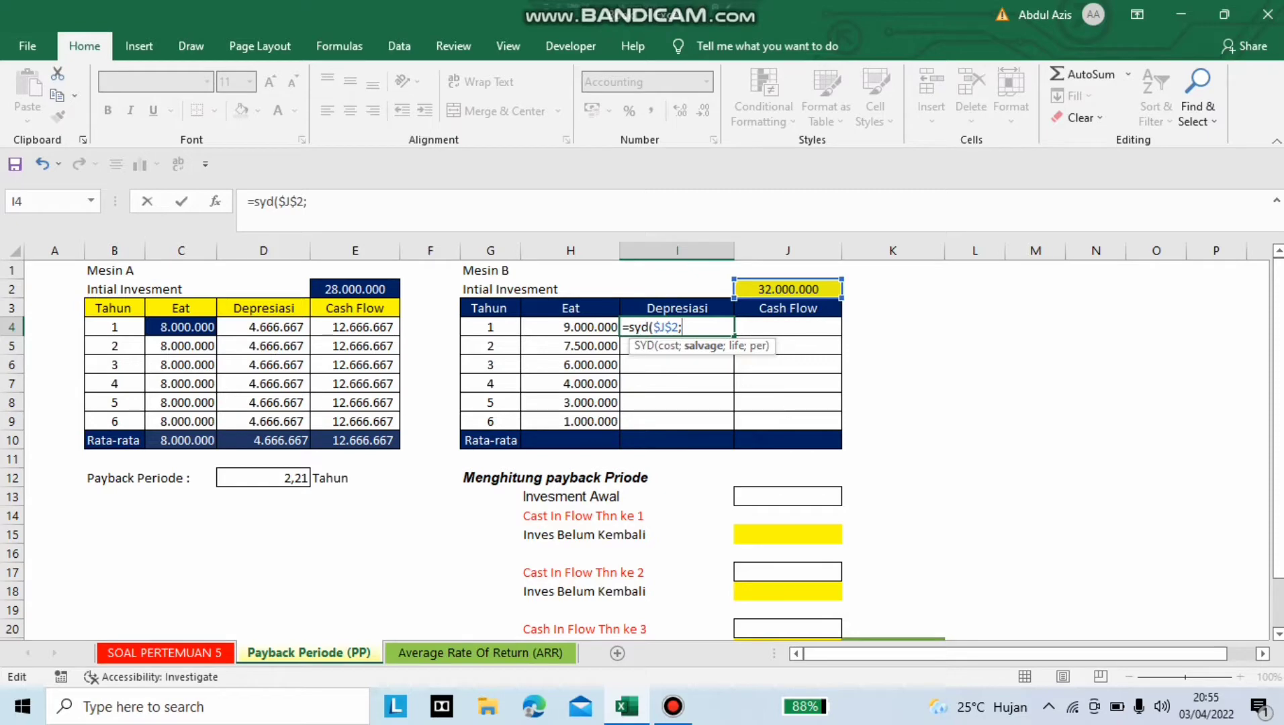
pyautogui.write('5e6;')
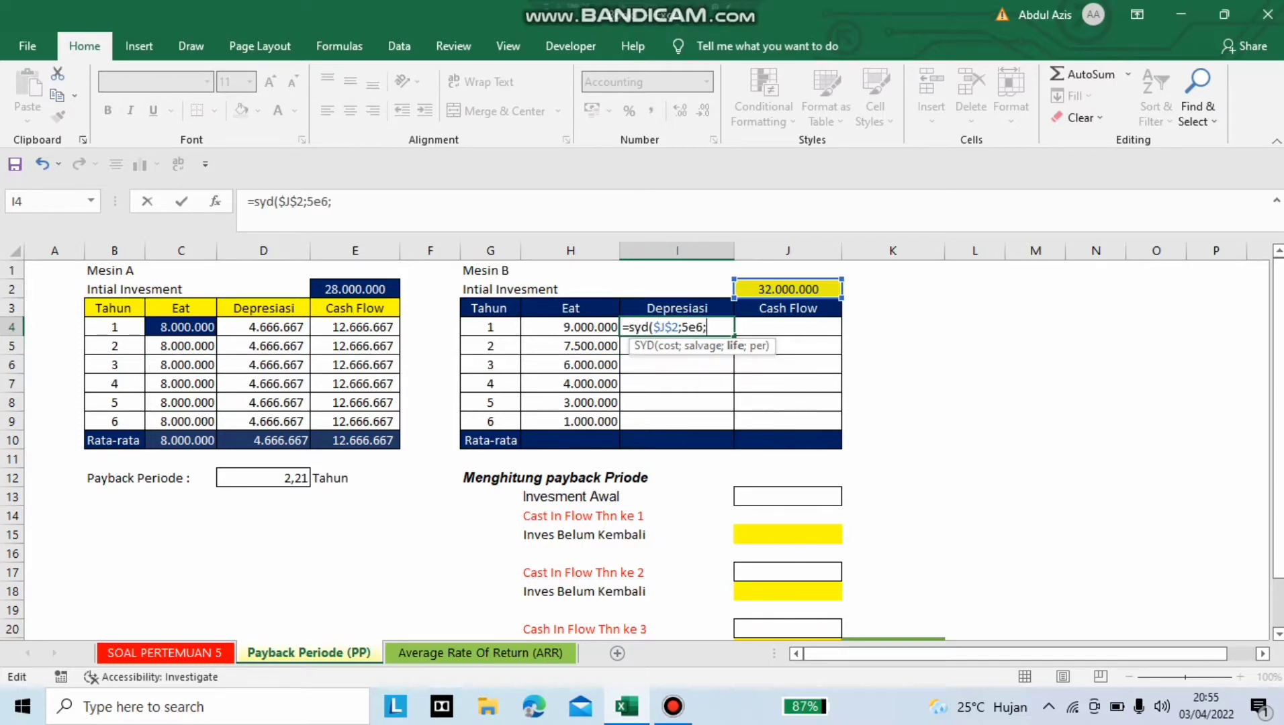
pyautogui.write('6;')
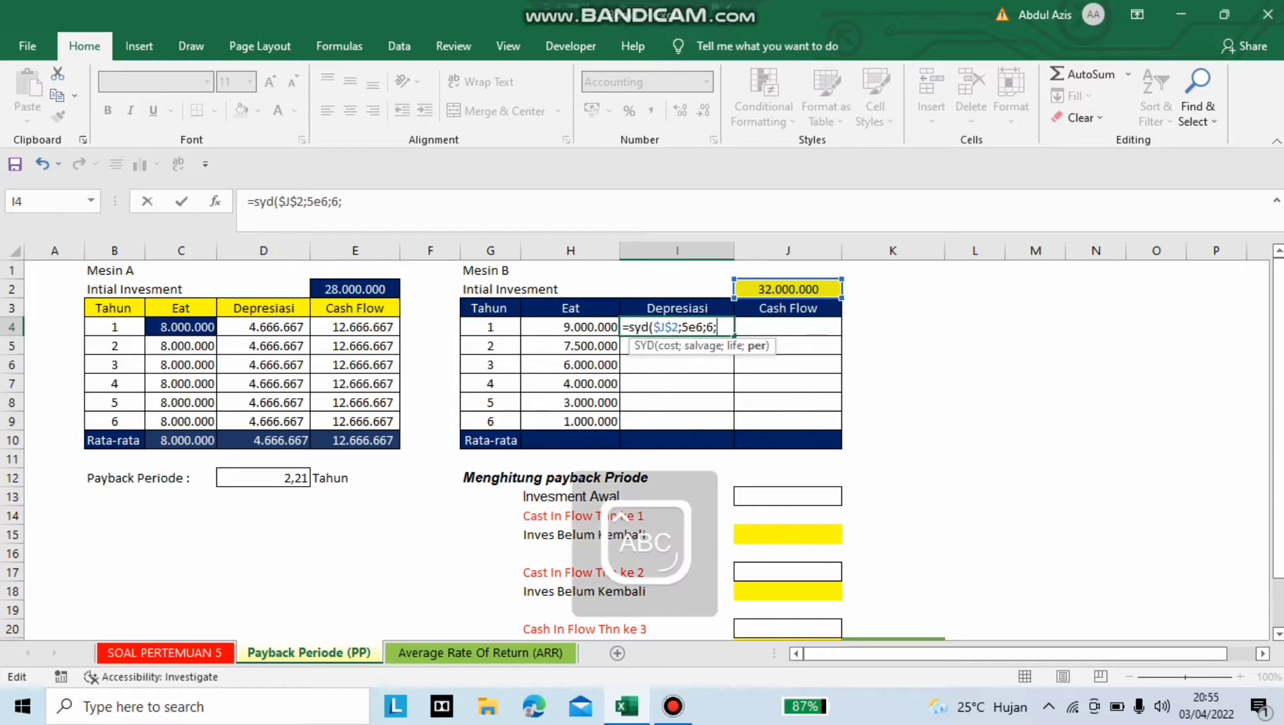
pyautogui.write('G4')
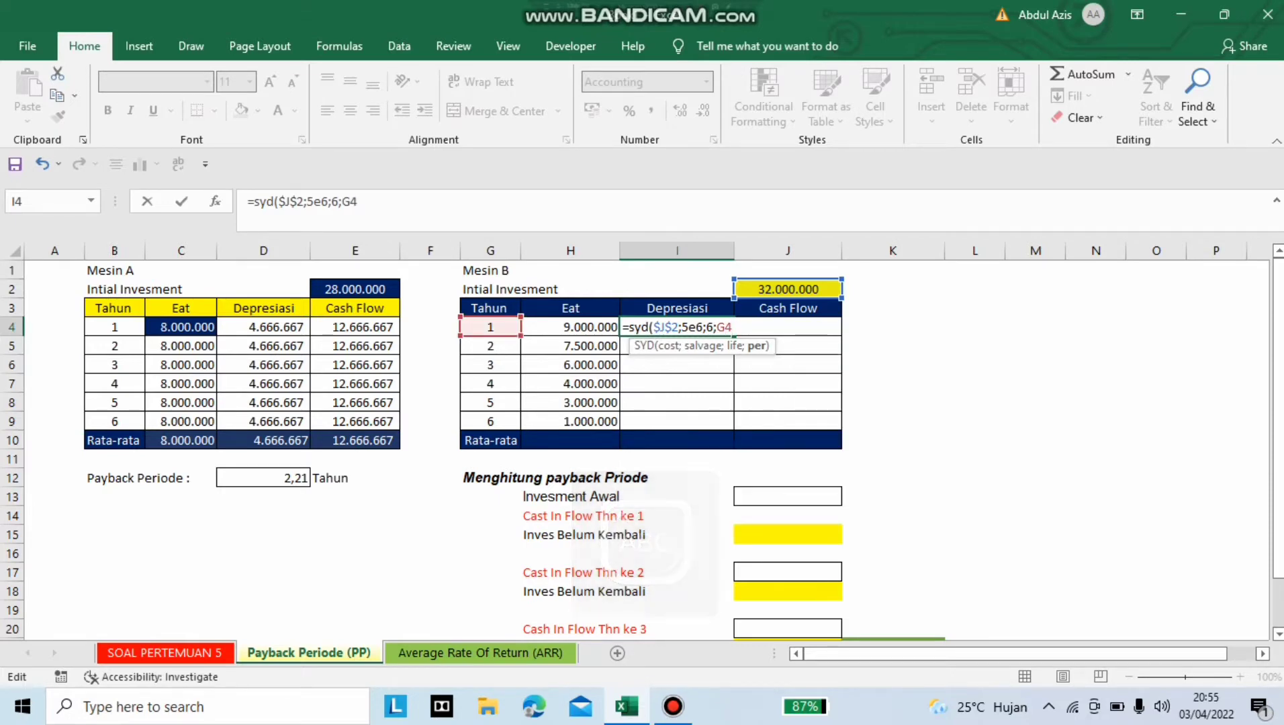
pyautogui.write(')')
pyautogui.hotkey('ctrl', 'Return')
pyautogui.press('Return')
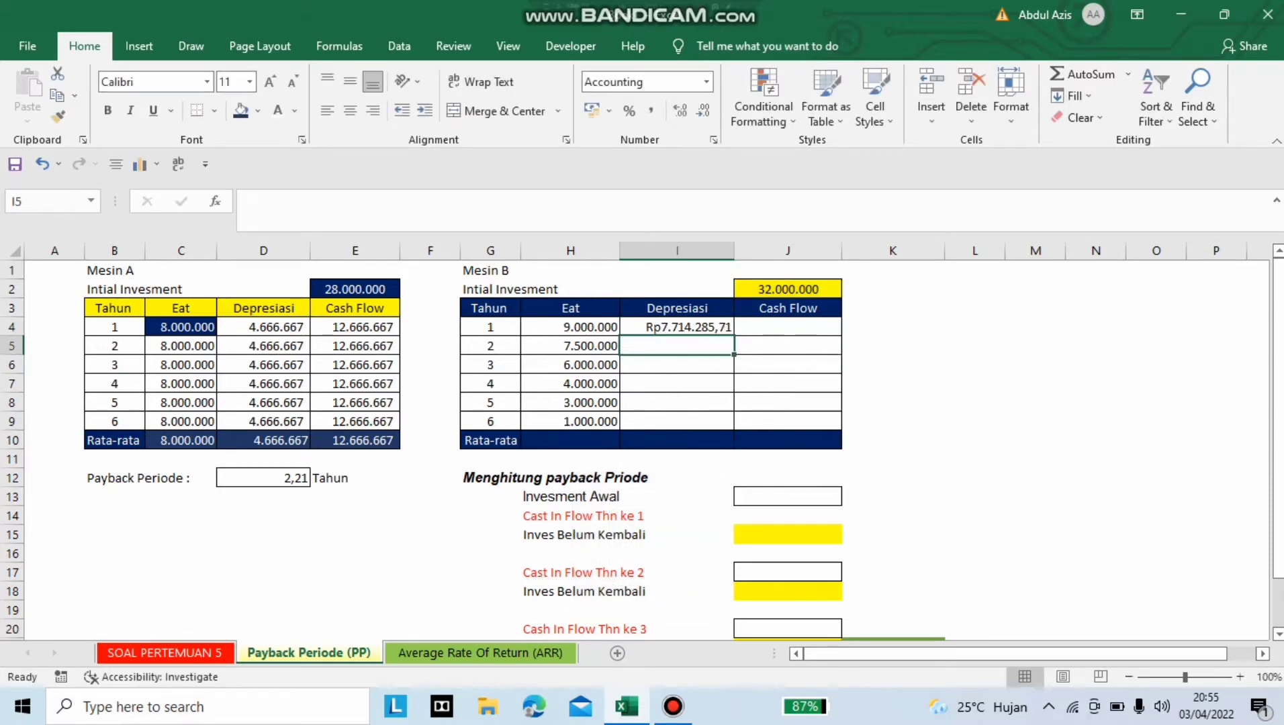
# Step: Format Mesin B's year 1 depreciation in comma style without decimals and copy it down through year 6 (I9)
pyautogui.click(677, 327)
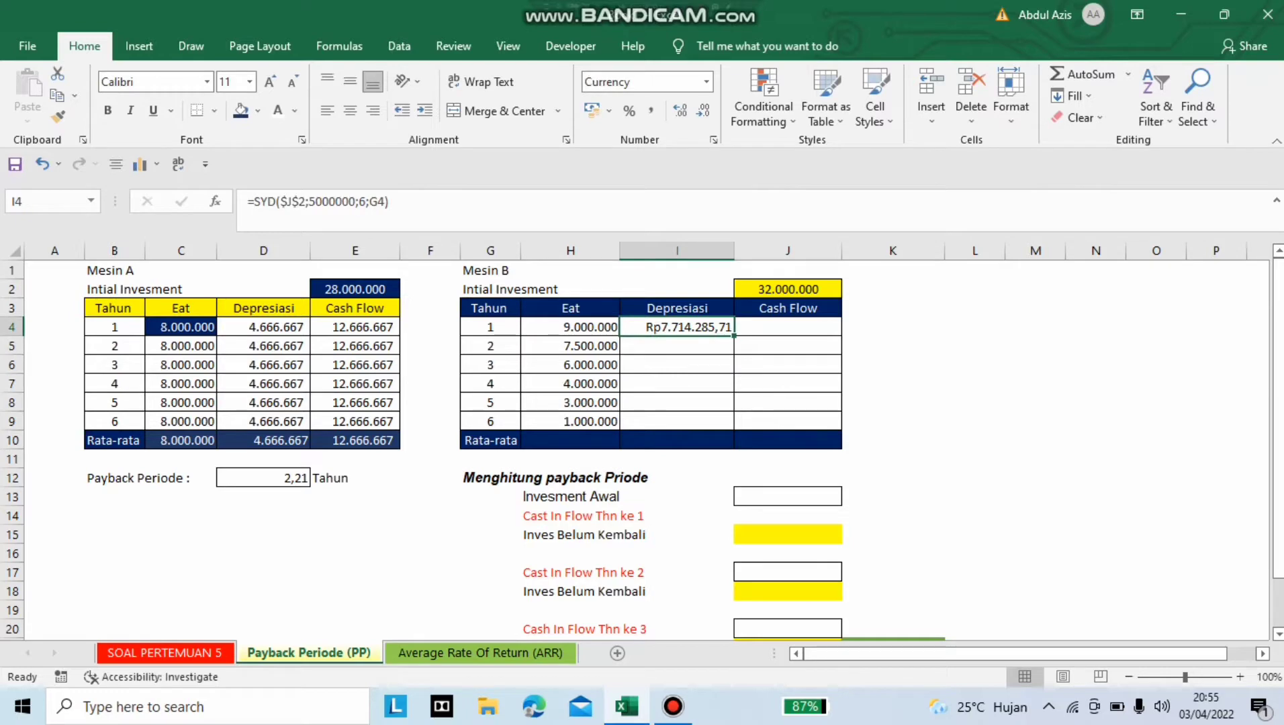
pyautogui.click(650, 110)
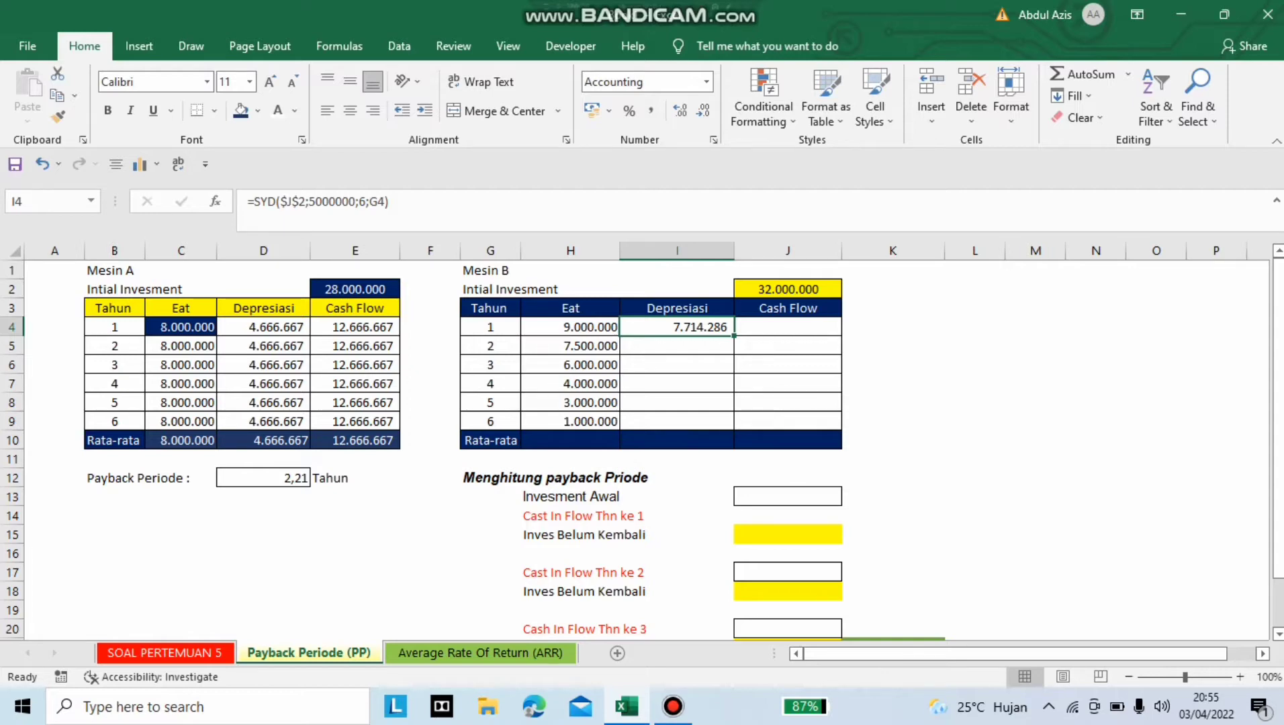
pyautogui.moveTo(734, 335); pyautogui.dragTo(732, 426)
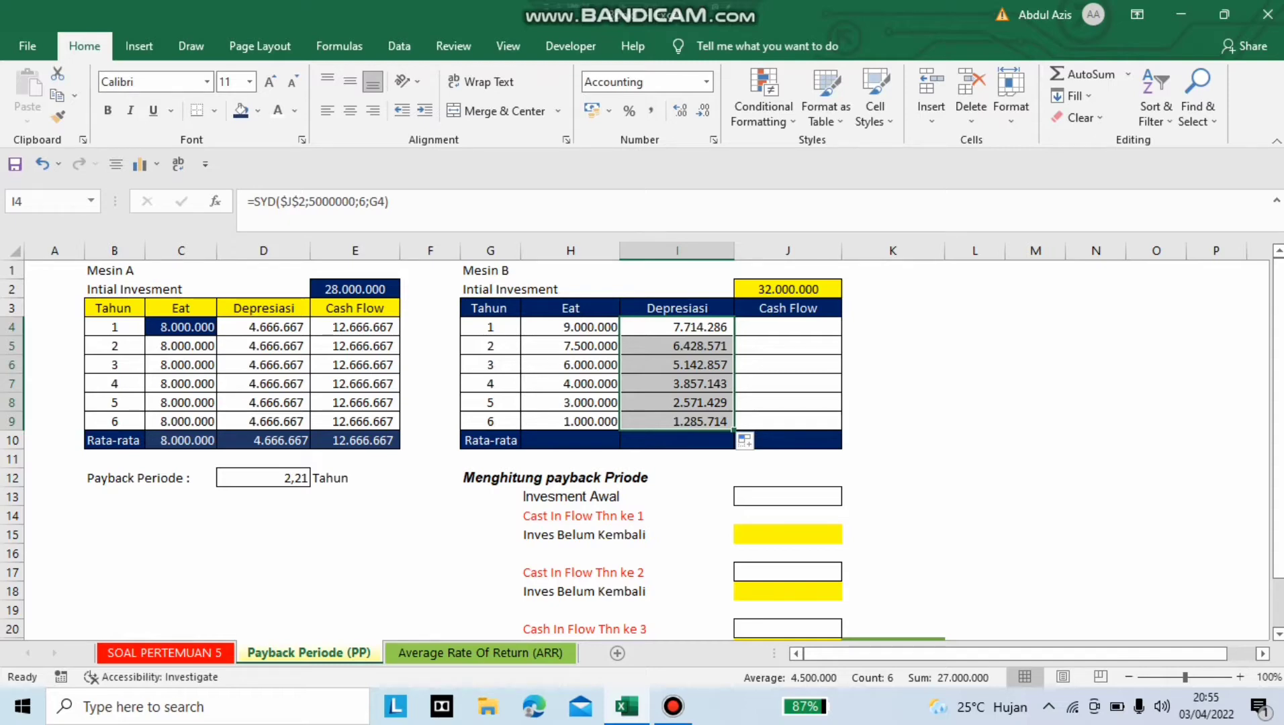
# Step: Calculate Mesin B's year 1 cash flow in J4 as =H4+I4 and copy the formula down through year 6 (J9)
pyautogui.click(787, 327)
pyautogui.write('=')
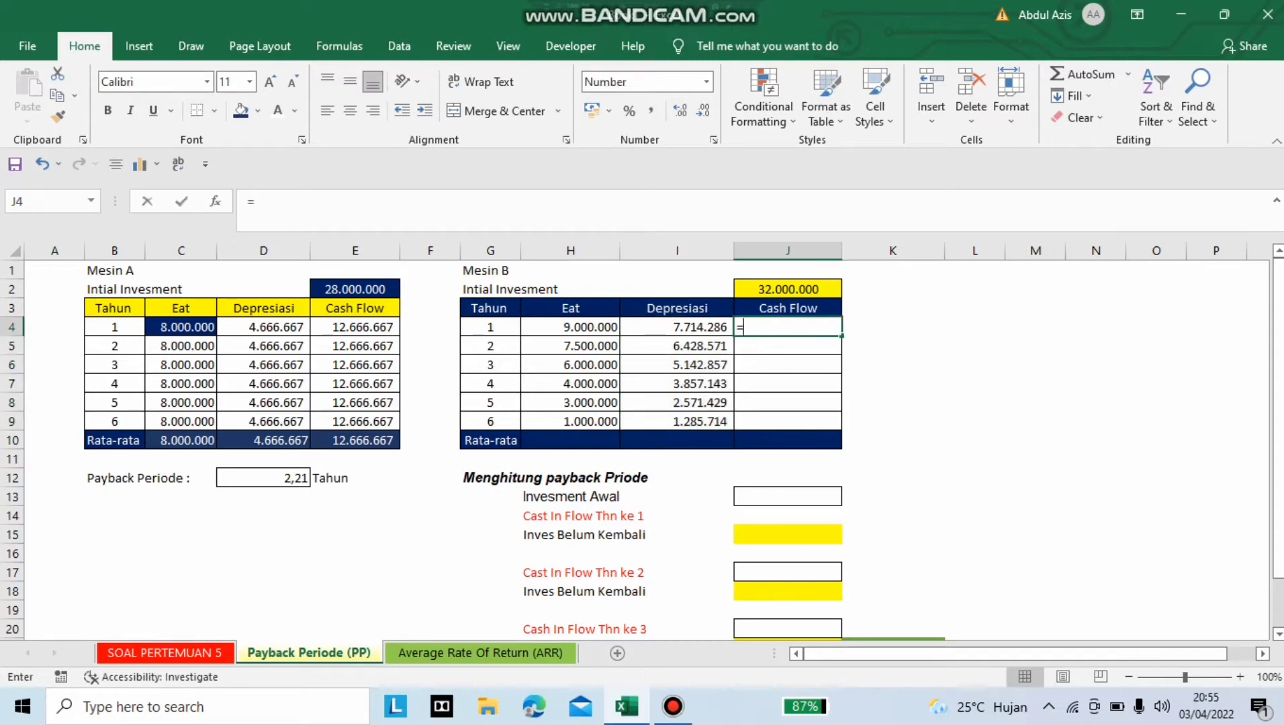
pyautogui.click(570, 327)
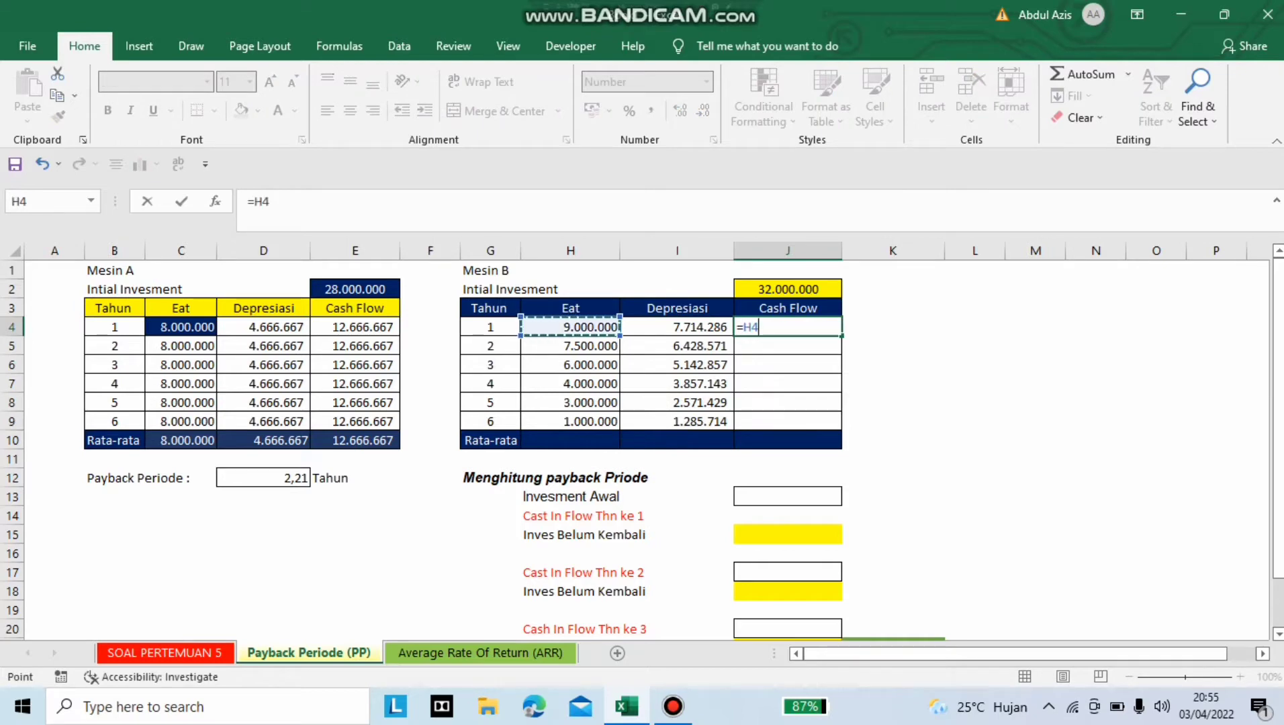
pyautogui.write('+')
pyautogui.click(676, 327)
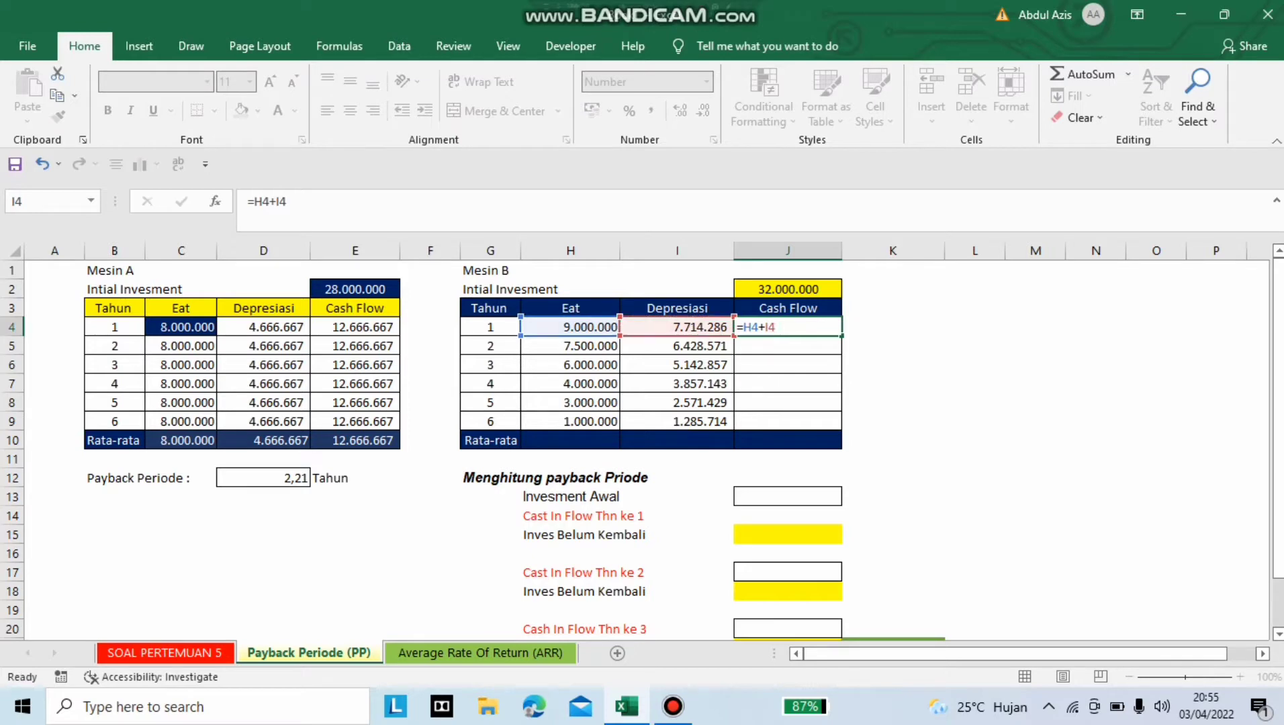
pyautogui.hotkey('ctrl', 'Return')
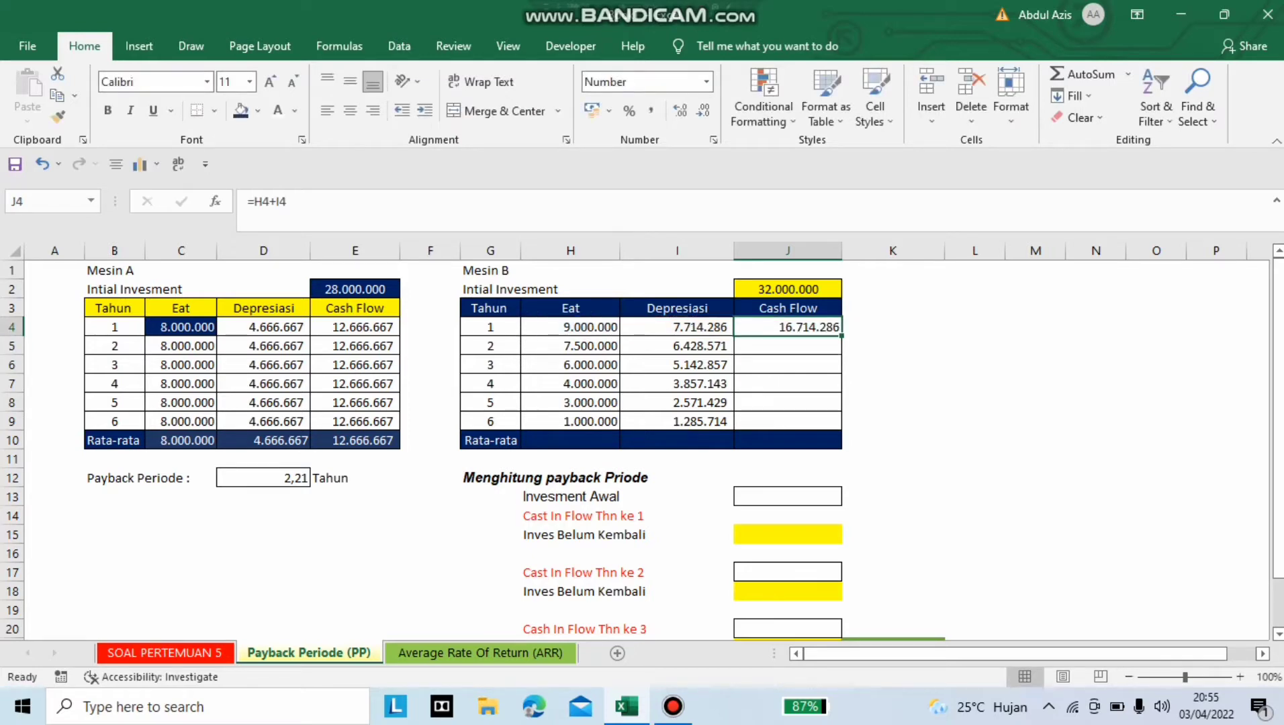
pyautogui.moveTo(841, 335); pyautogui.dragTo(839, 427)
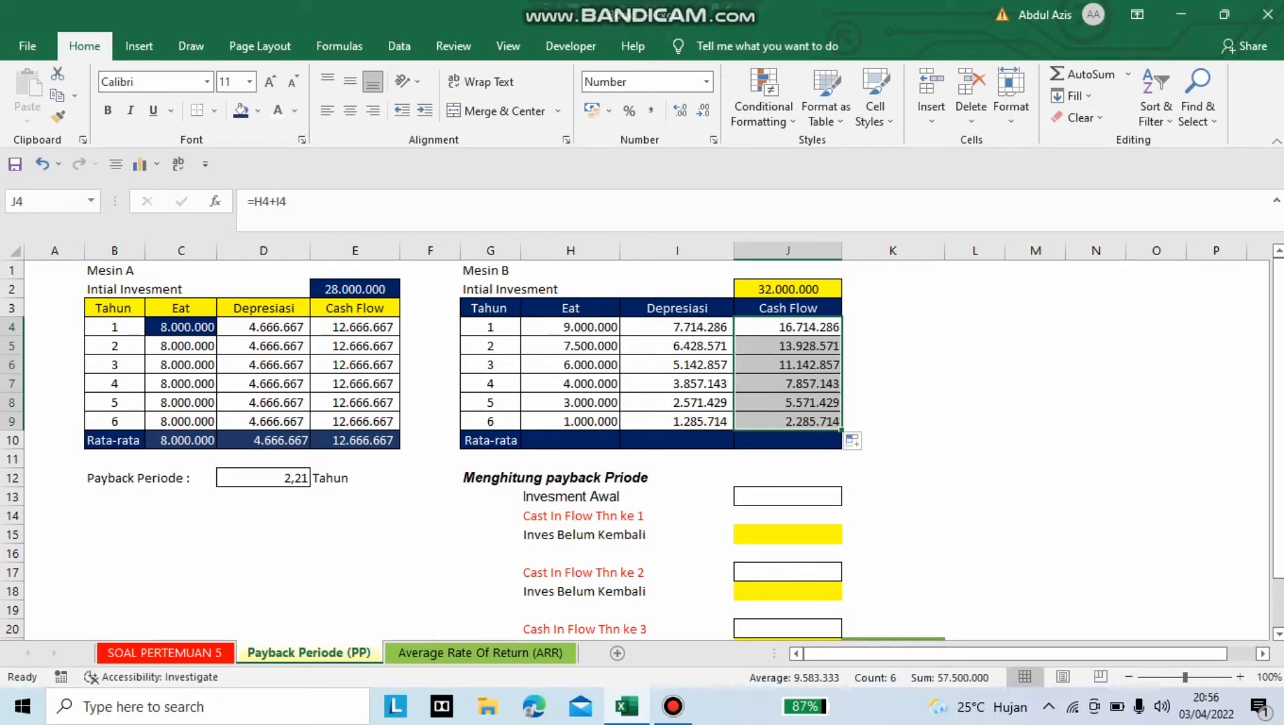
# Step: Insert averages of Mesin B's Eat, Depresiasi and Cash Flow columns in the Rata-rata row (H10:J10)
pyautogui.moveTo(571, 440); pyautogui.dragTo(806, 440)
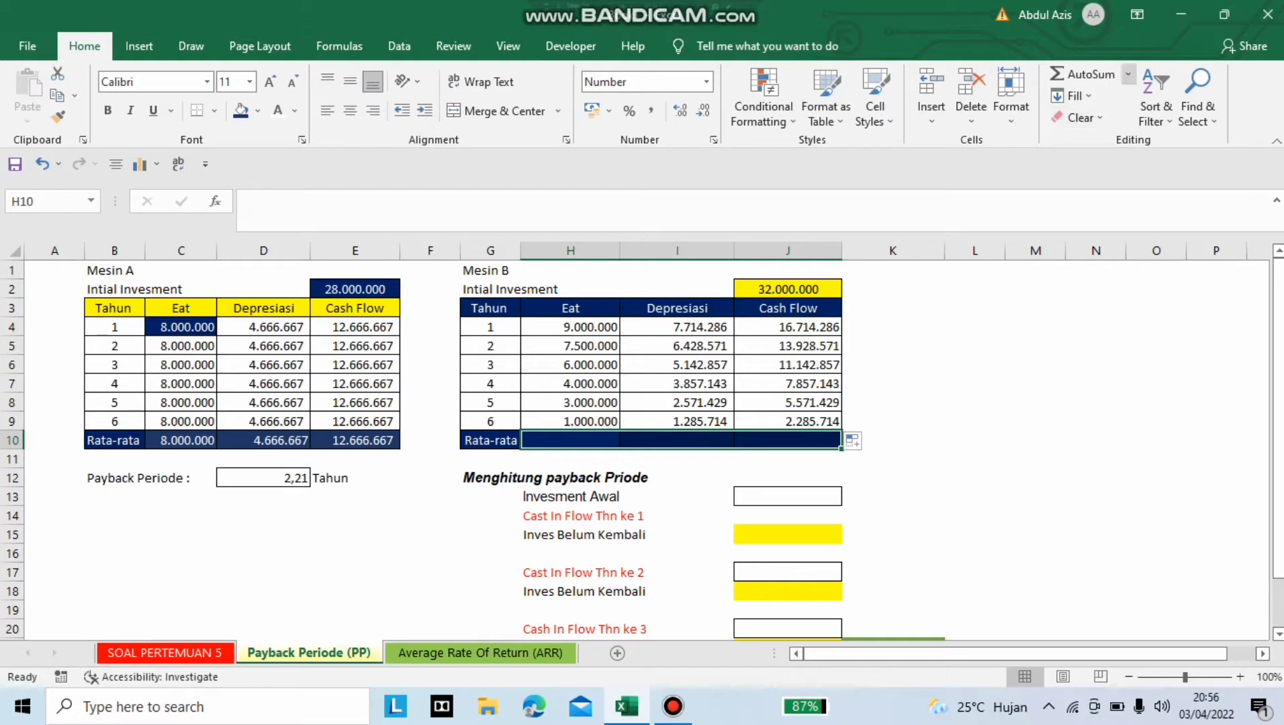
pyautogui.click(1128, 74)
pyautogui.click(1098, 120)
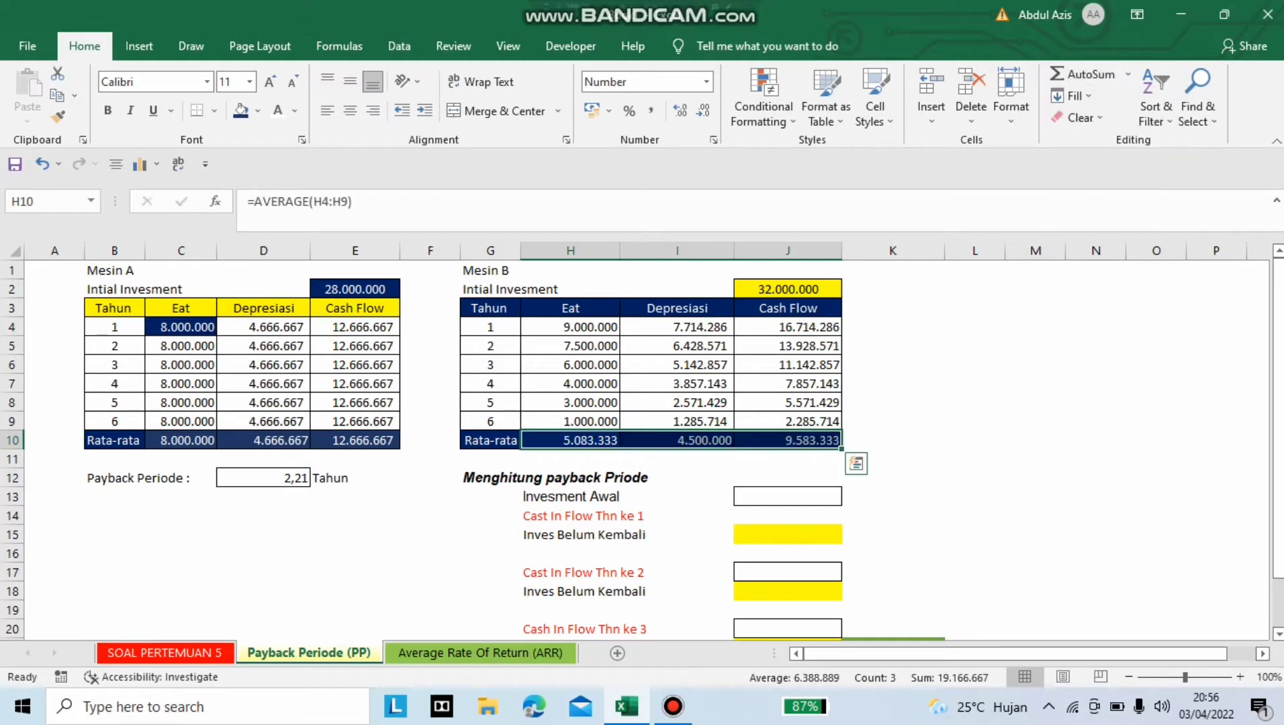
# Step: Link Invesment Awal in J13 to the initial investment with =J2 and the year 1 cash inflow in J14 with =J4
pyautogui.click(787, 496)
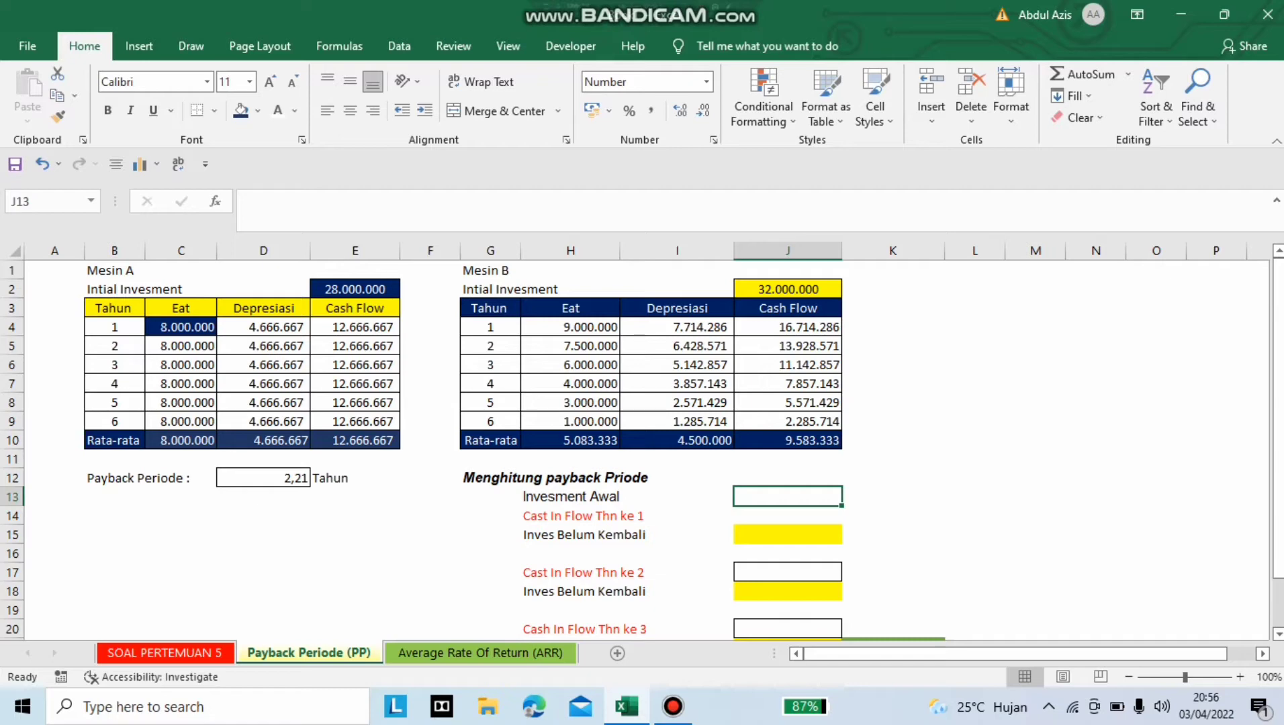
pyautogui.write('=')
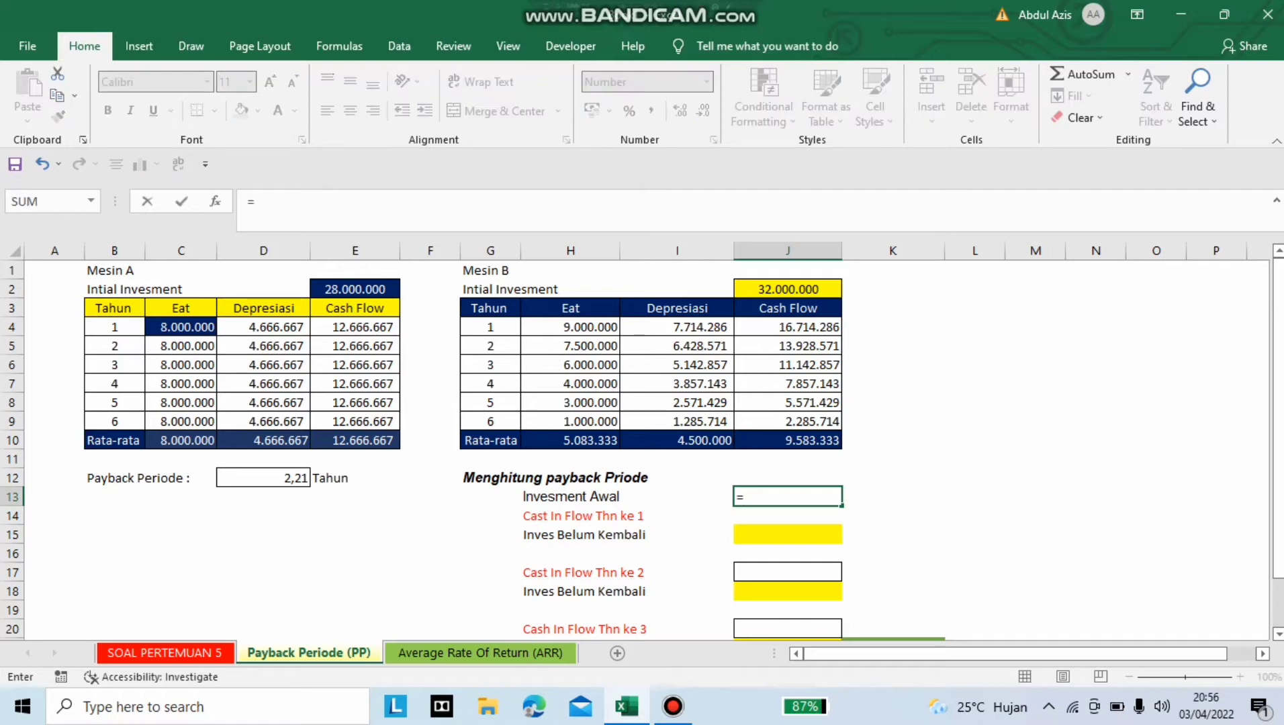
pyautogui.click(787, 289)
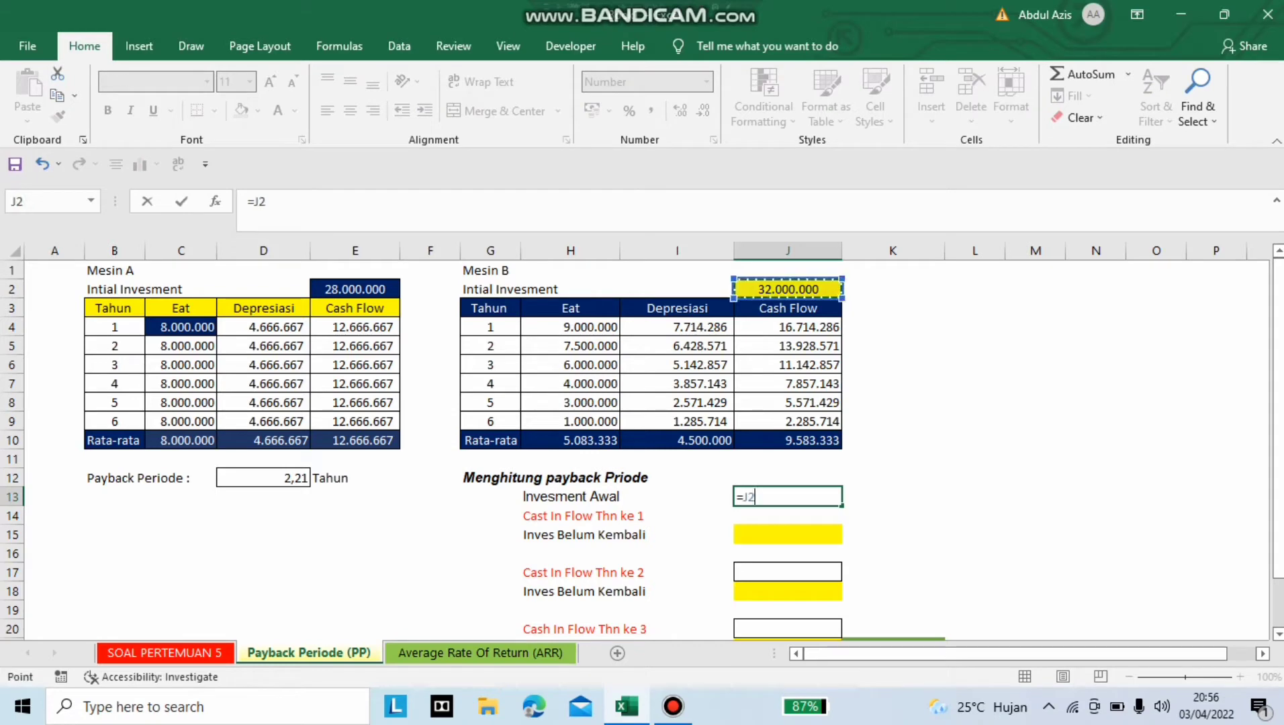
pyautogui.press('Return')
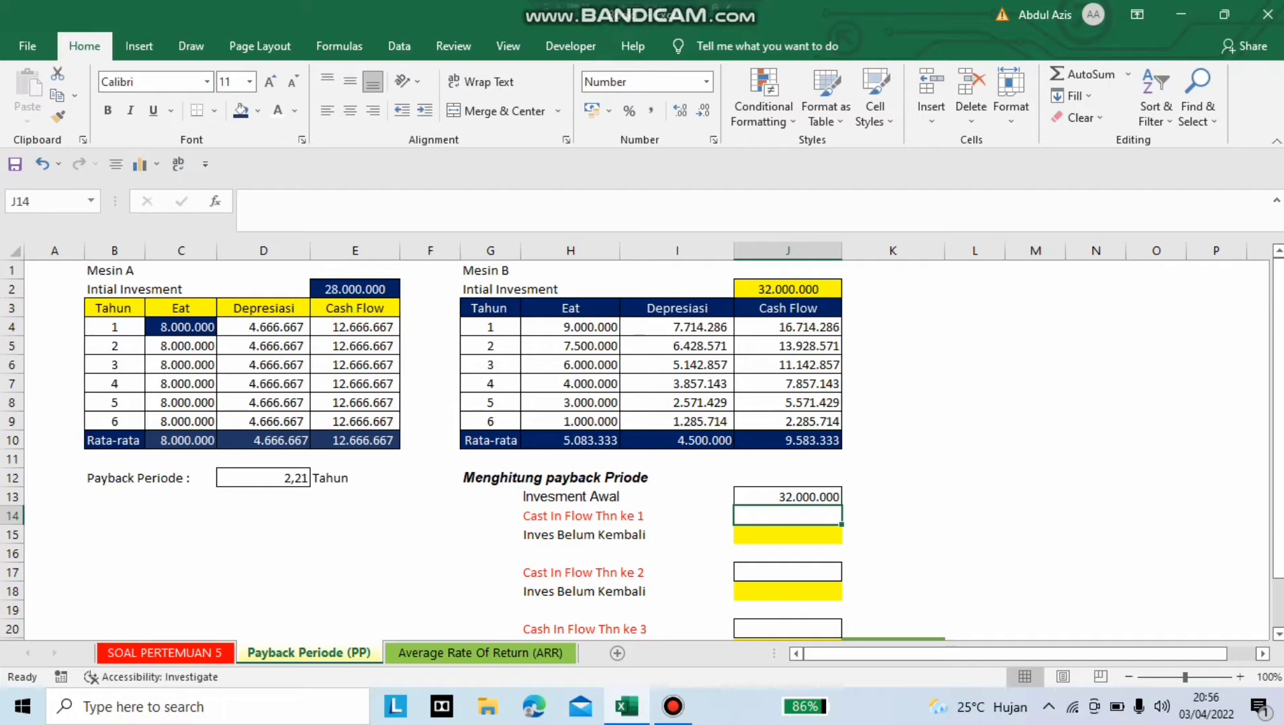
pyautogui.write('=')
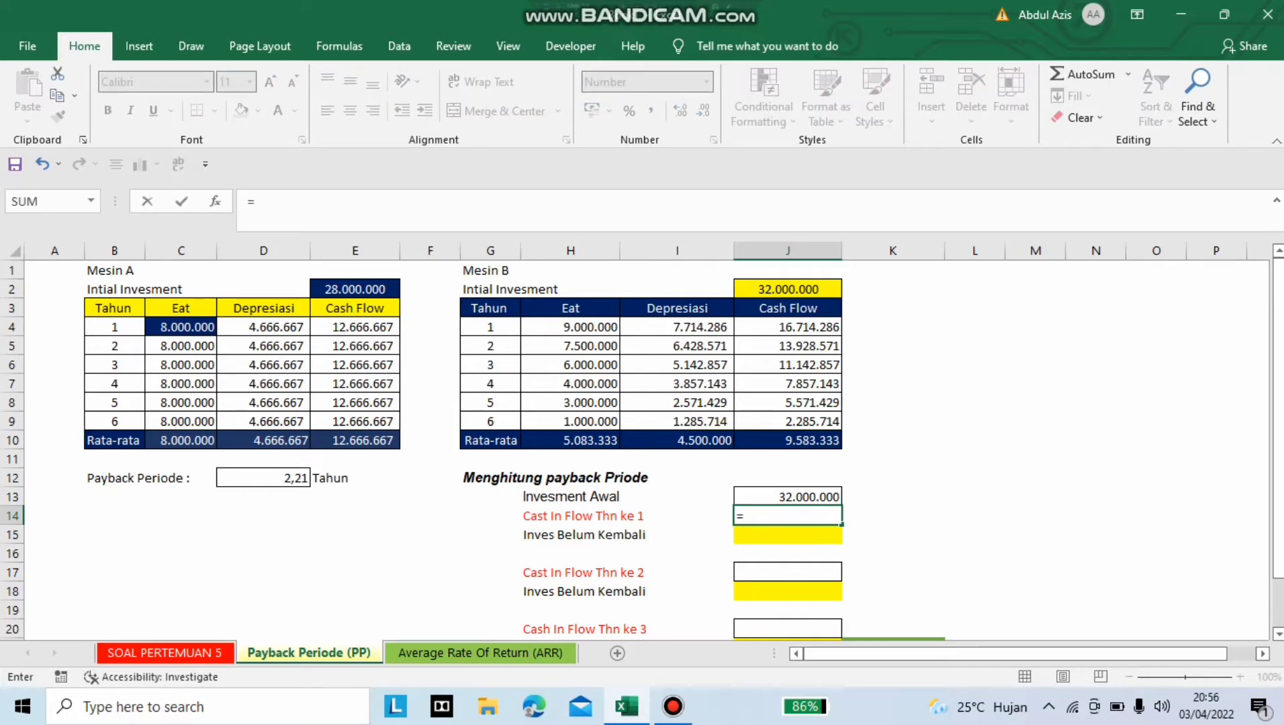
pyautogui.click(787, 327)
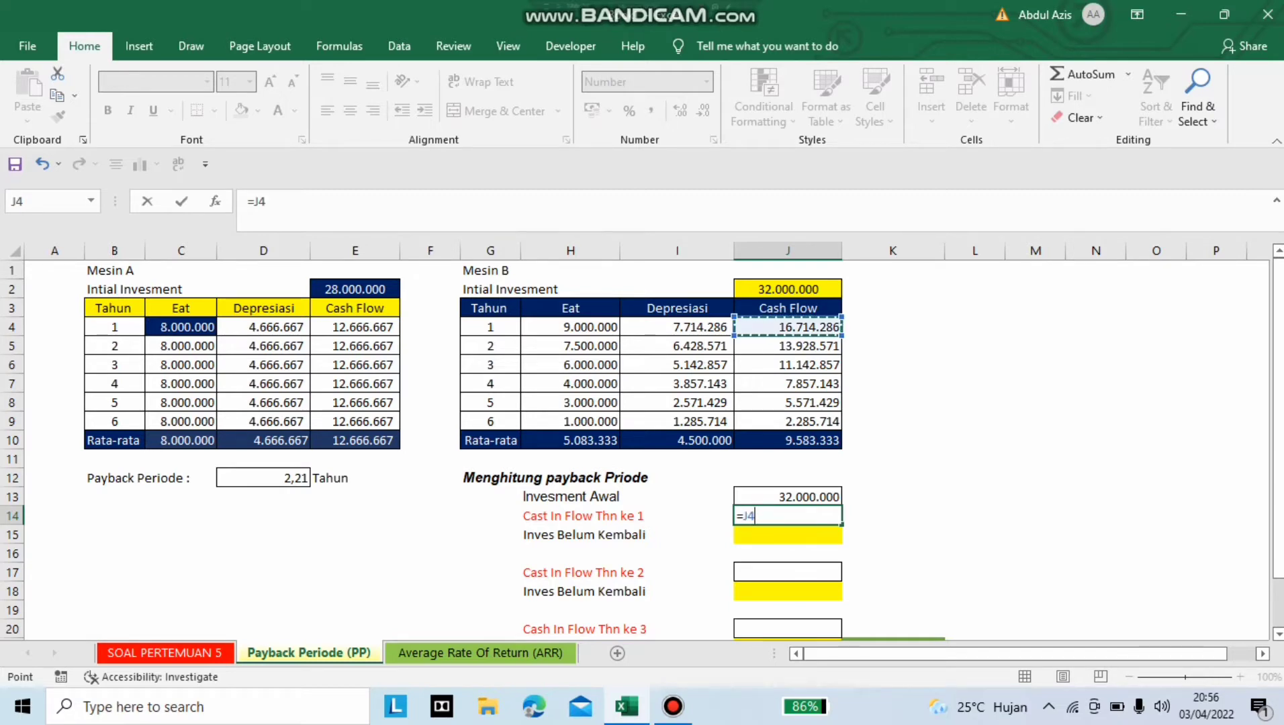
pyautogui.press('Return')
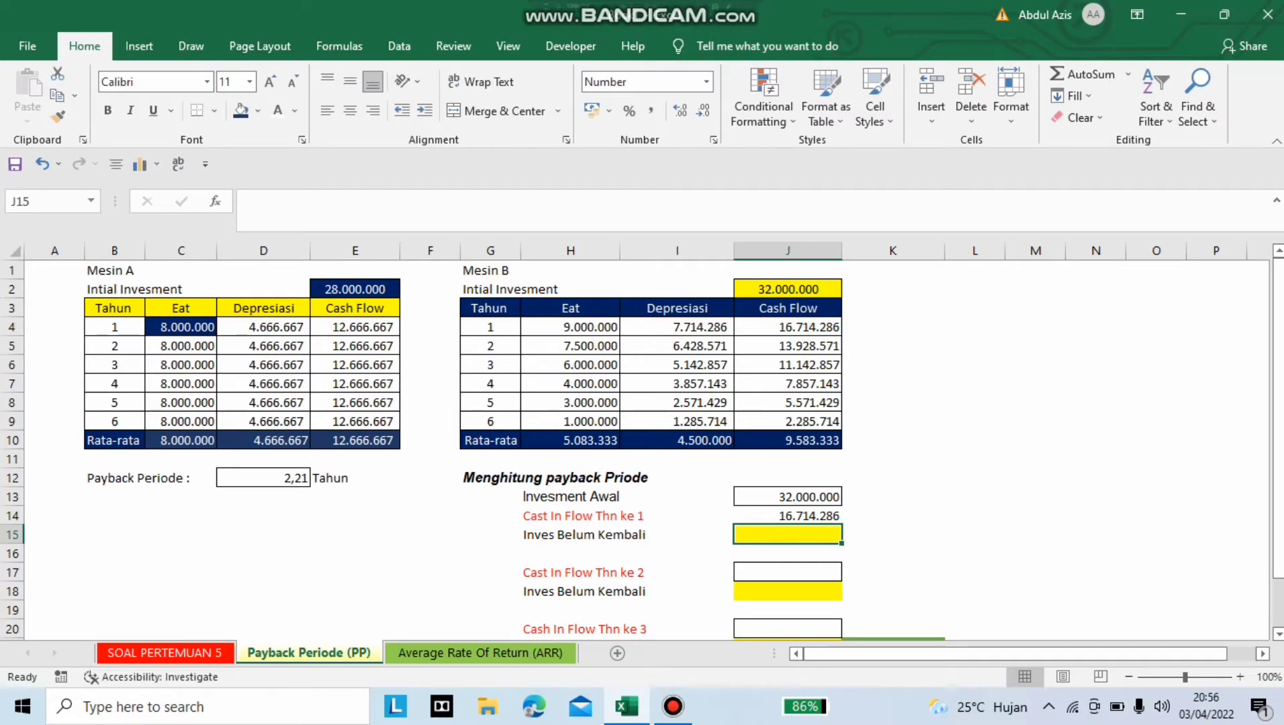
# Step: Calculate the unrecovered investment after year 1 in J15 as =J13-J14
pyautogui.write('=')
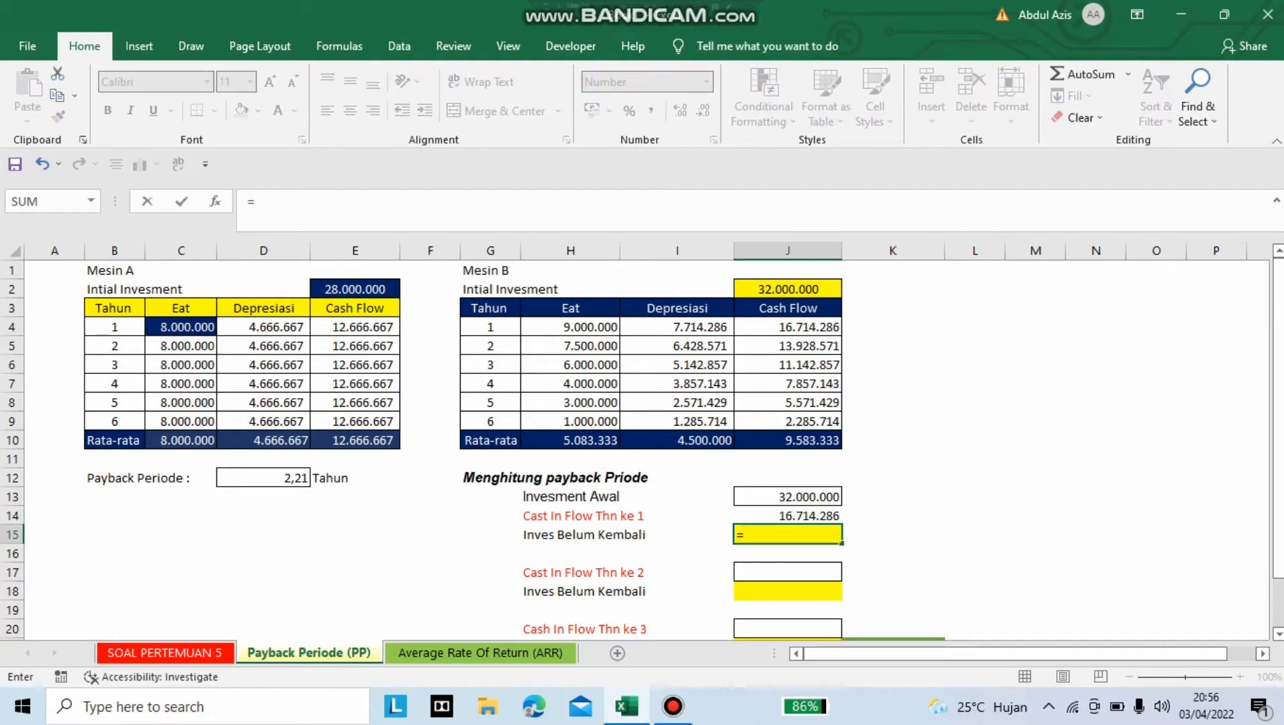
pyautogui.click(787, 497)
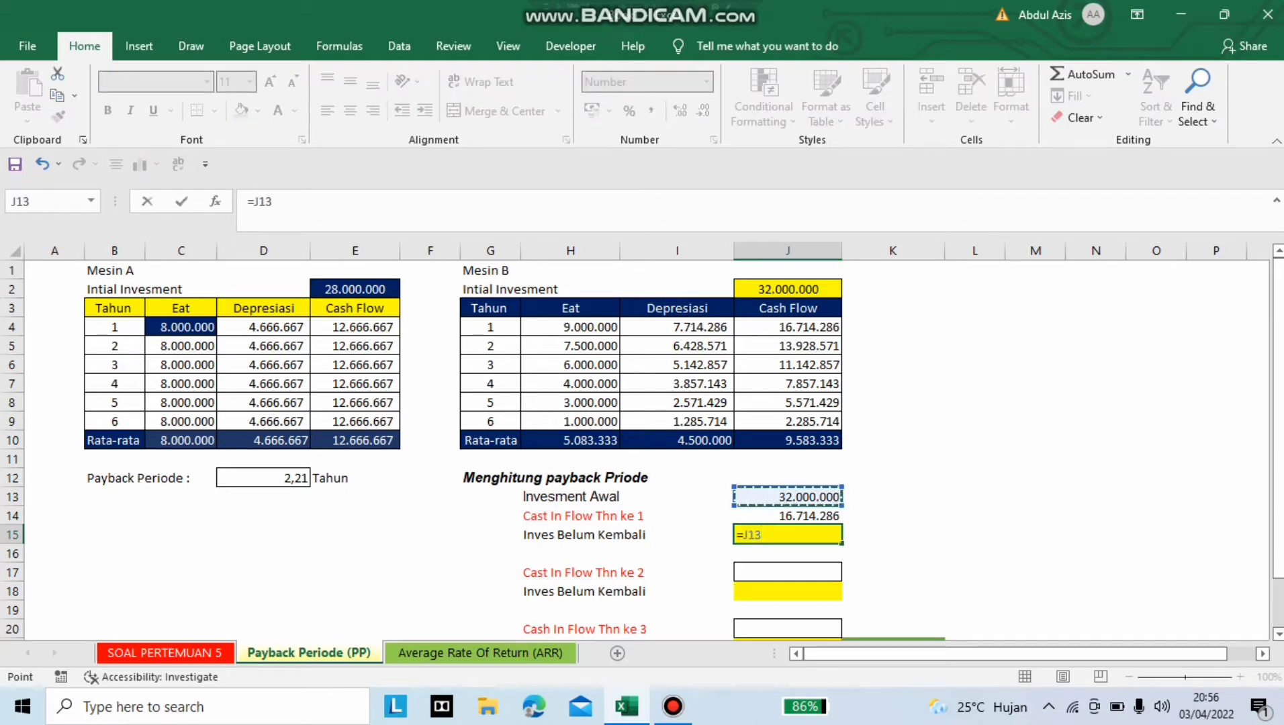
pyautogui.write('-')
pyautogui.click(788, 515)
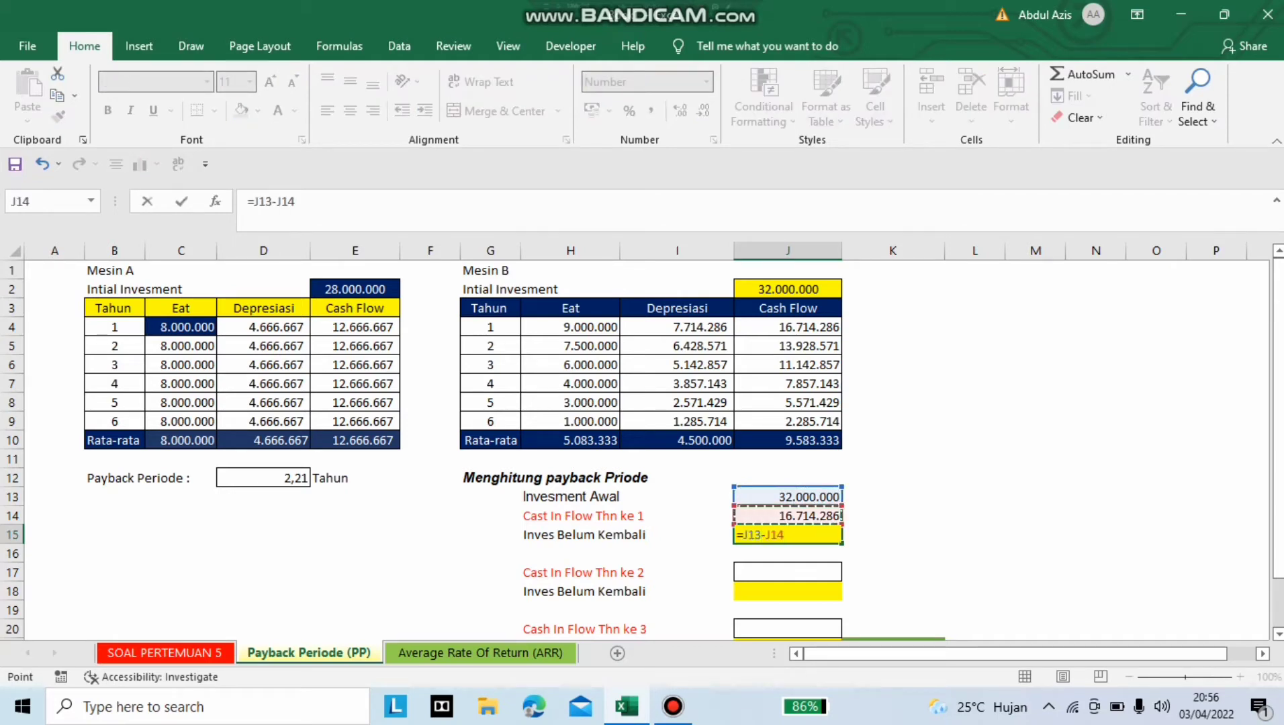
pyautogui.press('Return')
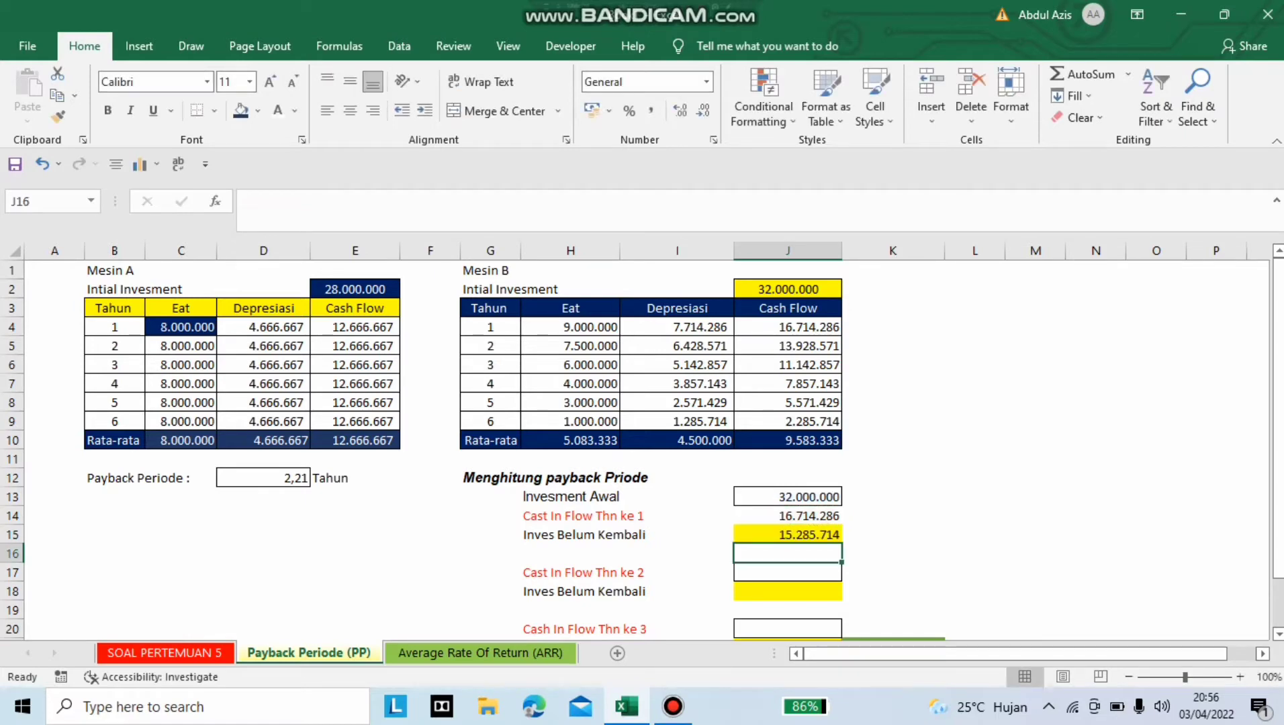
# Step: Link the year 2 cash inflow in J17 to Mesin B's year 2 cash flow with =J5
pyautogui.click(788, 572)
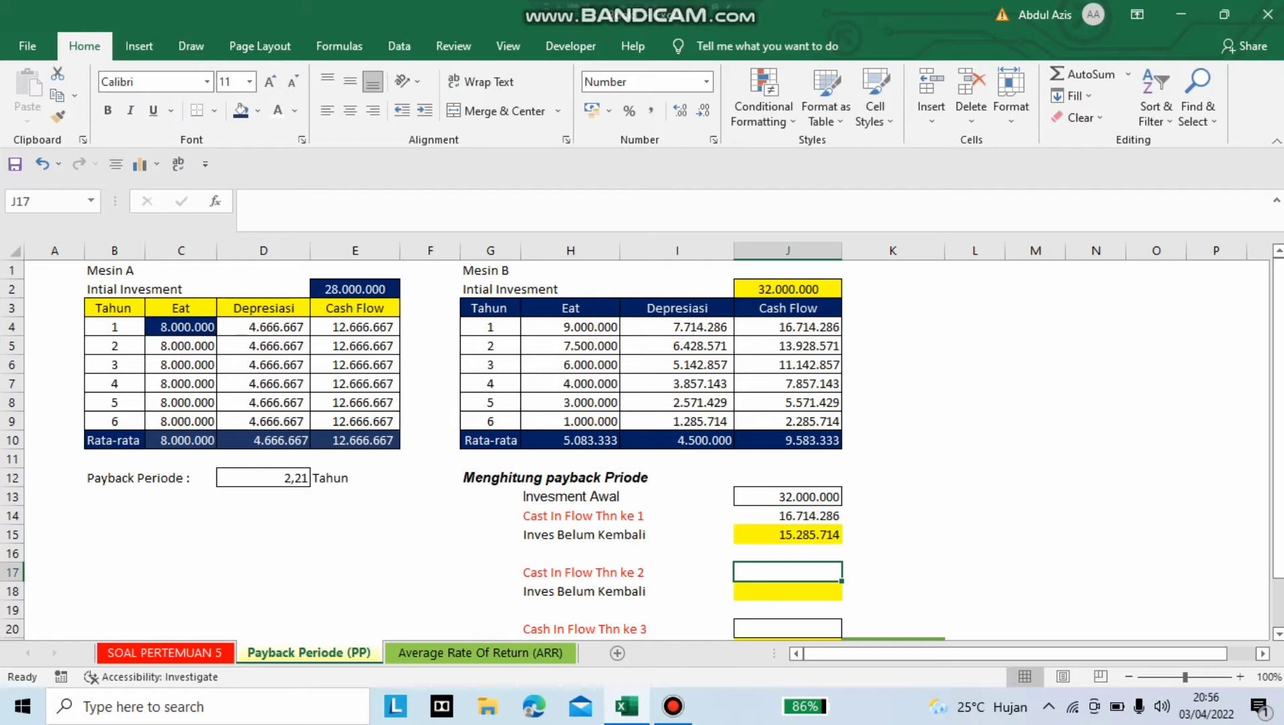
pyautogui.write('=')
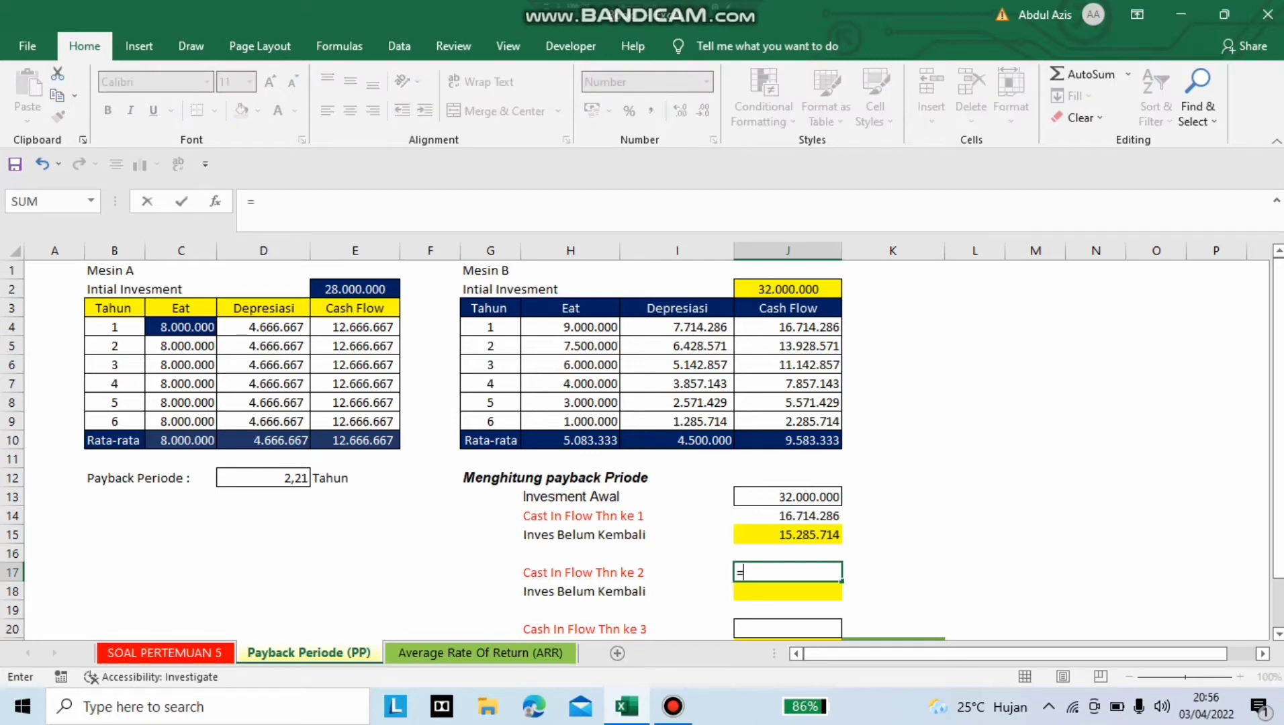
pyautogui.click(787, 345)
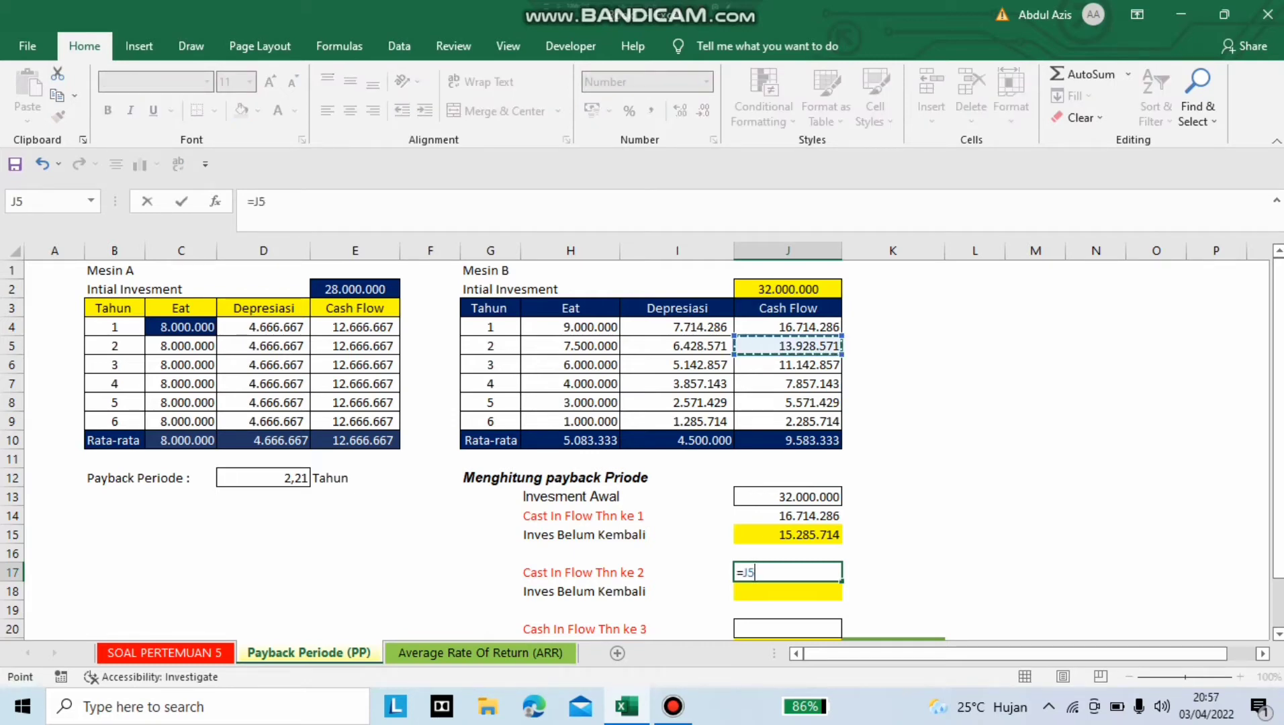
pyautogui.press('Return')
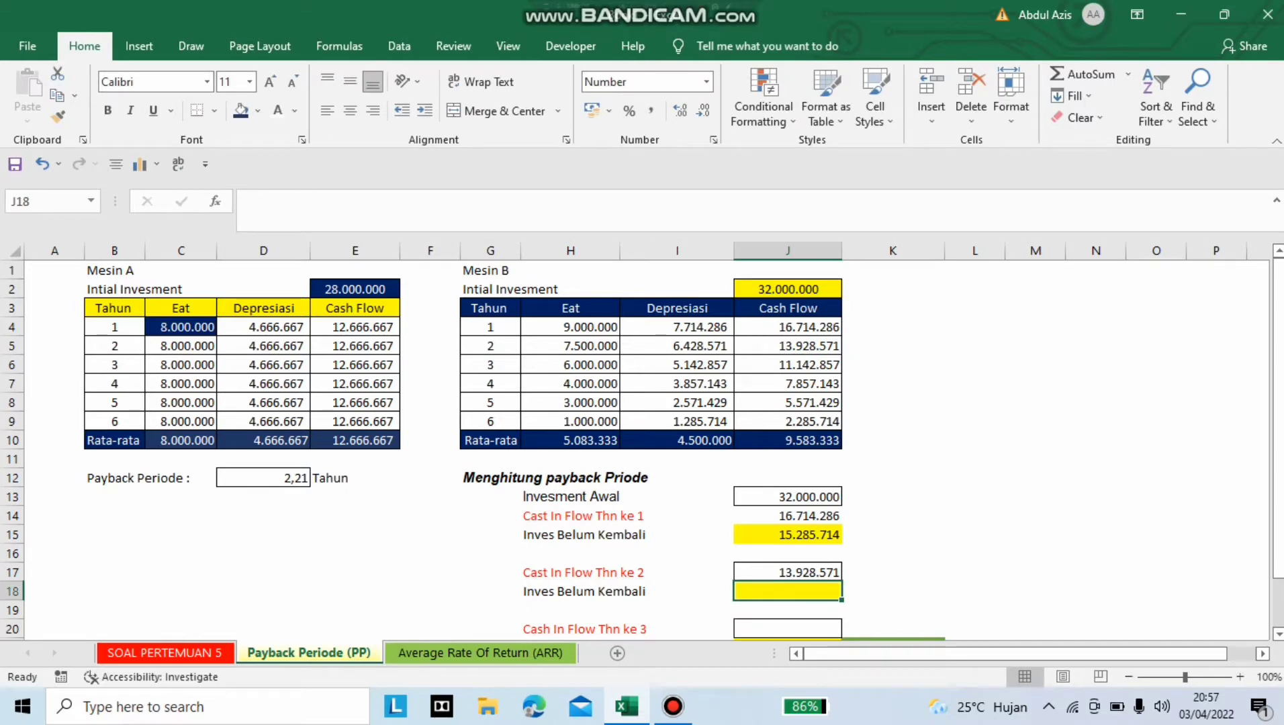
# Step: Calculate the unrecovered investment after year 2 in J18 as =J15-J17
pyautogui.write('=')
pyautogui.click(788, 534)
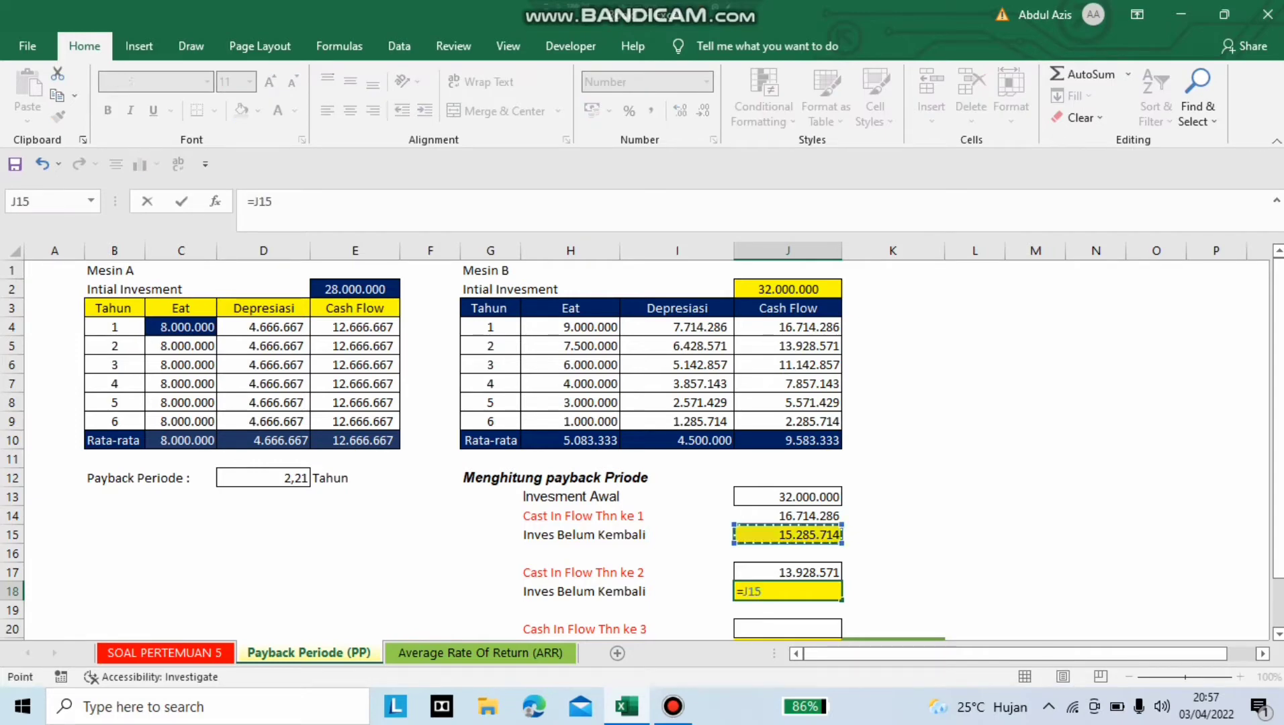
pyautogui.write('-')
pyautogui.click(788, 572)
pyautogui.press('Return')
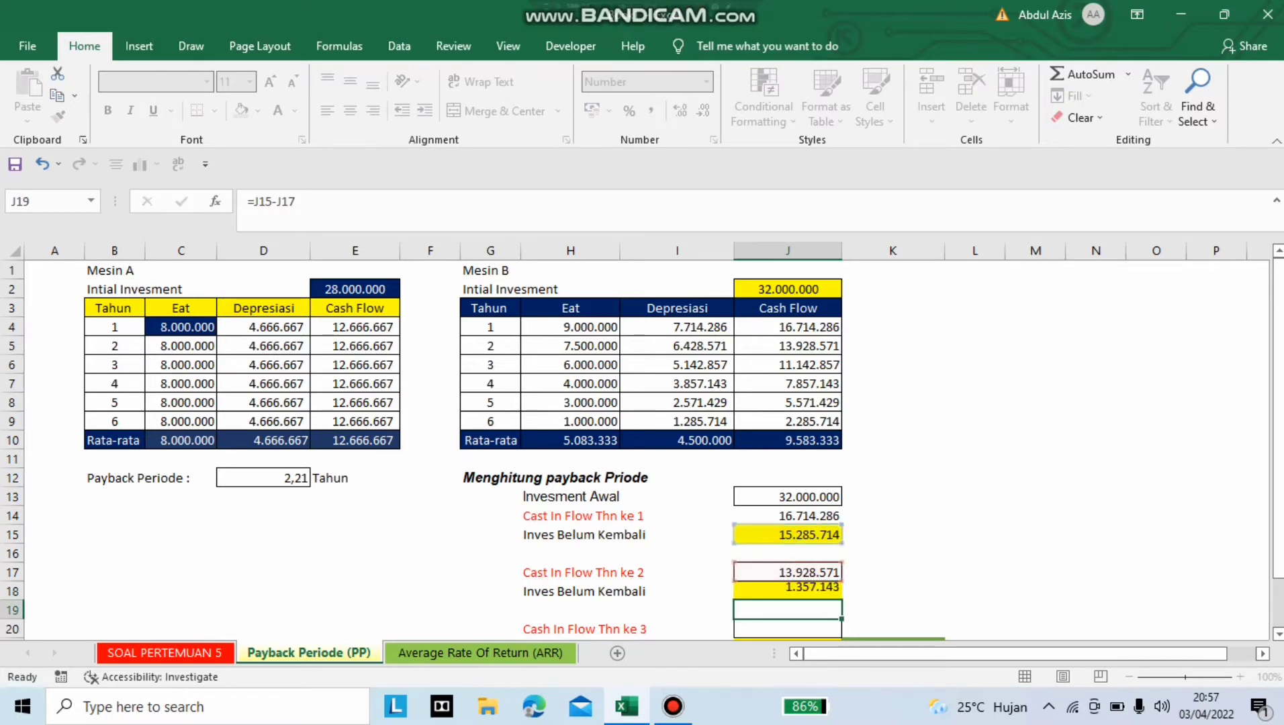
# Step: Link the year 3 cash inflow in J20 to Mesin B's year 3 cash flow with =J6
pyautogui.click(788, 629)
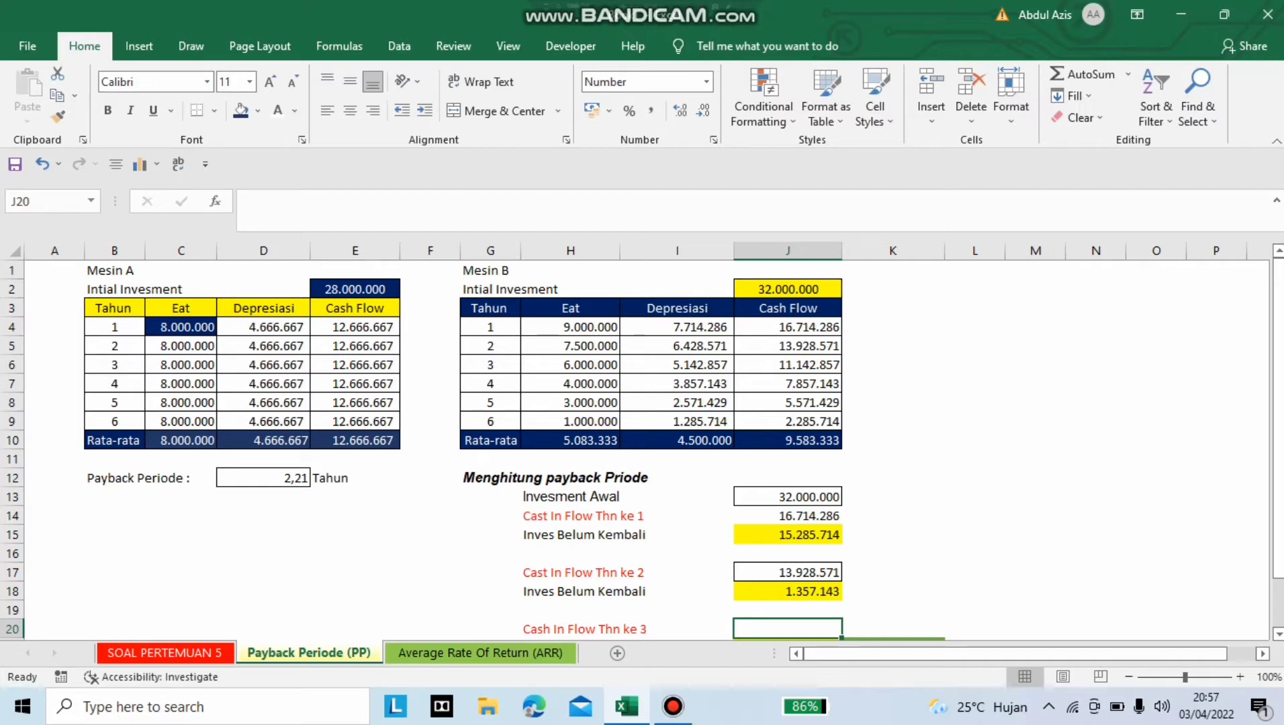
pyautogui.write('=')
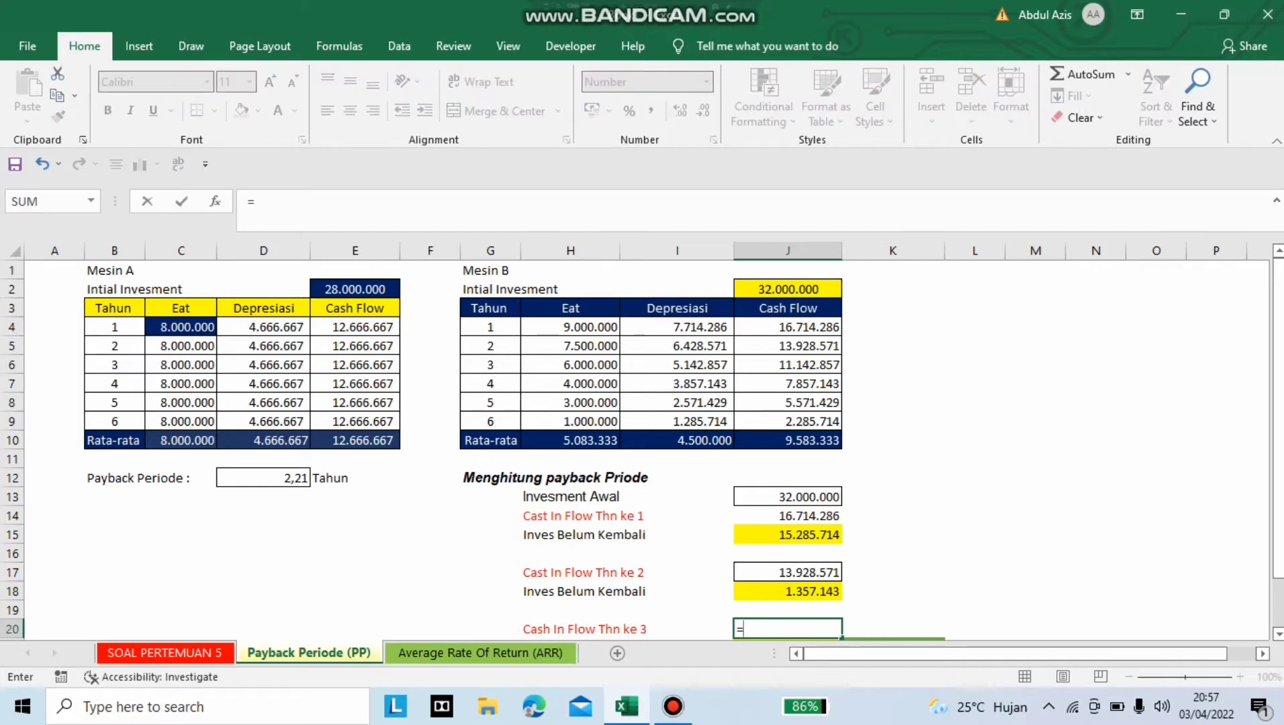
pyautogui.click(787, 365)
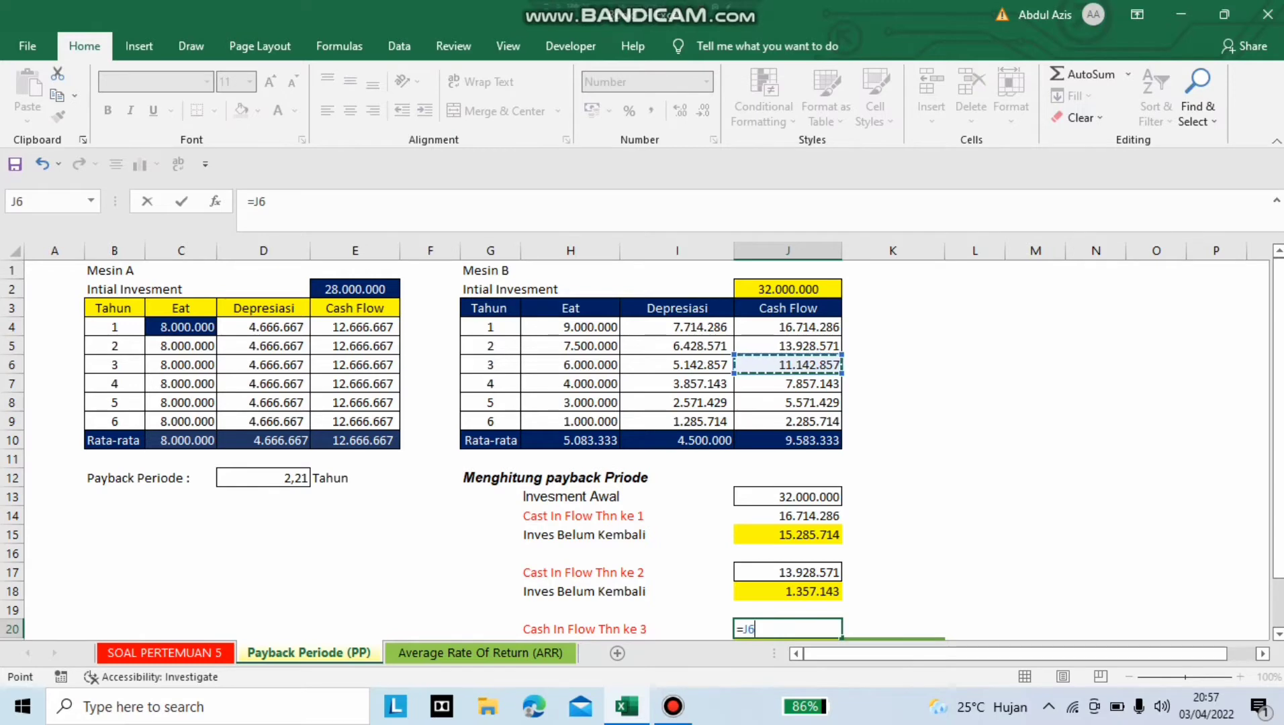
pyautogui.press('Return')
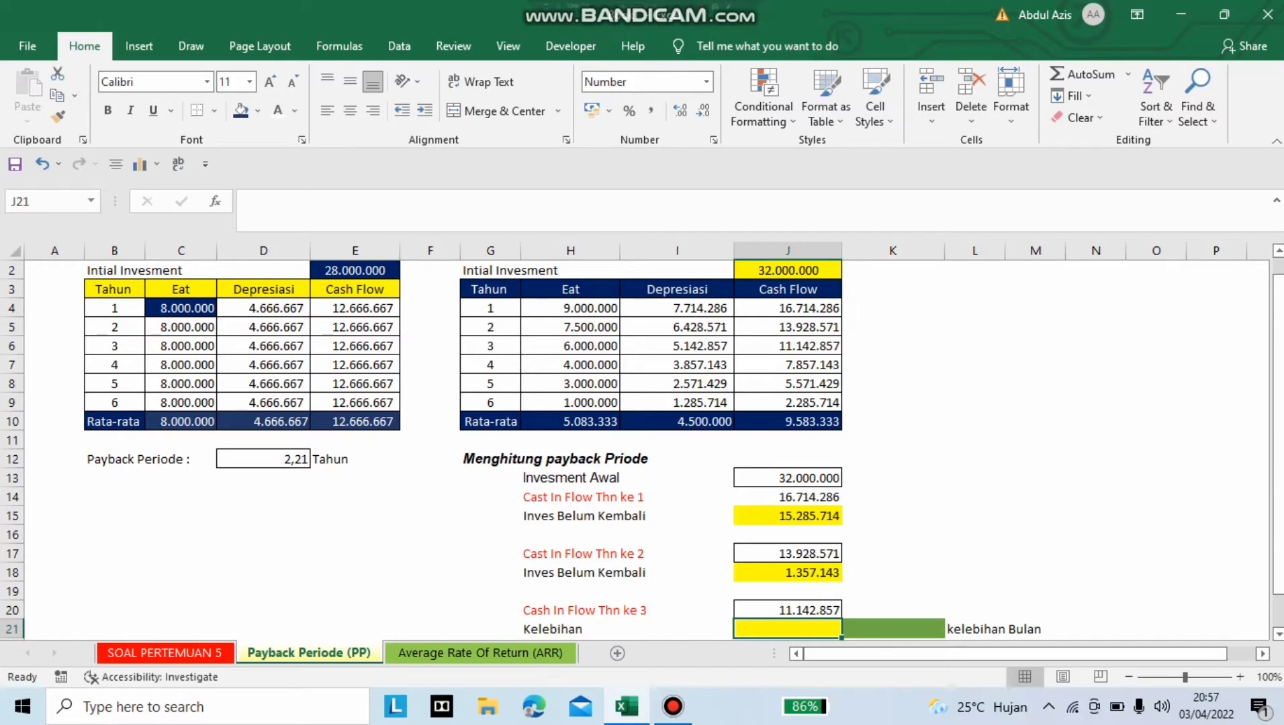
# Step: Calculate the Kelebihan amount in J21 as =J18-J20
pyautogui.write('=')
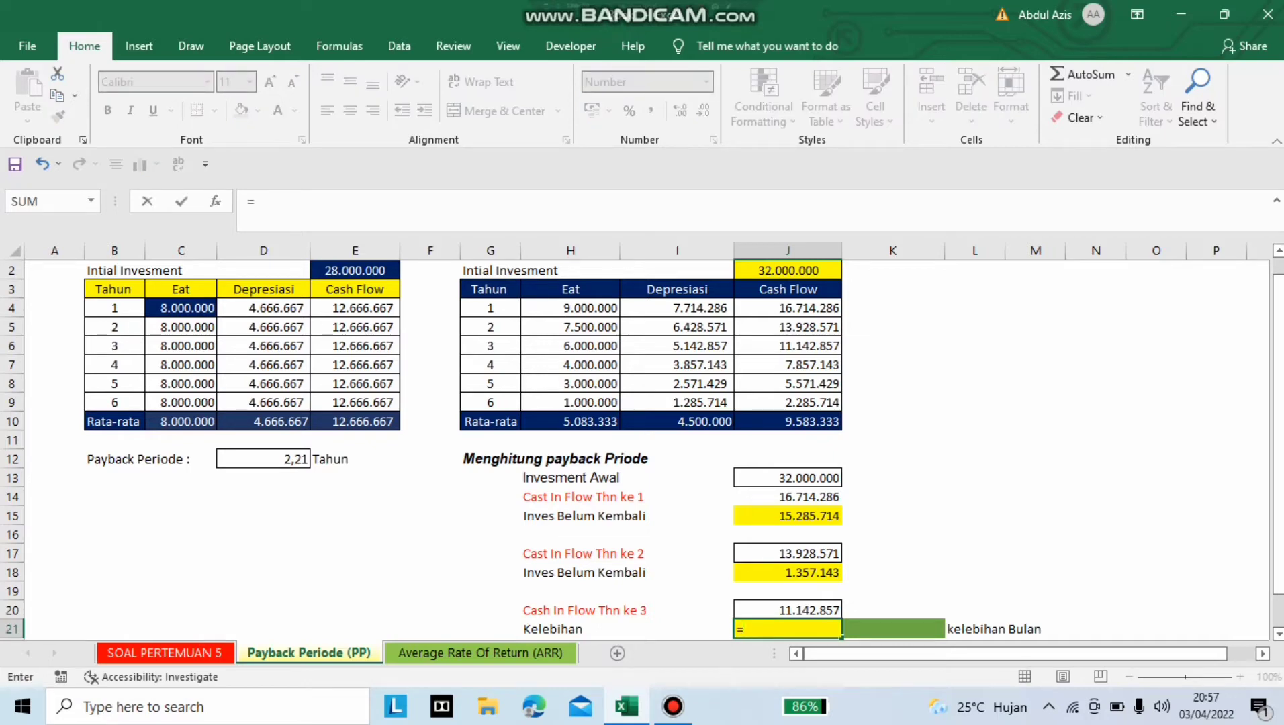
pyautogui.click(788, 572)
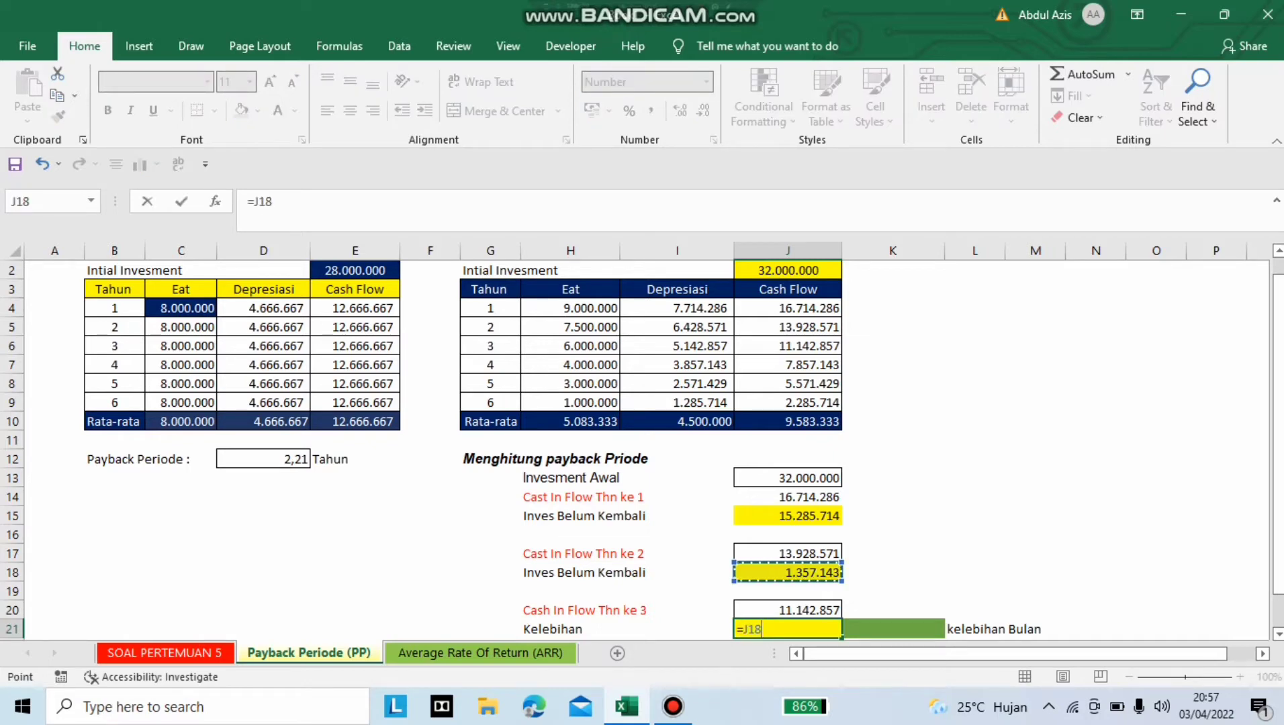
pyautogui.write('-')
pyautogui.press('Up')
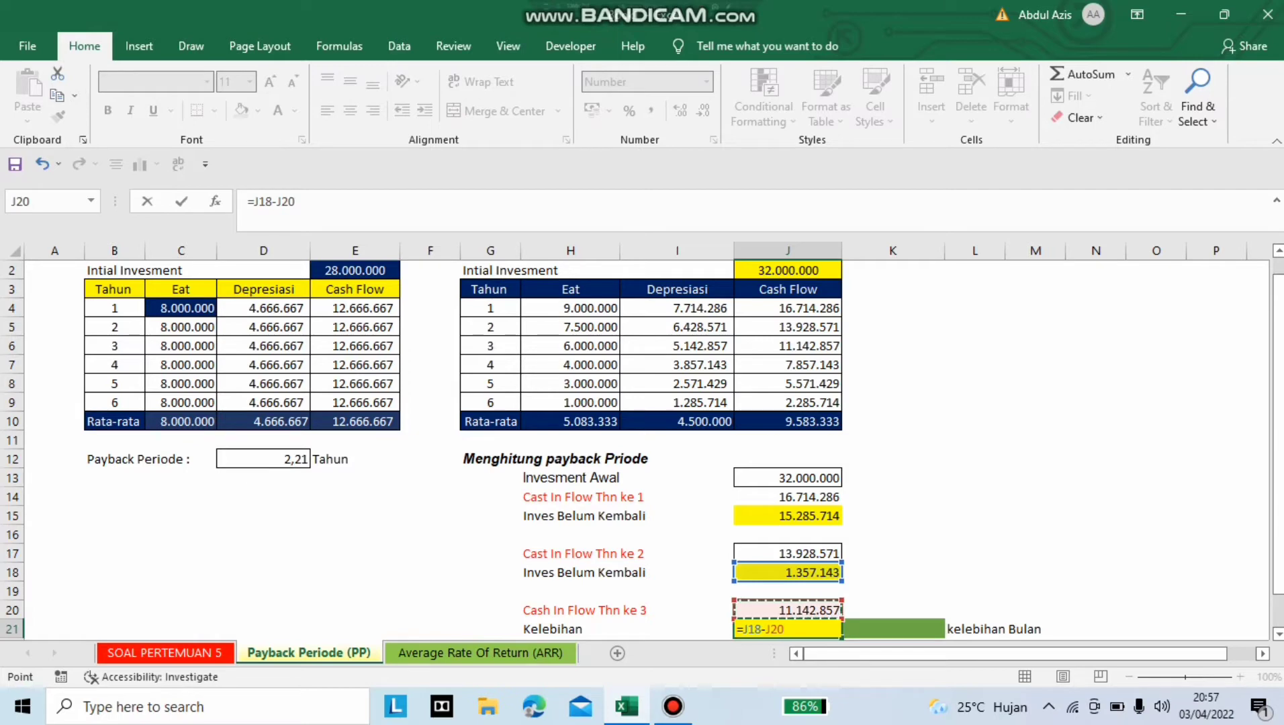
pyautogui.press('Return')
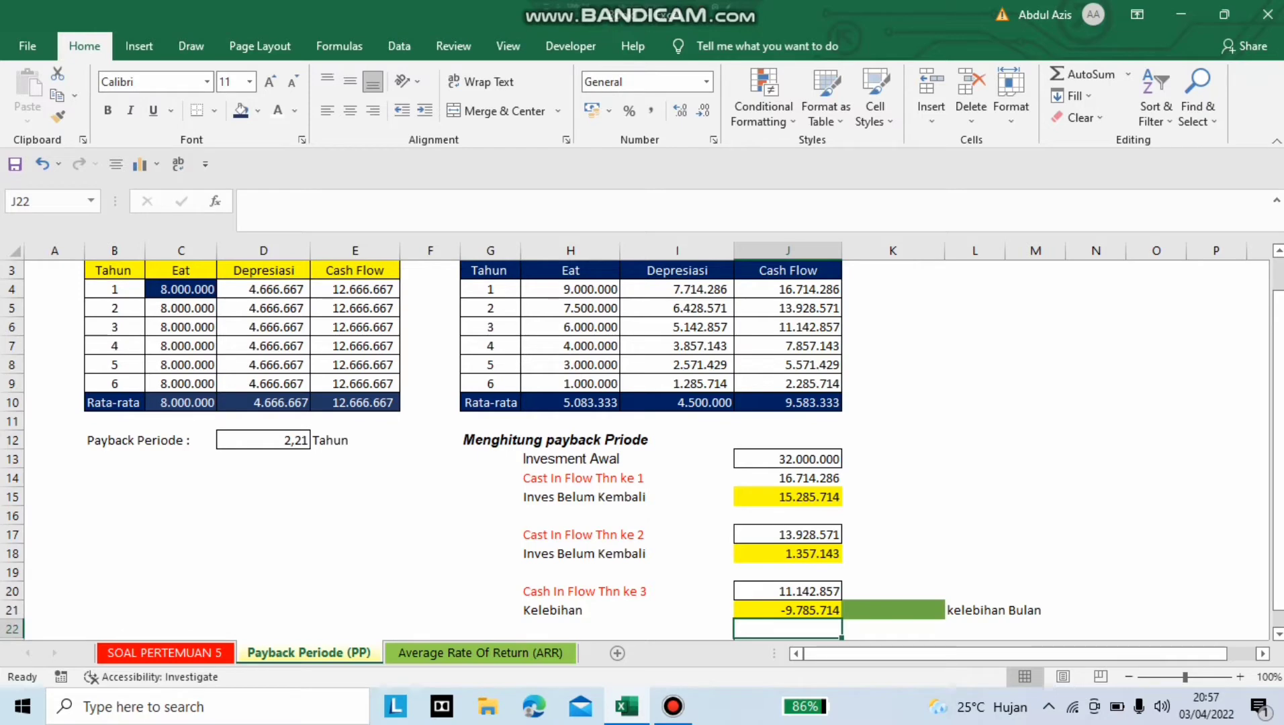
# Step: Convert the Kelebihan amount into months in K21 with the formula =(-J21/J20)*12
pyautogui.click(893, 610)
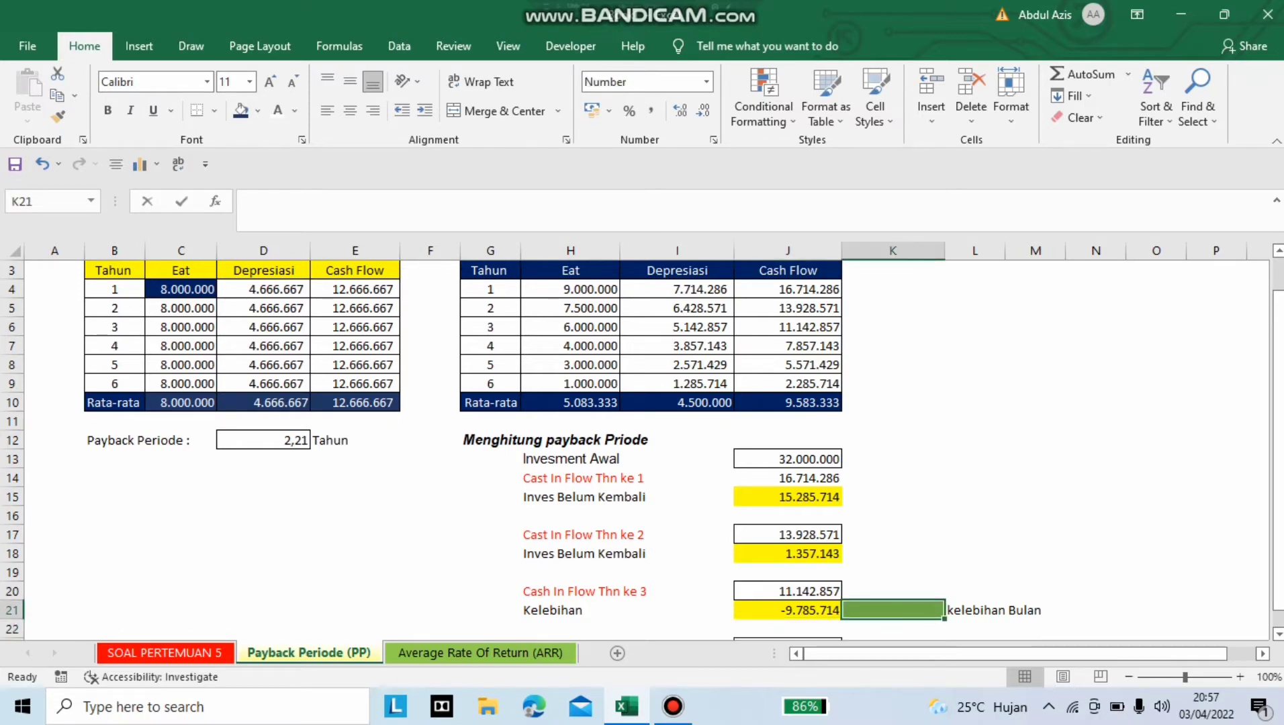
pyautogui.write('=(-')
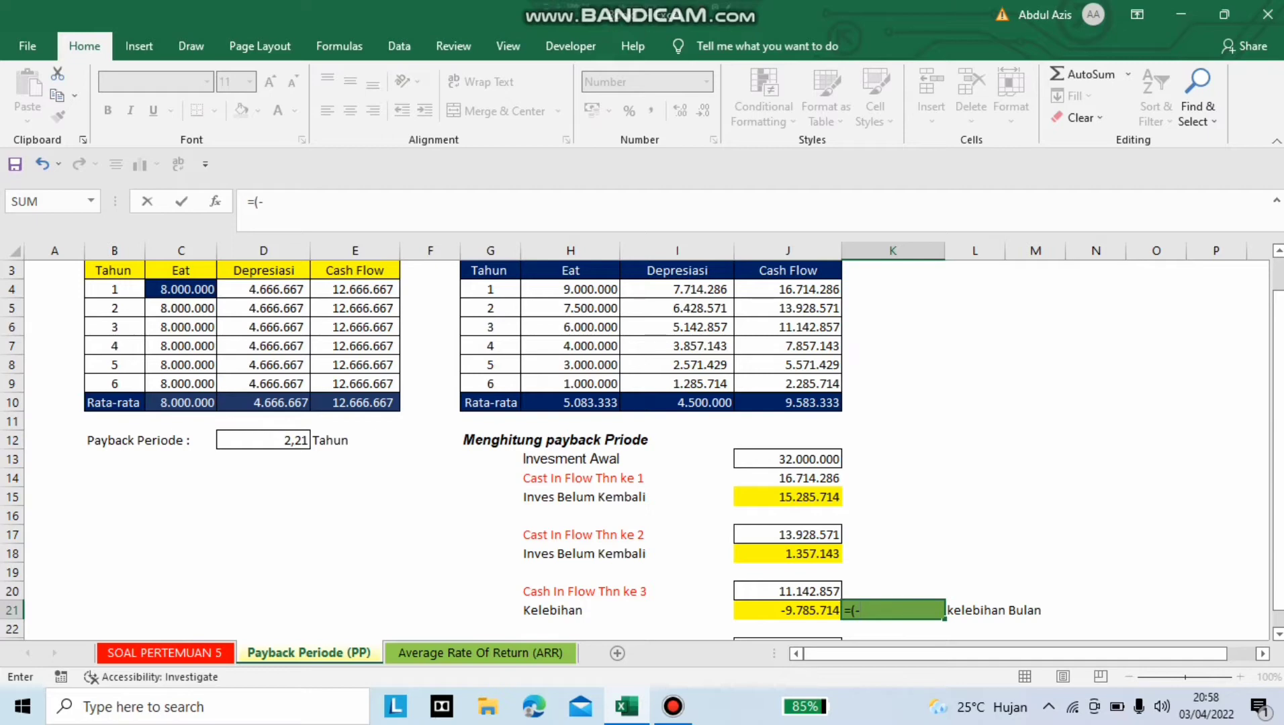
pyautogui.click(788, 609)
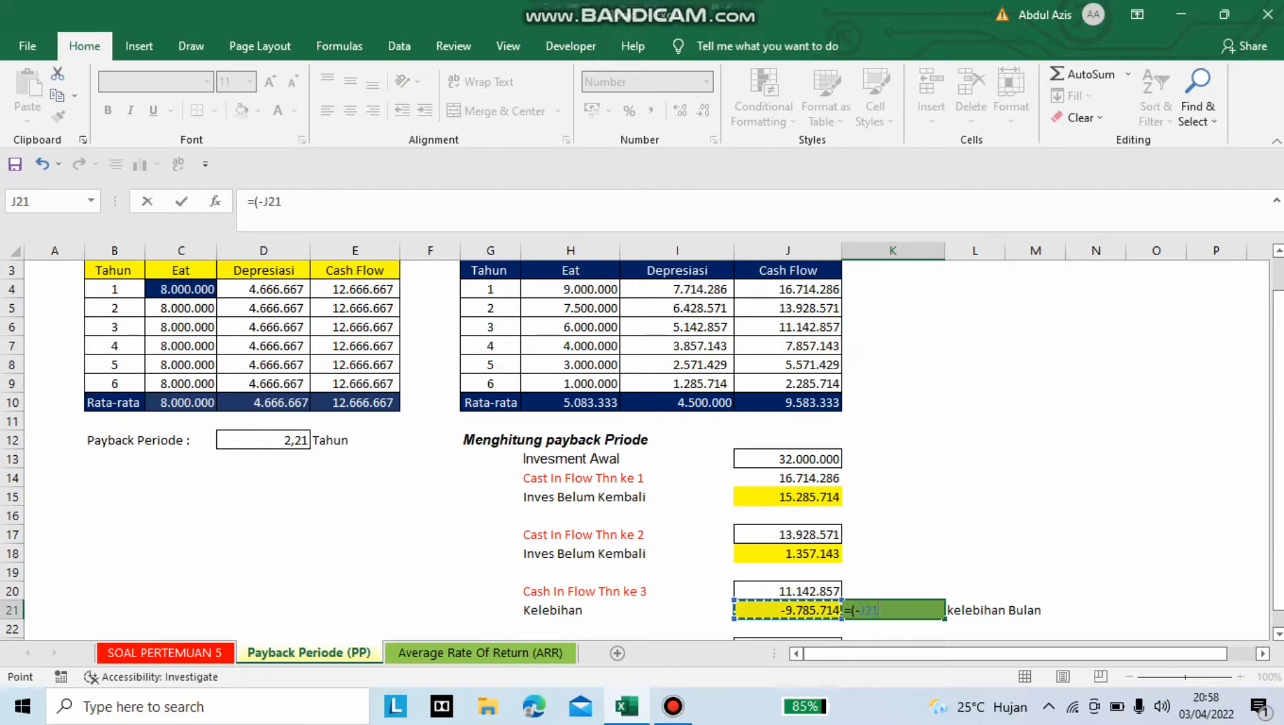
pyautogui.write('/')
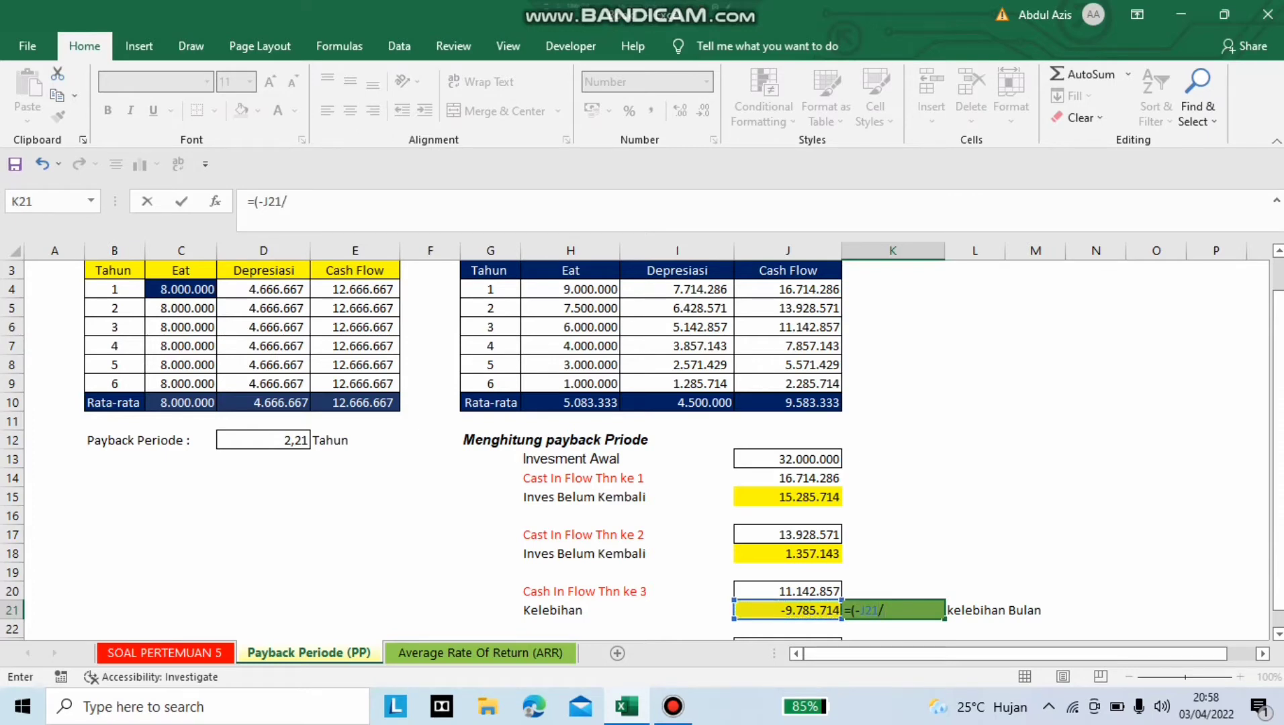
pyautogui.click(787, 591)
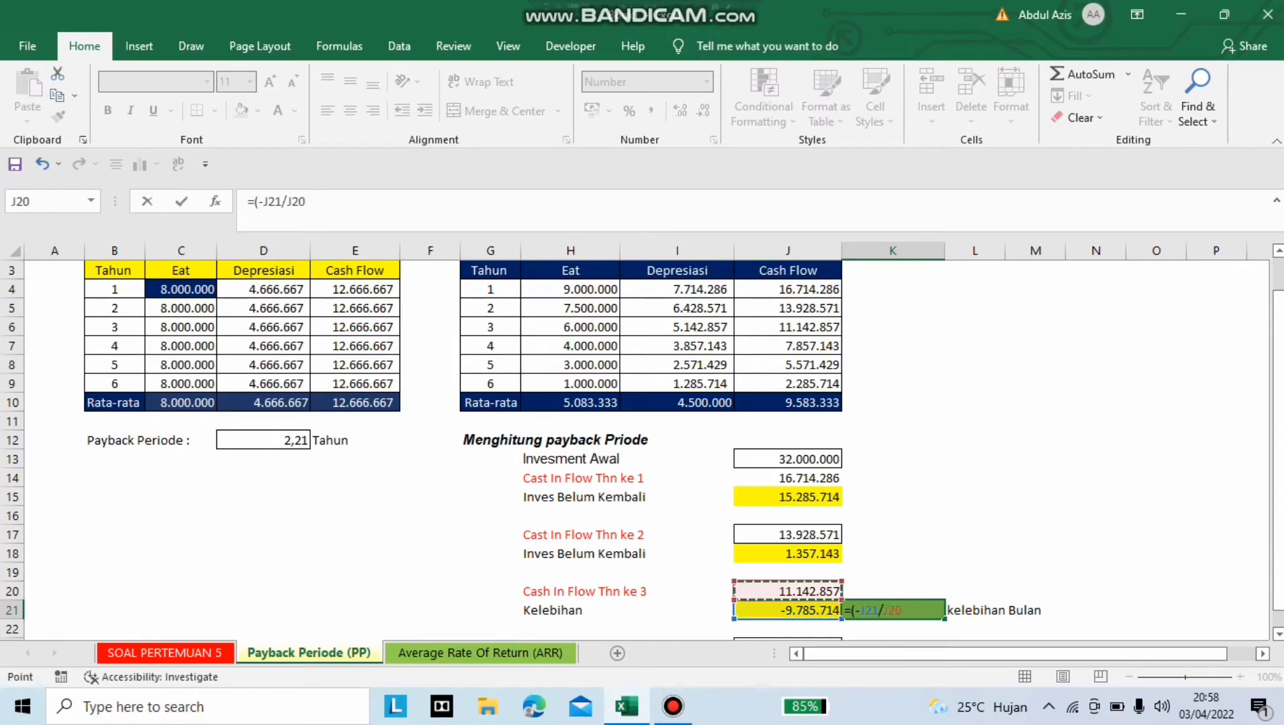
pyautogui.write(')')
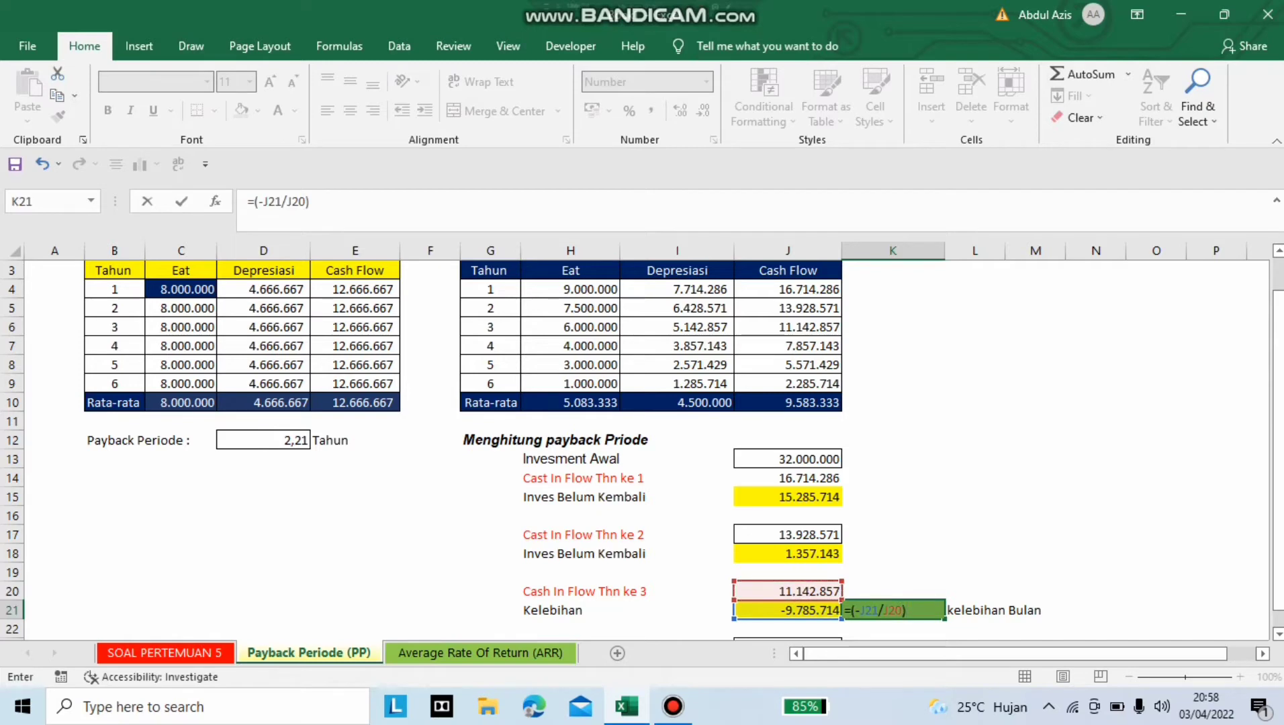
pyautogui.write('*12')
pyautogui.press('Return')
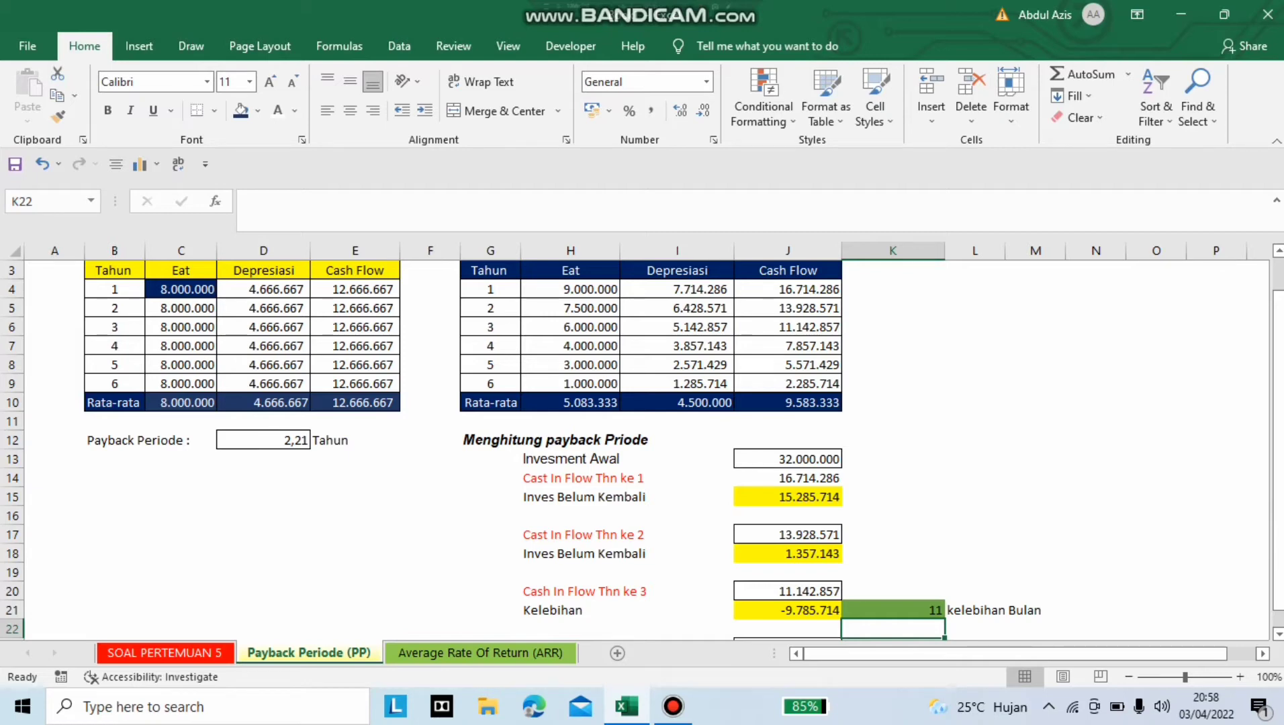
# Step: Calculate Mesin B's payback period in years in J23 with the formula =(36-K21)/12
pyautogui.scroll(-2, 642, 449)
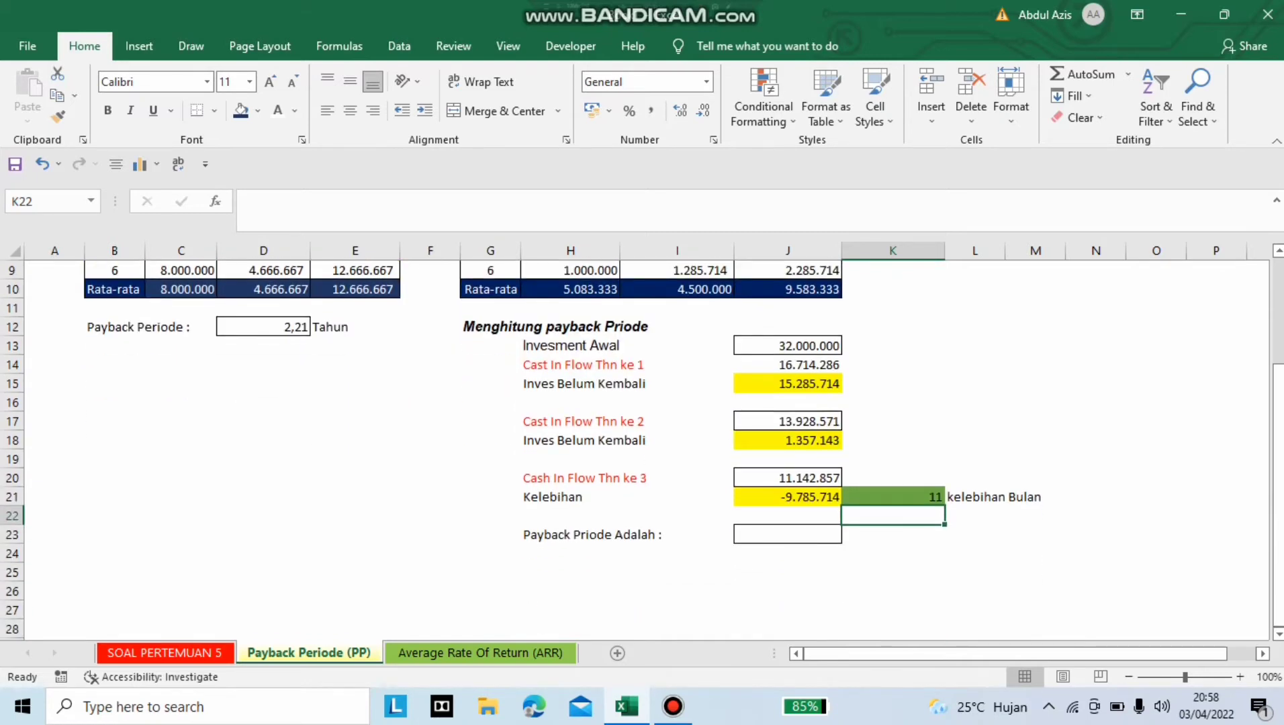
pyautogui.click(787, 534)
pyautogui.write('=')
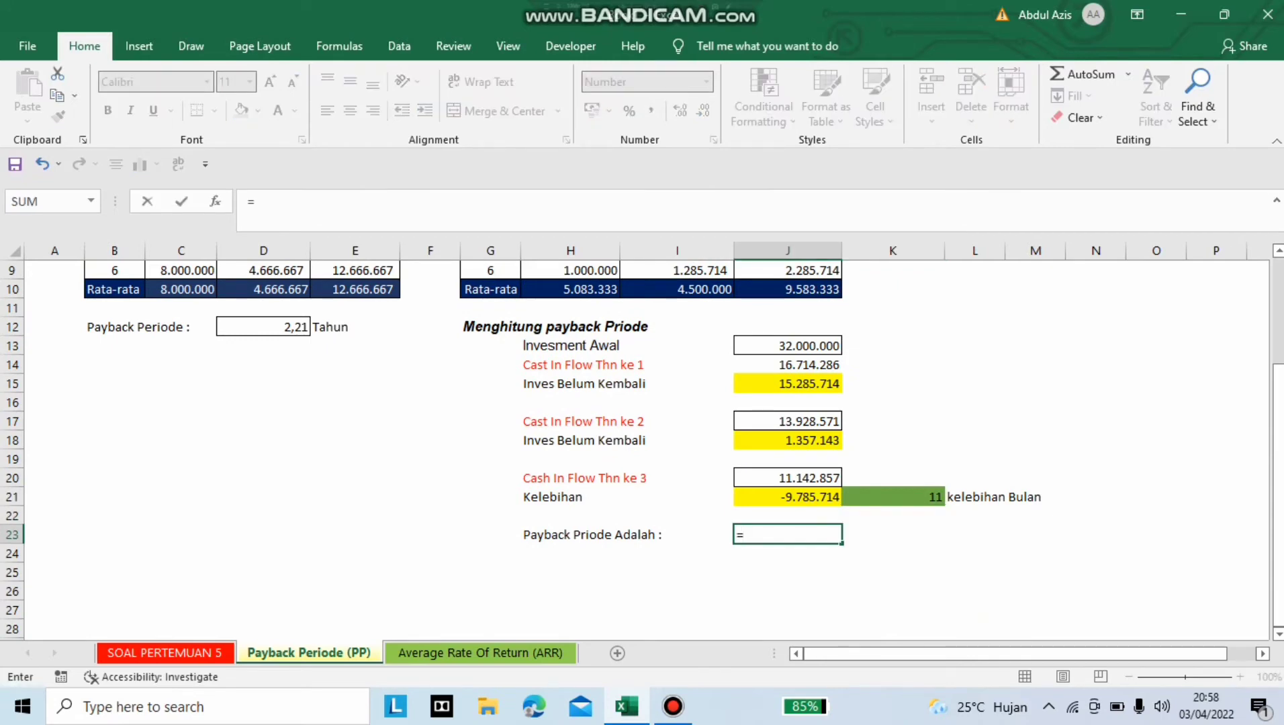
pyautogui.write('(36-')
pyautogui.click(893, 497)
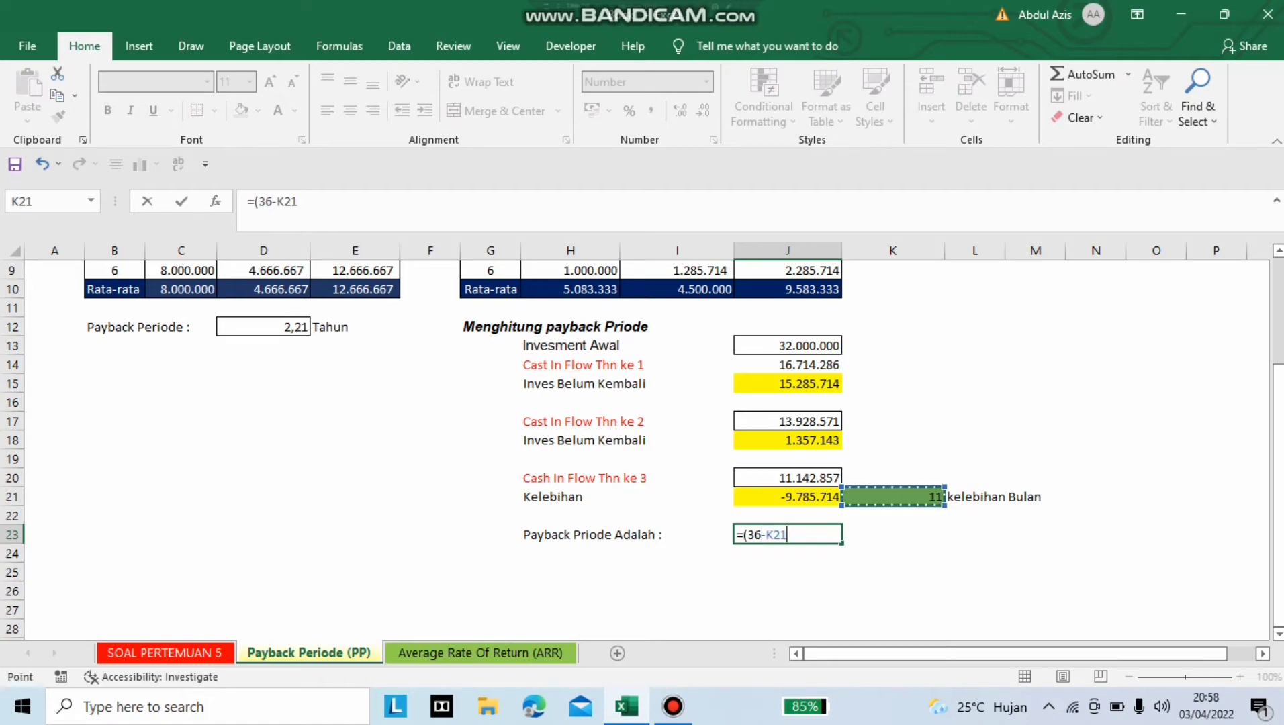
pyautogui.write(')')
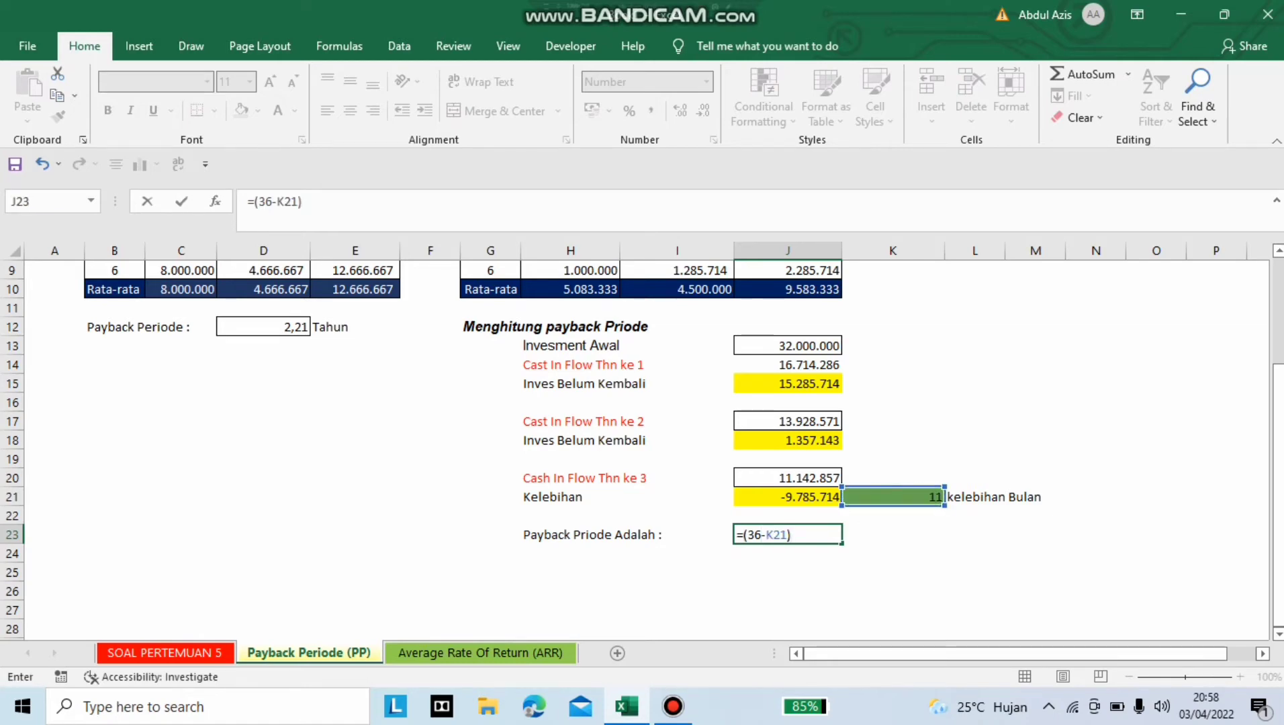
pyautogui.write('/12')
pyautogui.press('Return')
pyautogui.scroll(3, 641, 450)
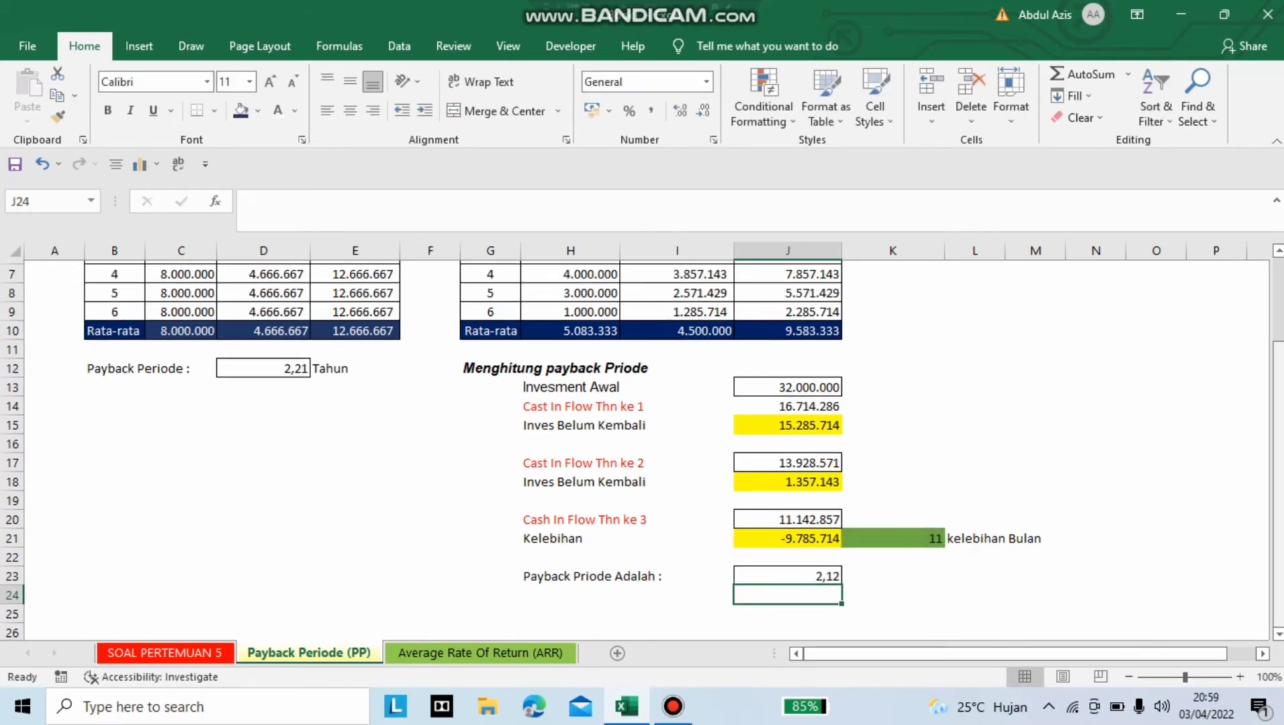
# Step: On the Average Rate Of Return (ARR) sheet, enter =$C$4 in C5 and fill it down to C9 for Mesin A's Eat
pyautogui.hotkey('ctrl', 'pagedown')
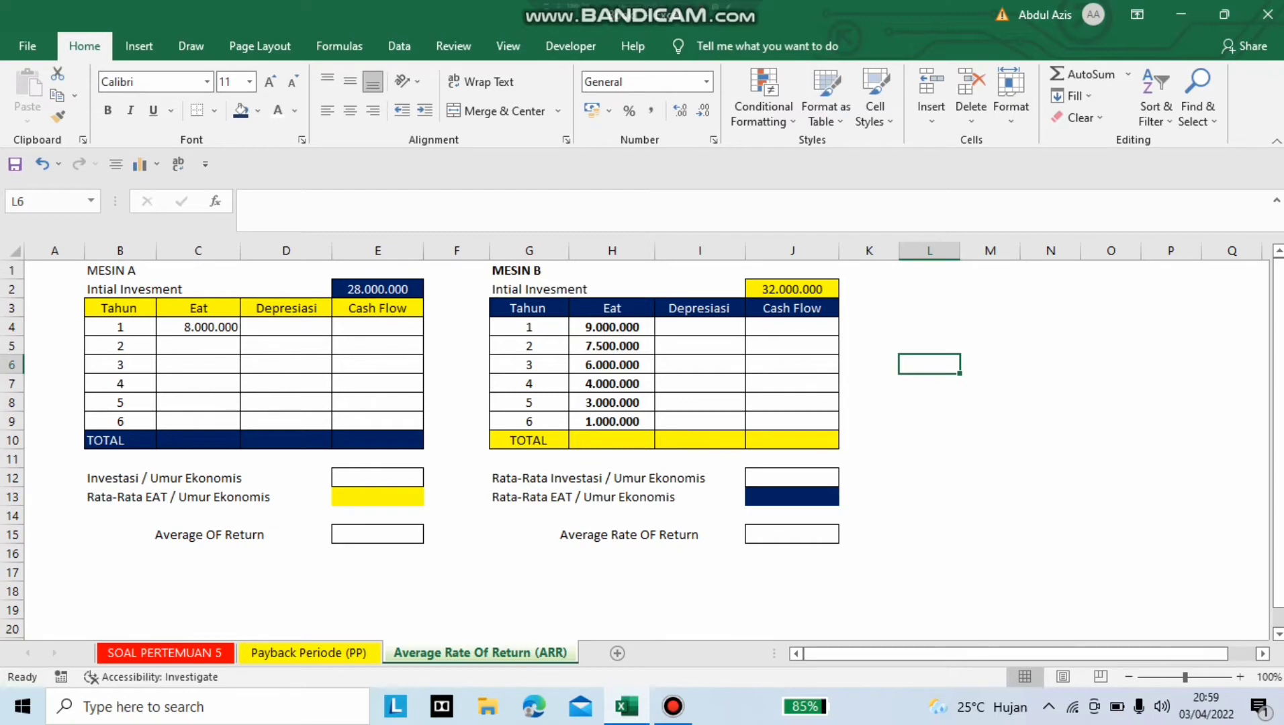
pyautogui.click(198, 346)
pyautogui.write('=')
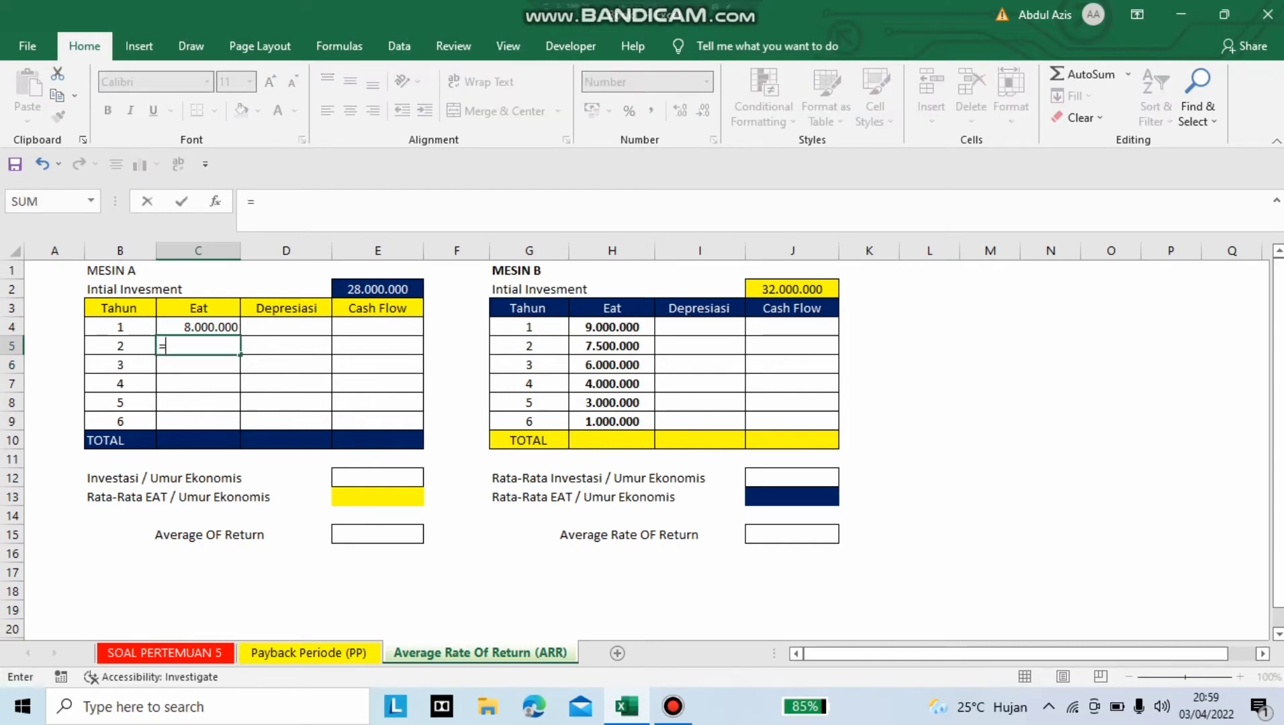
pyautogui.press('Up')
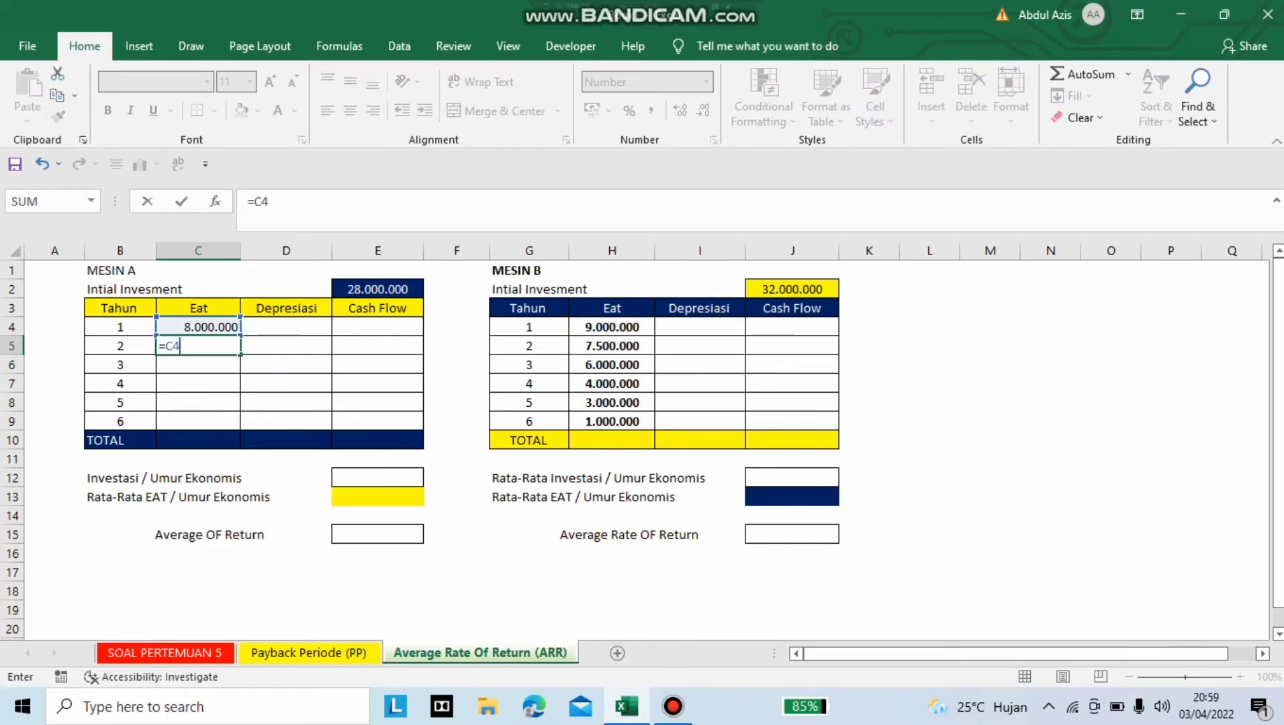
pyautogui.press('F2')
pyautogui.write('$C$')
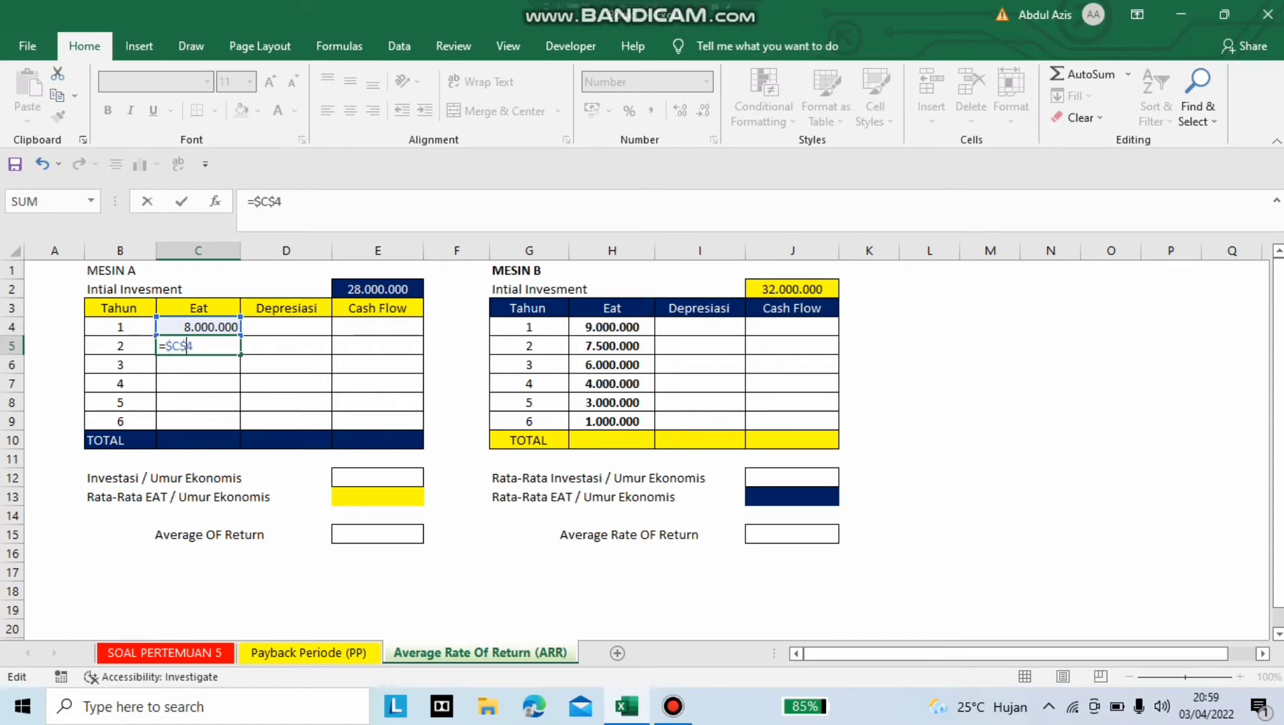
pyautogui.press('Right')
pyautogui.hotkey('ctrl', 'Return')
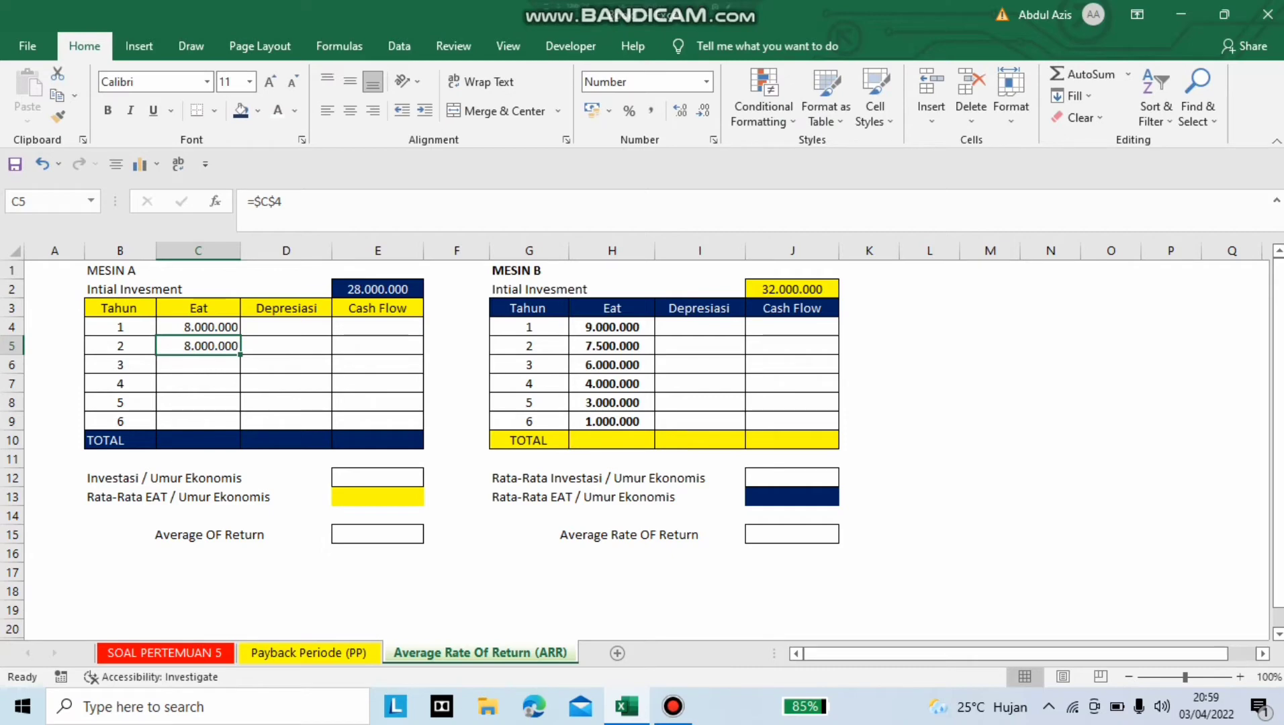
pyautogui.moveTo(239, 354); pyautogui.dragTo(239, 429)
# Step: Calculate Mesin A's first-year straight-line depreciation in D4 with the formula =SLN($E$2;0;6)
pyautogui.click(286, 327)
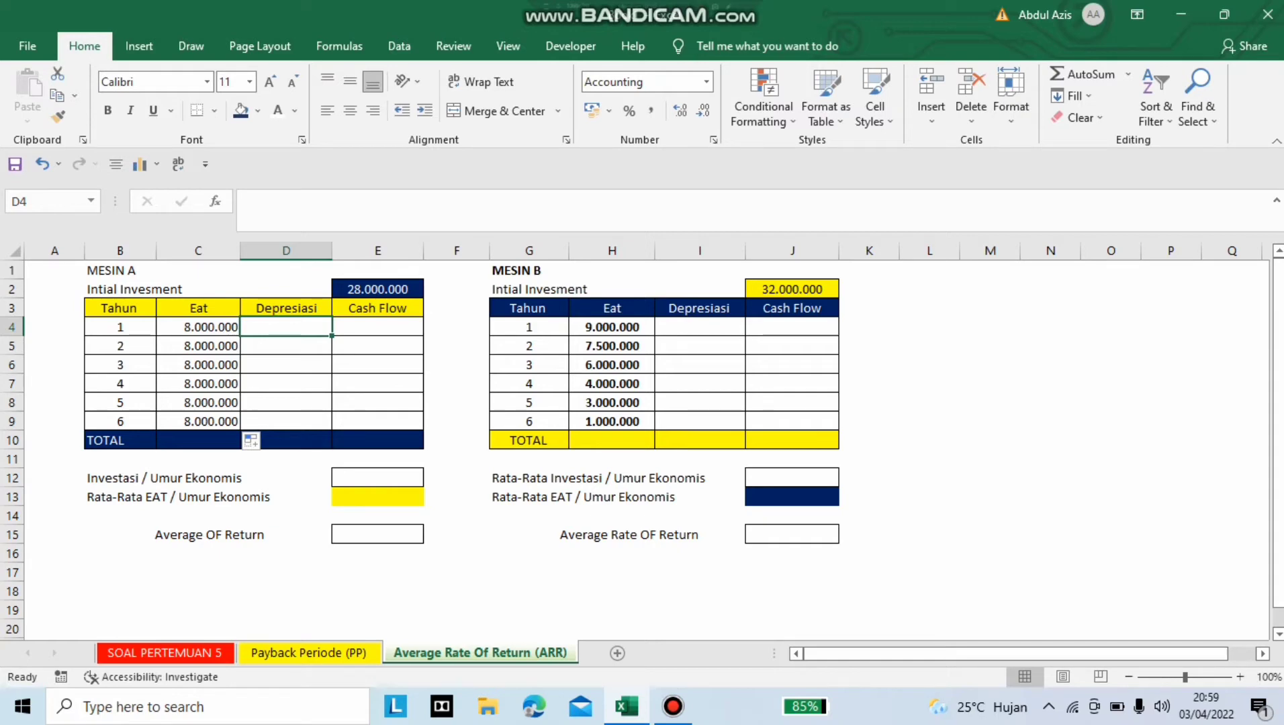
pyautogui.write('=')
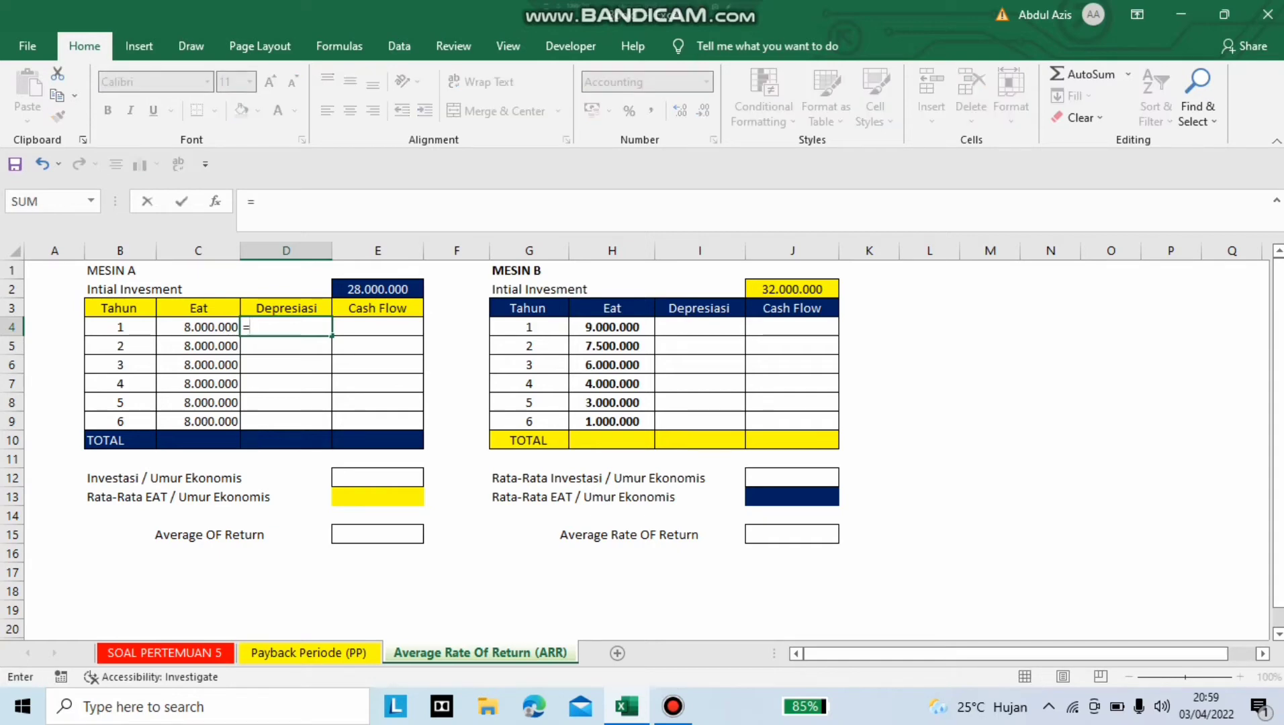
pyautogui.write('sln')
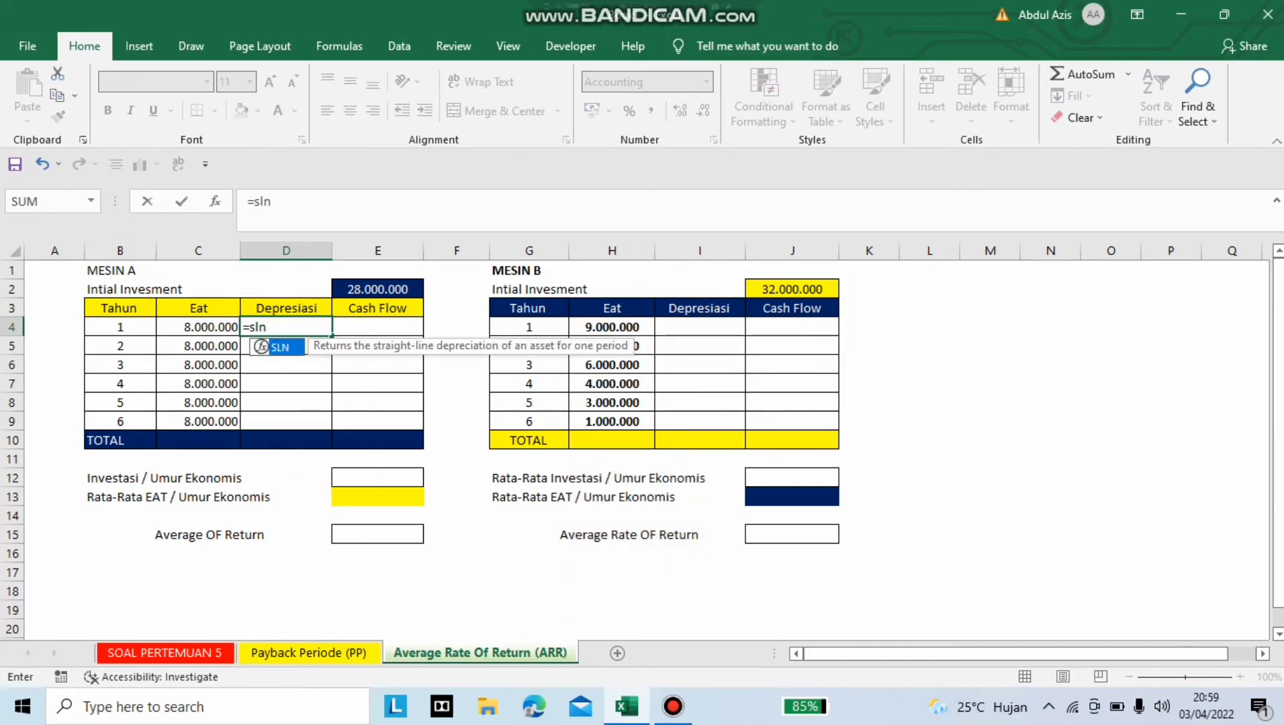
pyautogui.write('(')
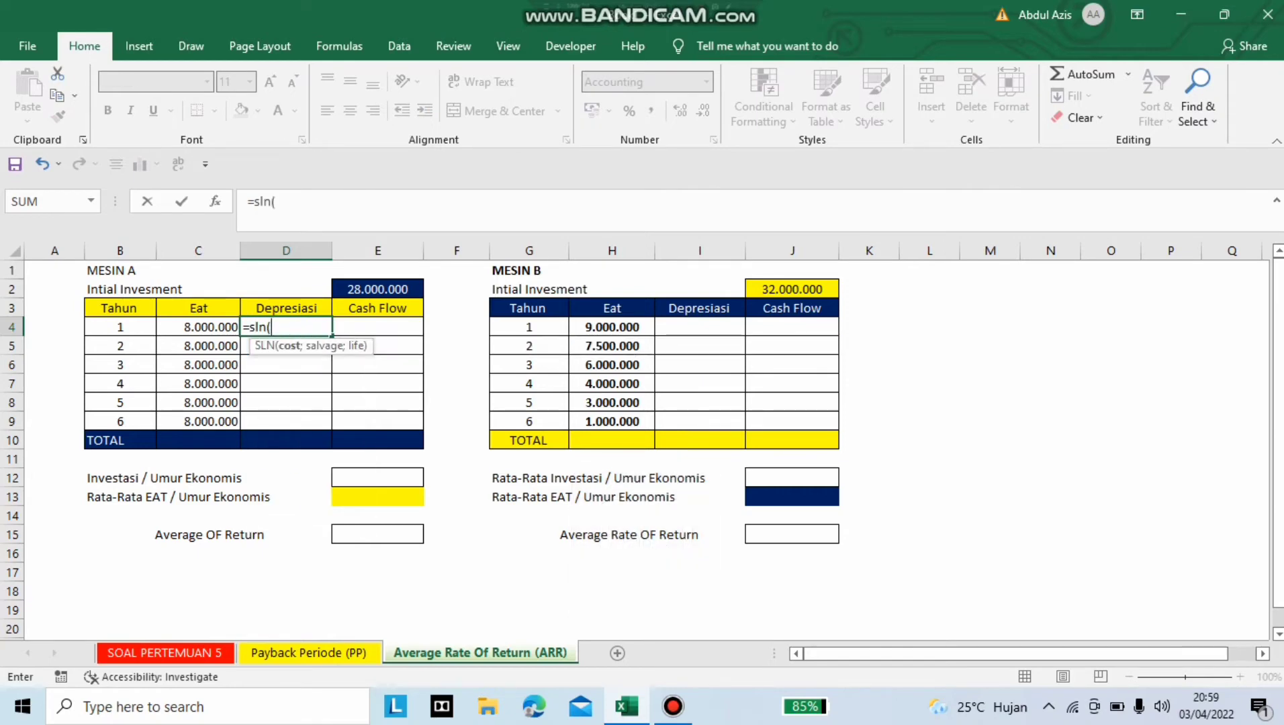
pyautogui.click(377, 288)
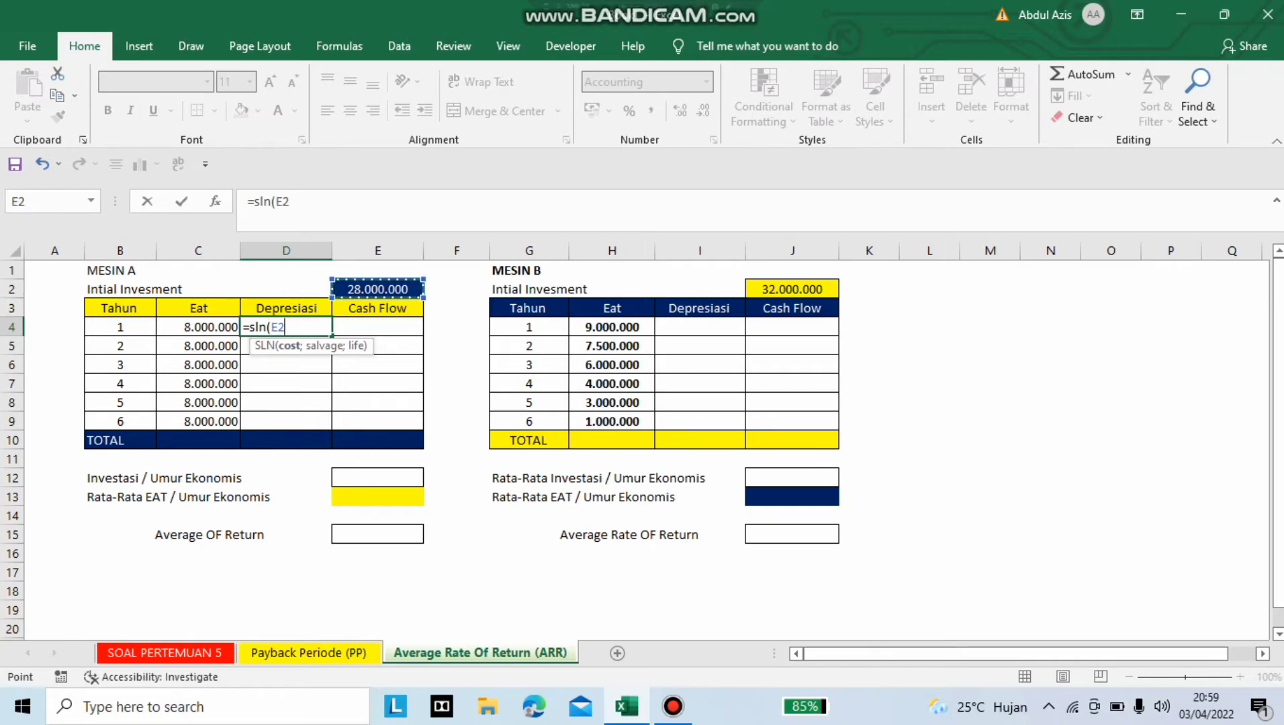
pyautogui.click(271, 327)
pyautogui.write('$')
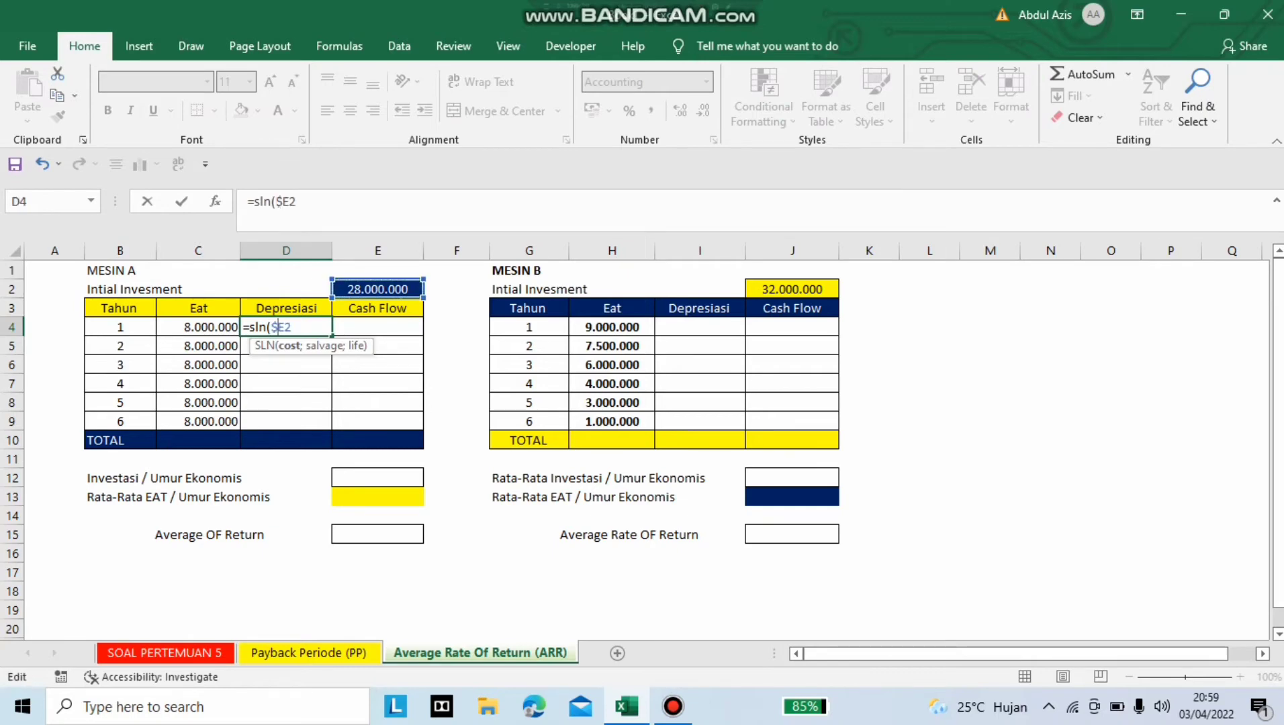
pyautogui.click(284, 327)
pyautogui.write('$2;')
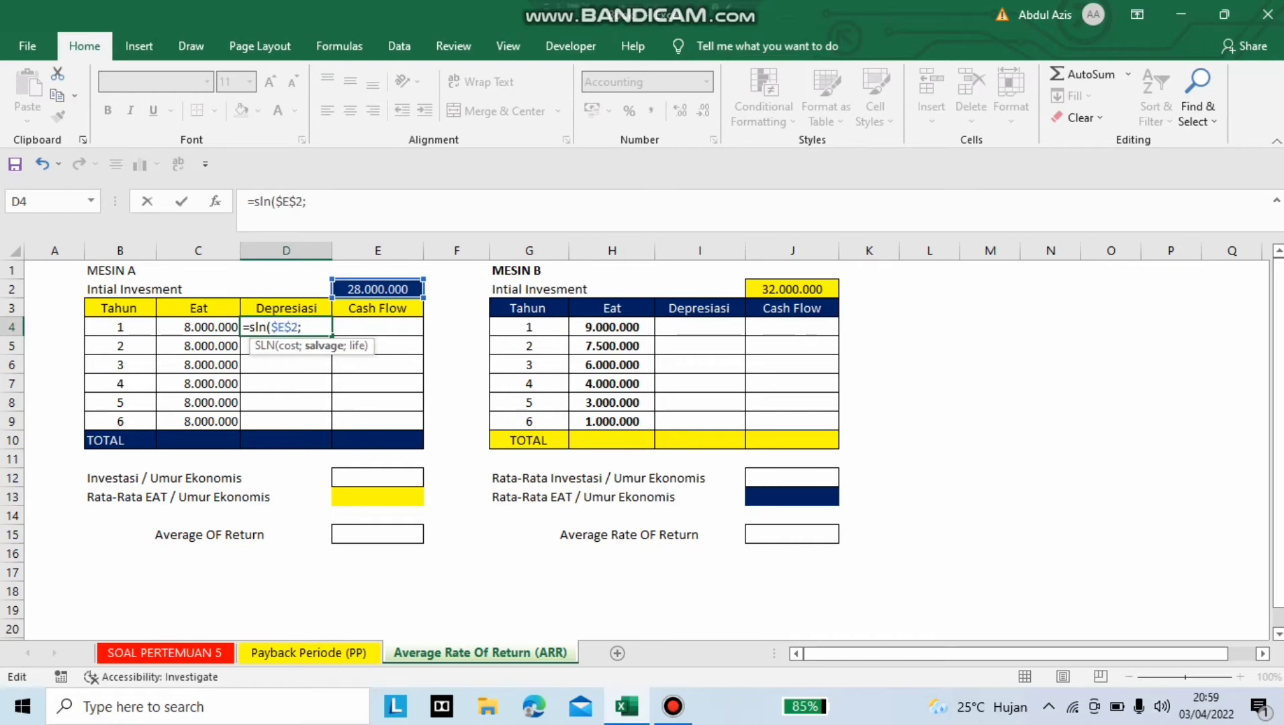
pyautogui.write('0;')
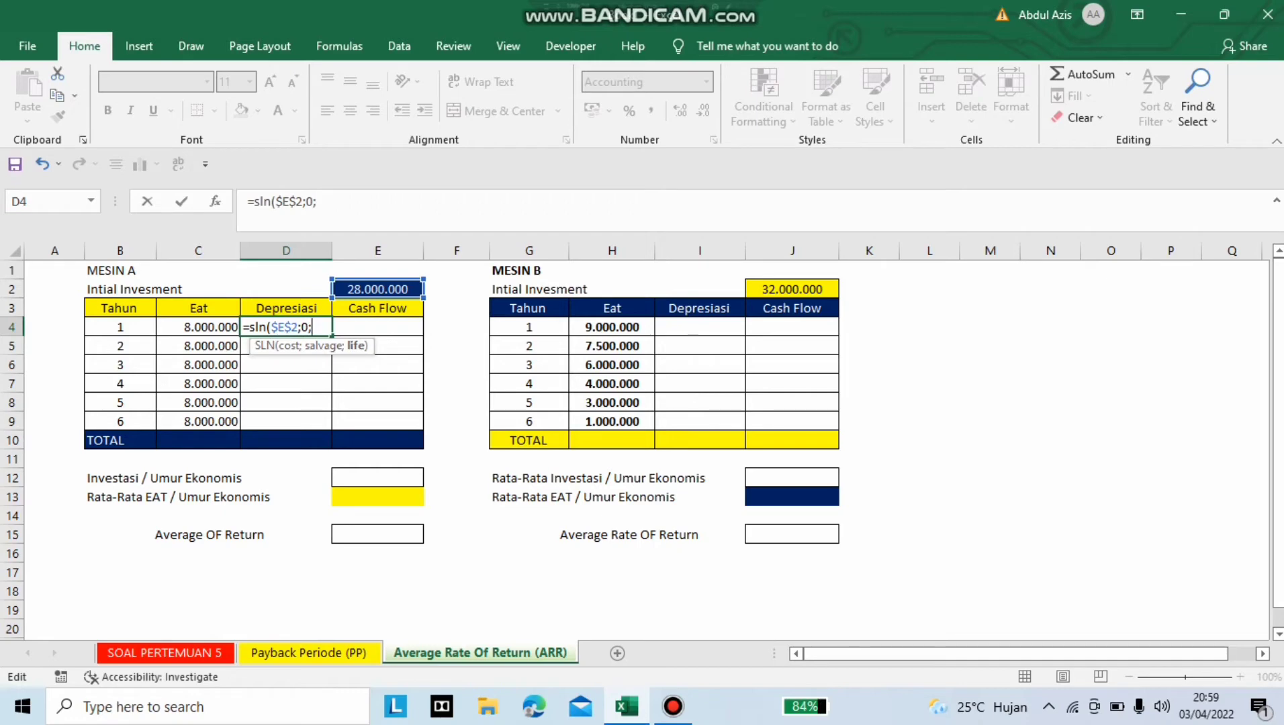
pyautogui.write('6)')
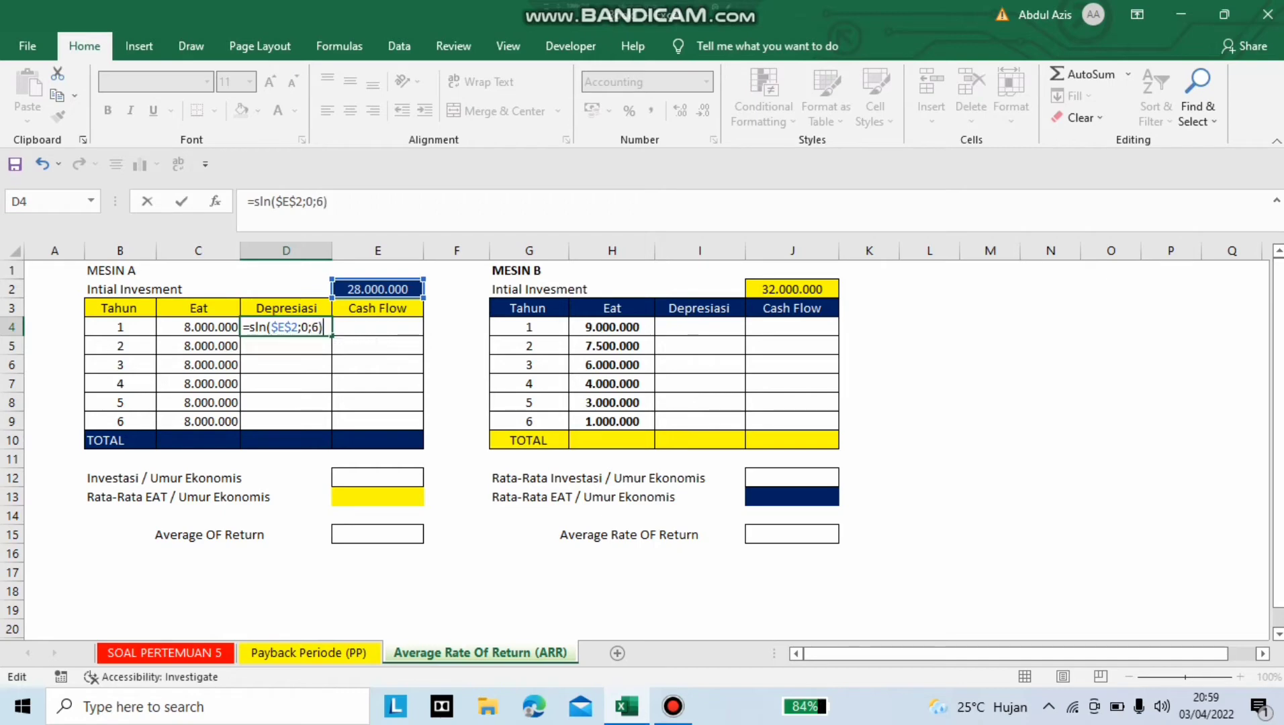
pyautogui.press('Return')
# Step: Apply the comma number style to D4 and fill it down to D9 for Mesin A's Depreciasi
pyautogui.click(286, 326)
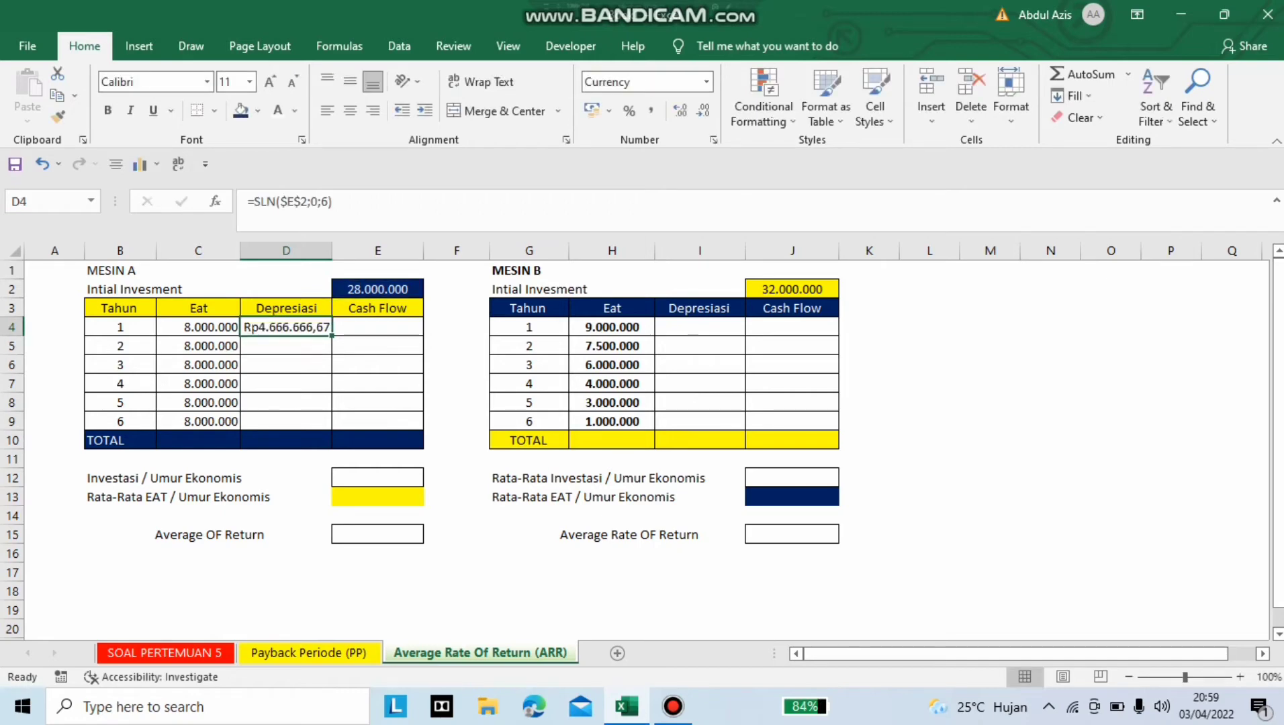
pyautogui.click(651, 110)
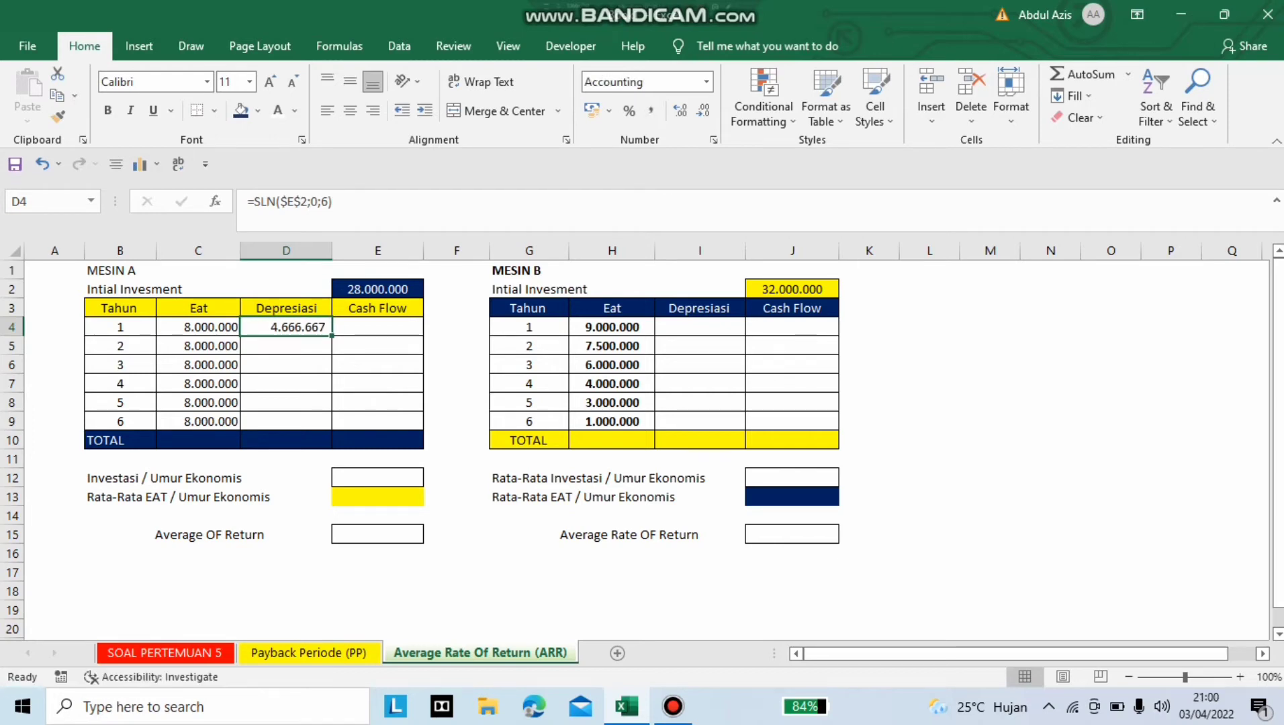
pyautogui.moveTo(332, 335); pyautogui.dragTo(331, 430)
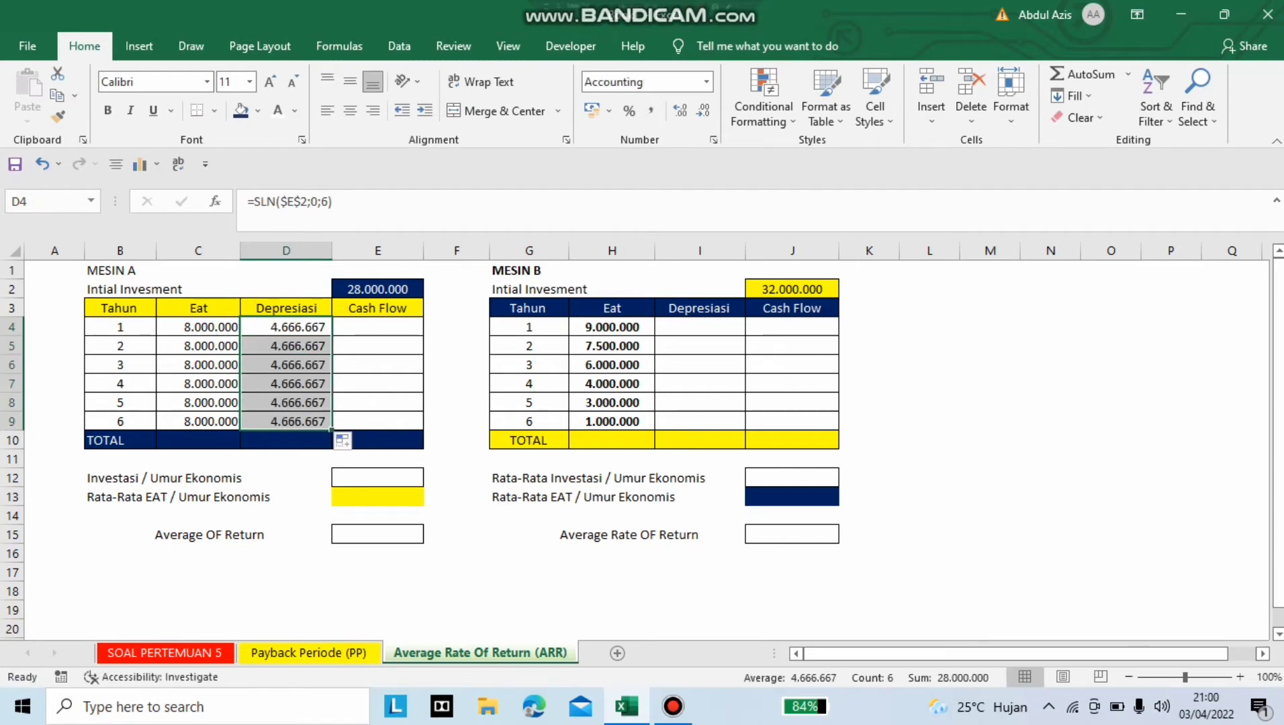
# Step: Calculate Mesin A's Cash Flow in E4 as =C4+D4 and fill it down to E9
pyautogui.click(377, 327)
pyautogui.write('=')
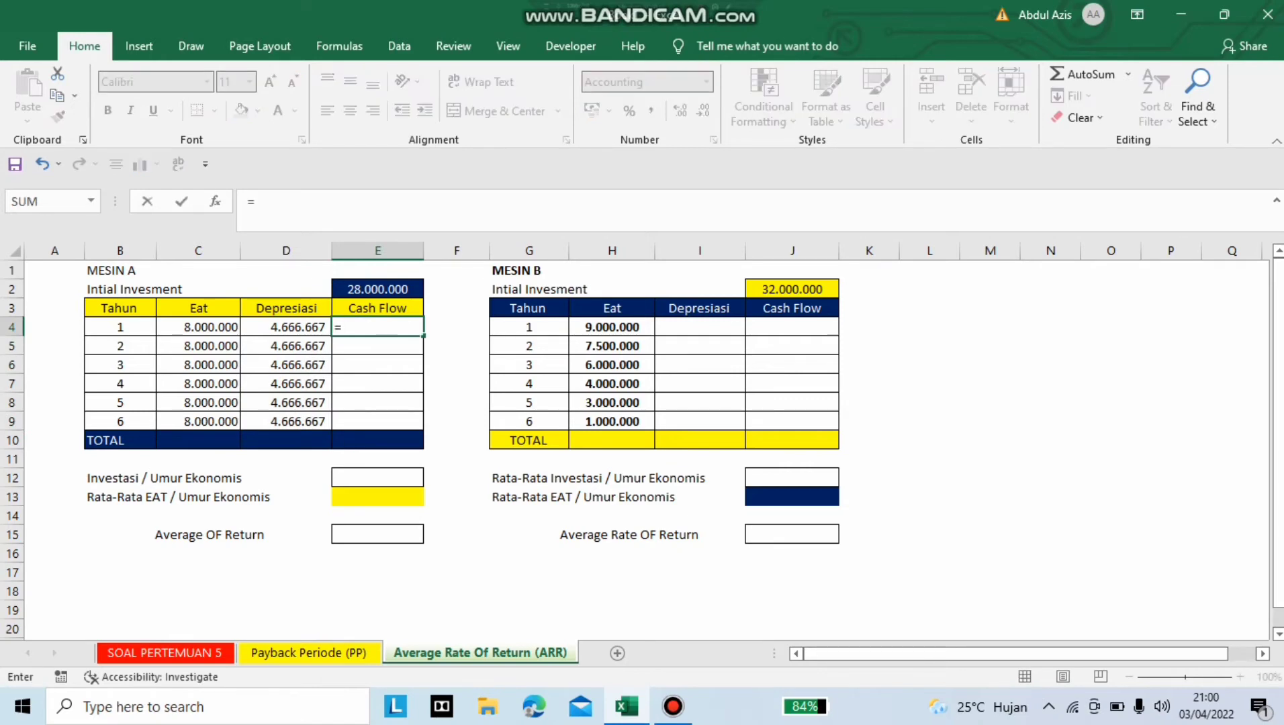
pyautogui.click(198, 327)
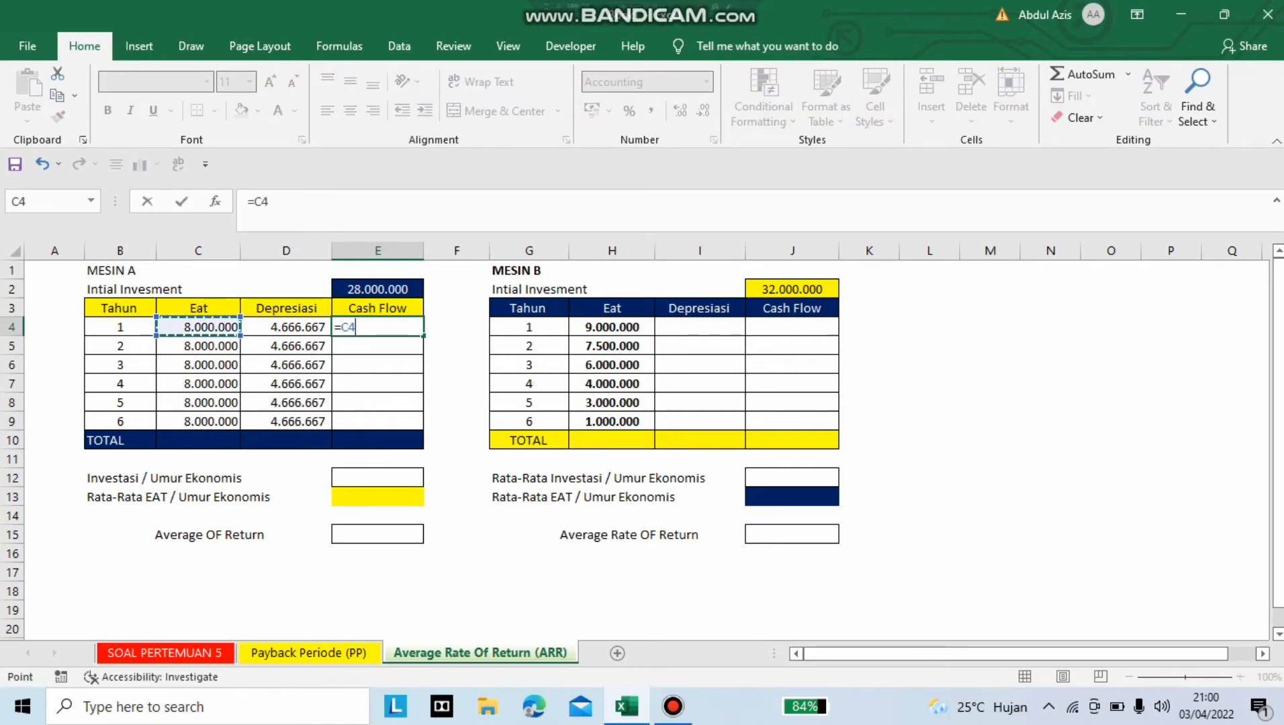
pyautogui.write('+')
pyautogui.click(286, 327)
pyautogui.press('Return')
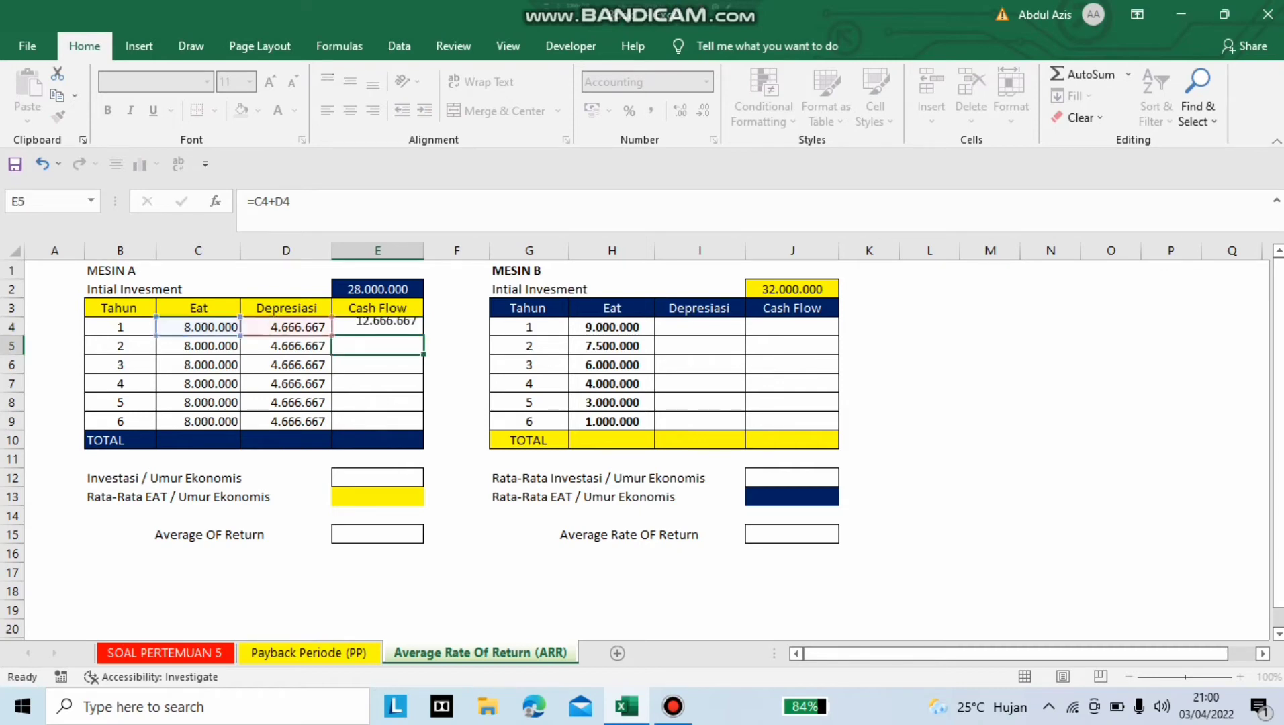
pyautogui.click(378, 326)
pyautogui.moveTo(424, 336); pyautogui.dragTo(409, 429)
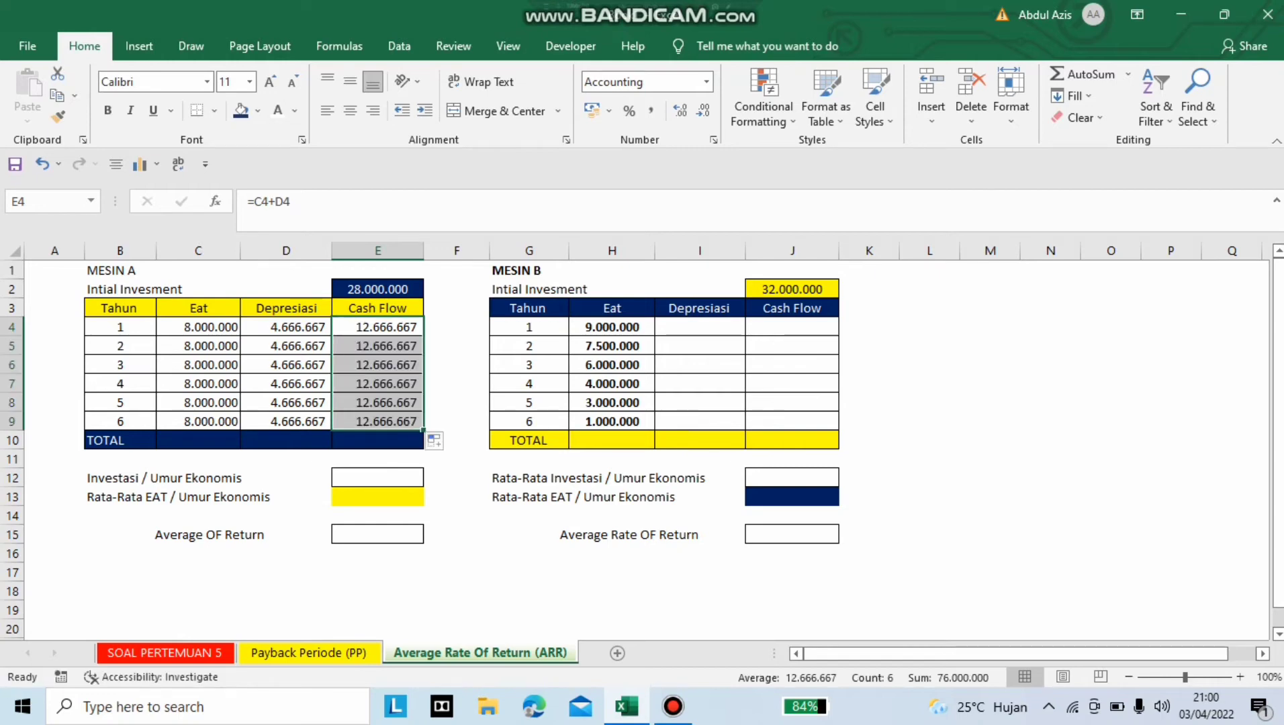
# Step: Sum Mesin A's Eat, Depresiasi and Cash Flow columns in the TOTAL row, C10 to E10
pyautogui.moveTo(195, 440); pyautogui.dragTo(379, 441)
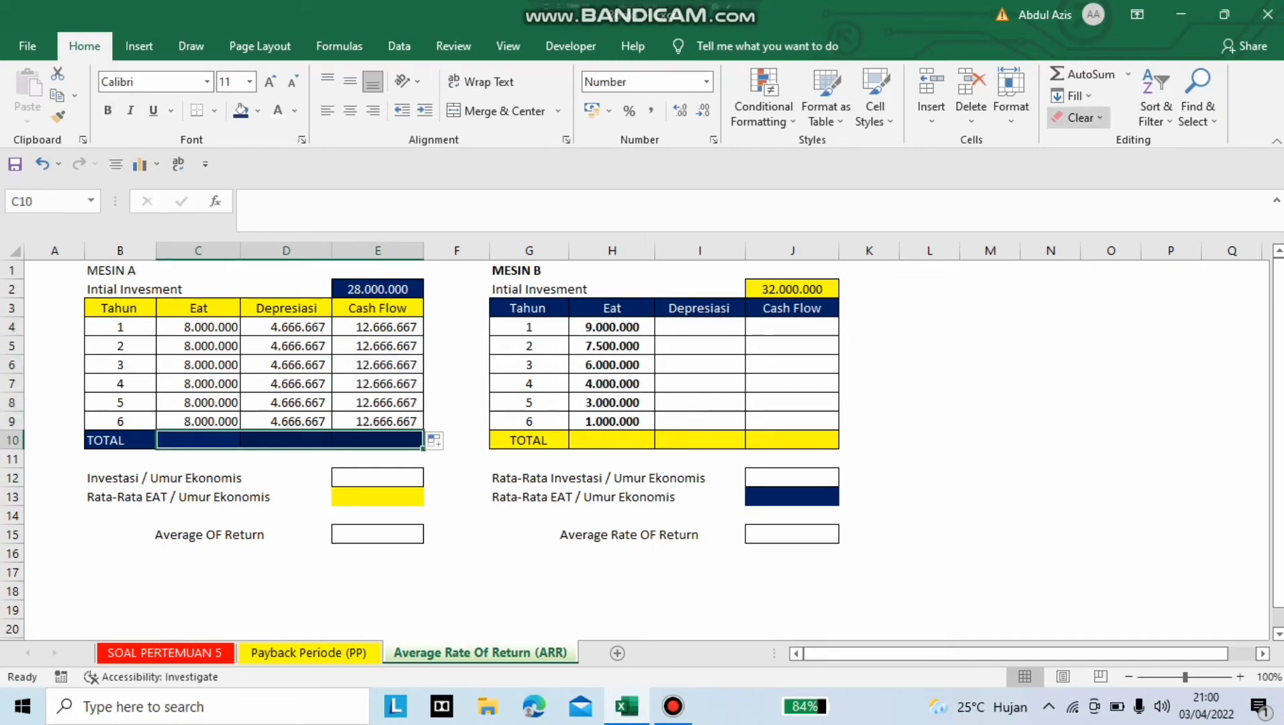
pyautogui.click(1128, 73)
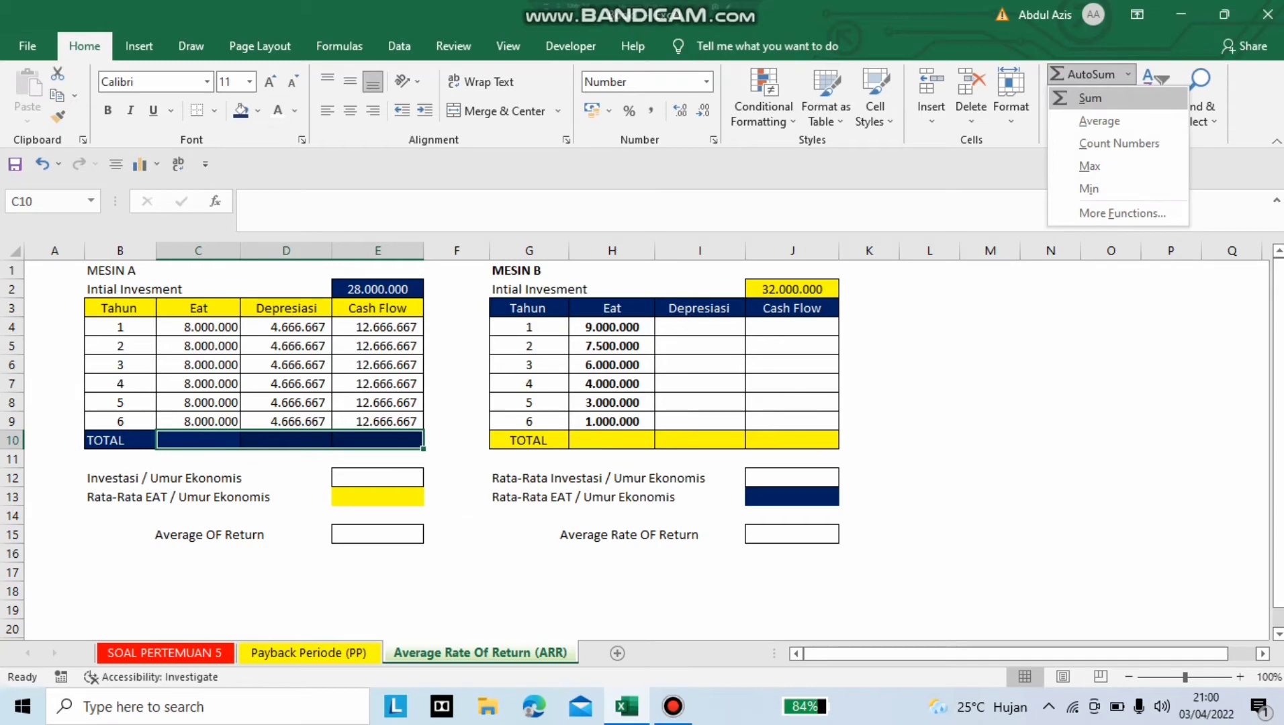
pyautogui.click(1088, 98)
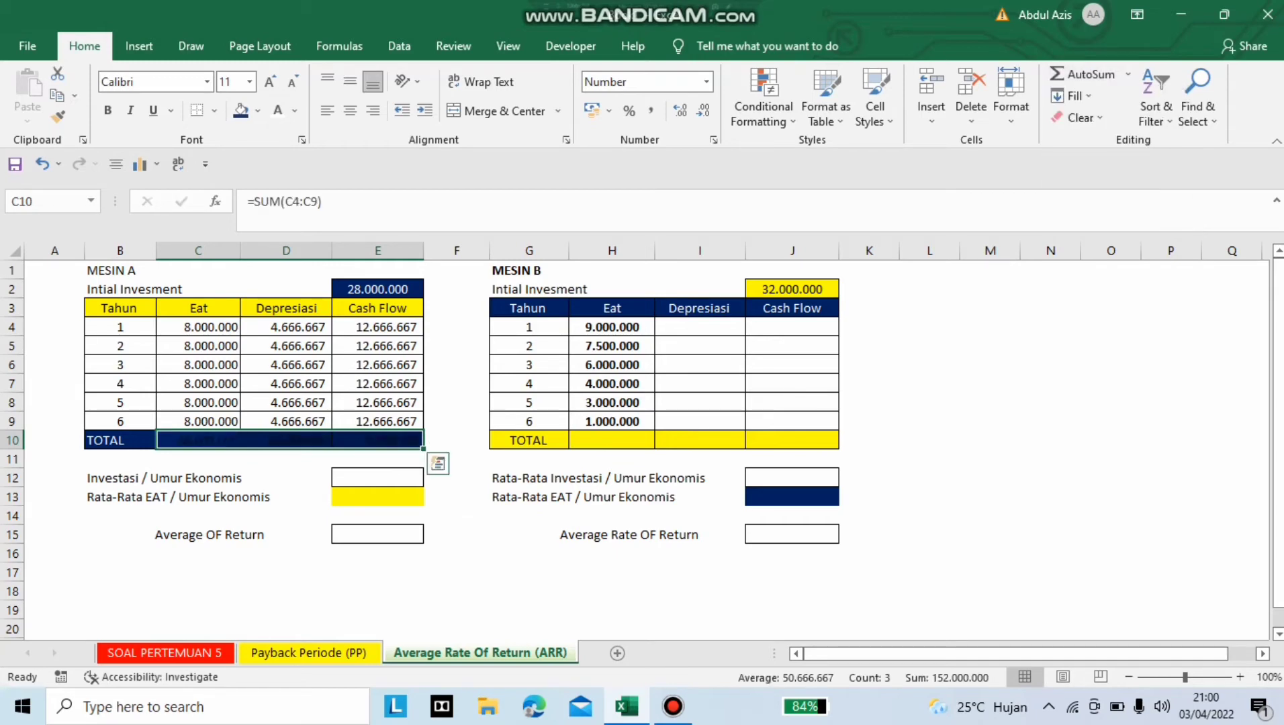
# Step: Calculate Mesin B's first-year depreciation in I4 with =SYD($J$2;5000000;6;G4) and apply the comma number style
pyautogui.click(699, 327)
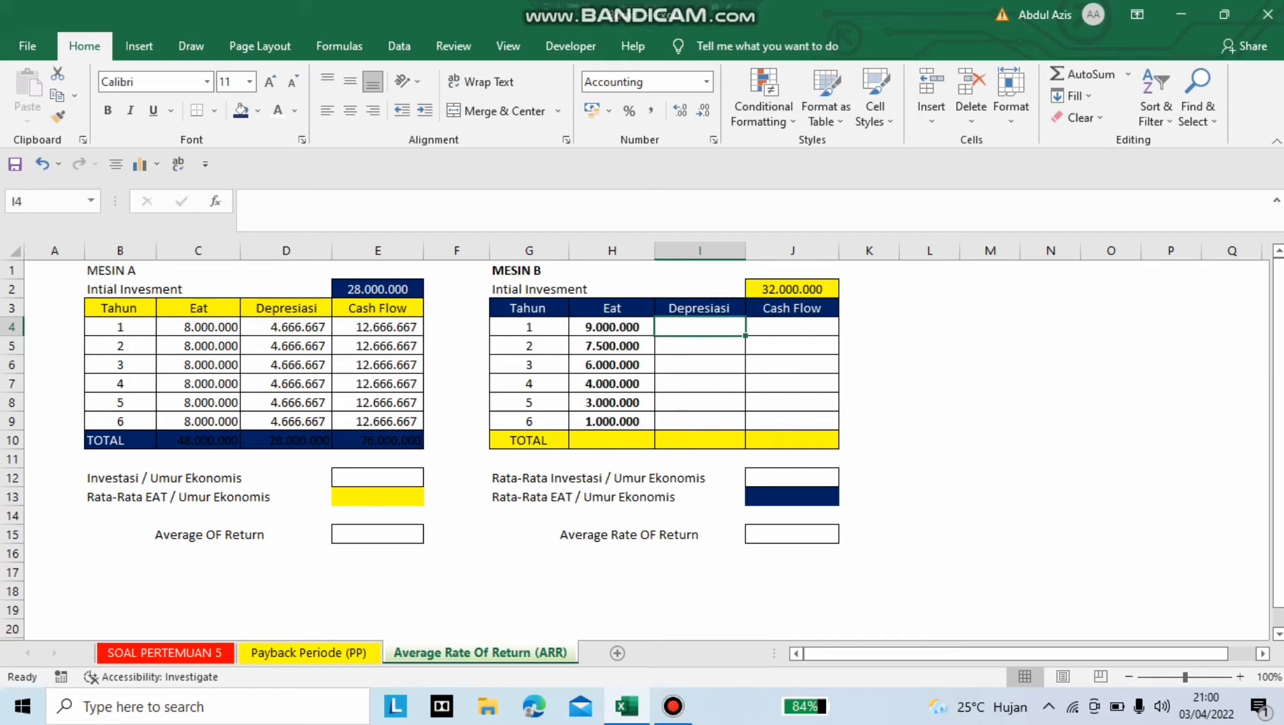
pyautogui.write('=')
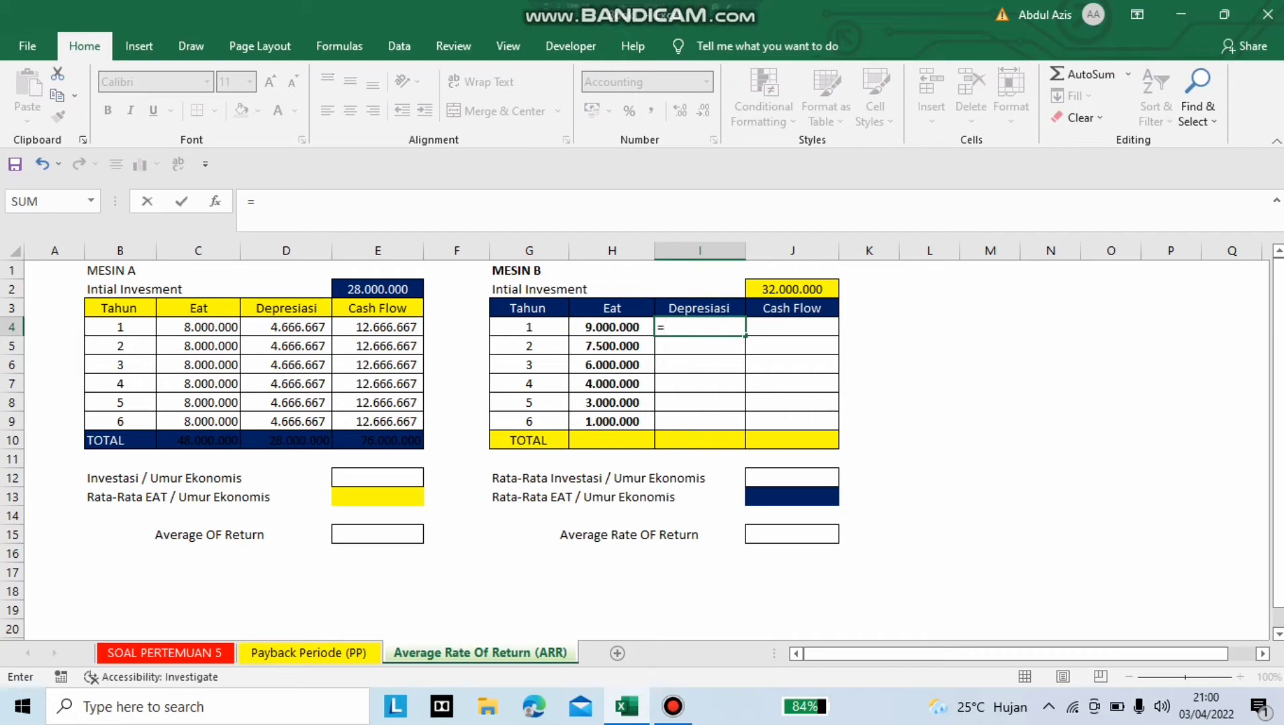
pyautogui.write('syd')
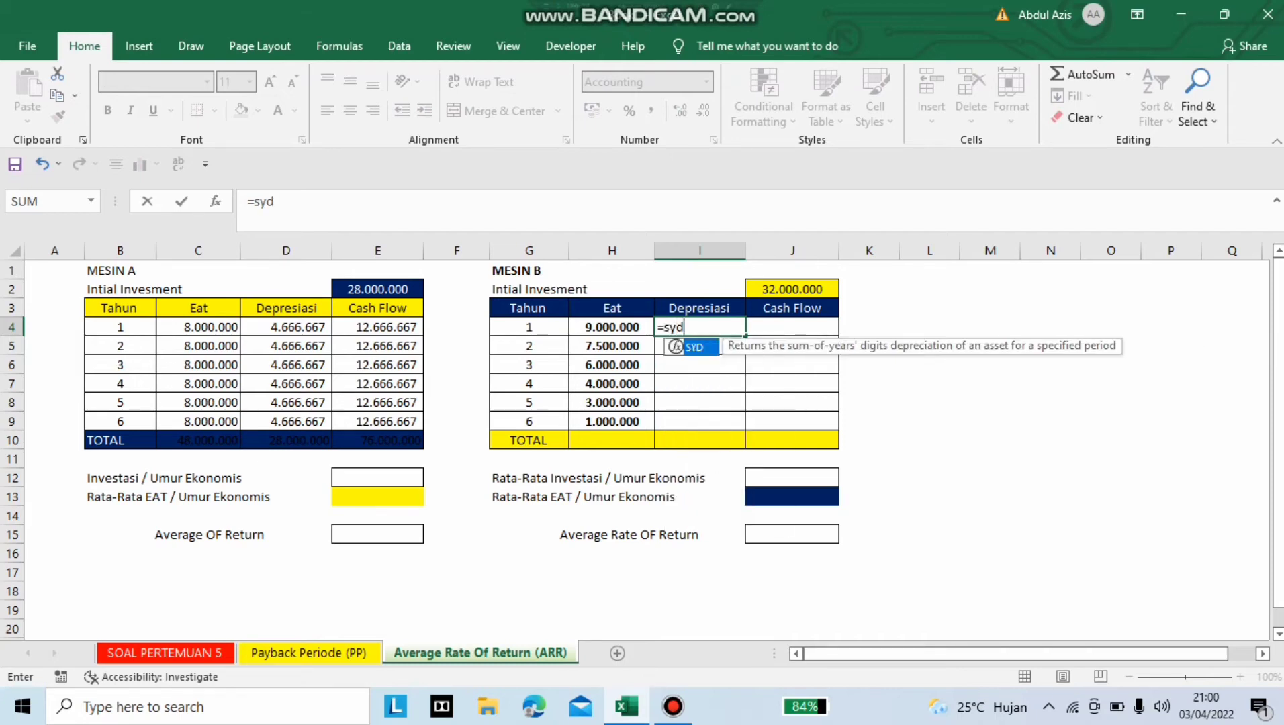
pyautogui.write('(')
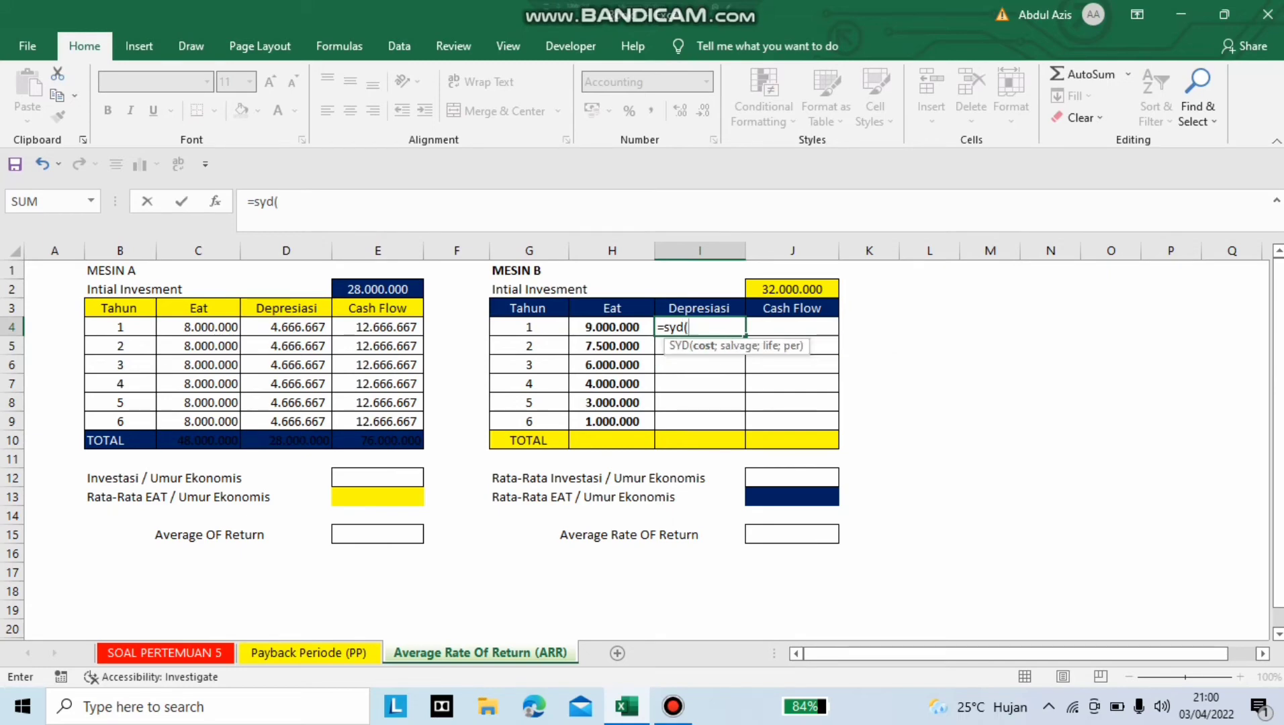
pyautogui.click(792, 288)
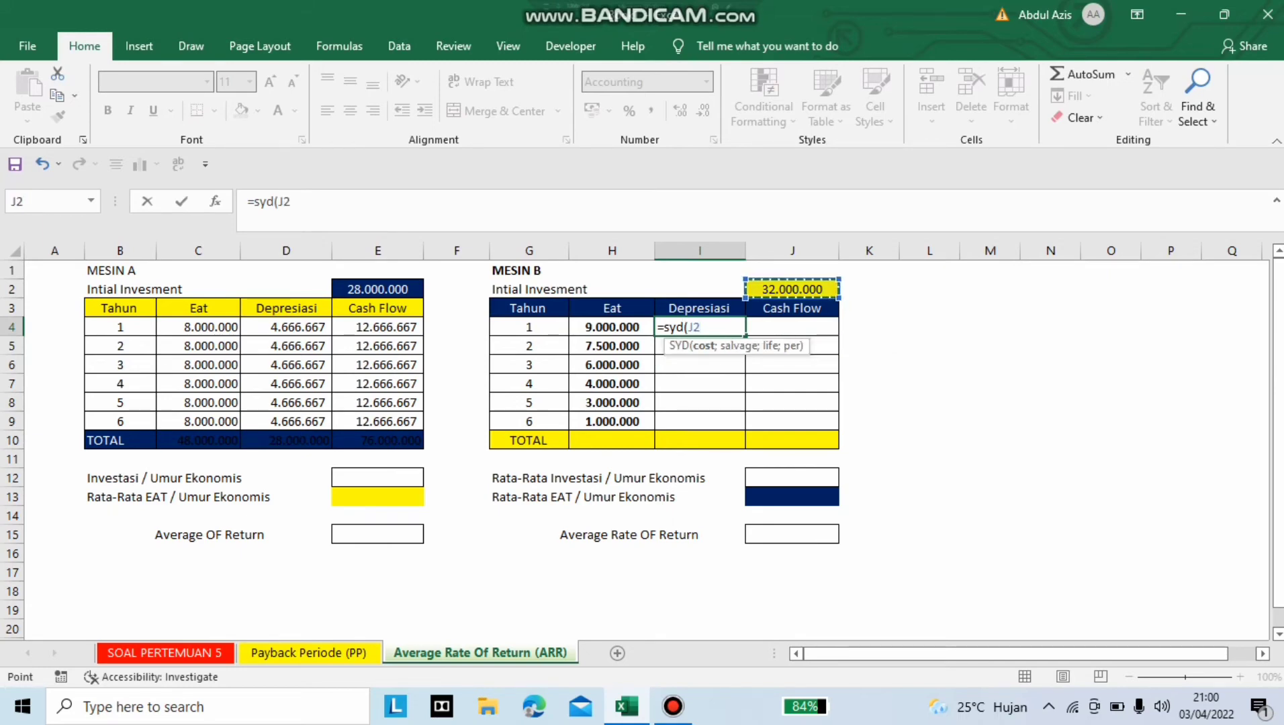
pyautogui.write('$')
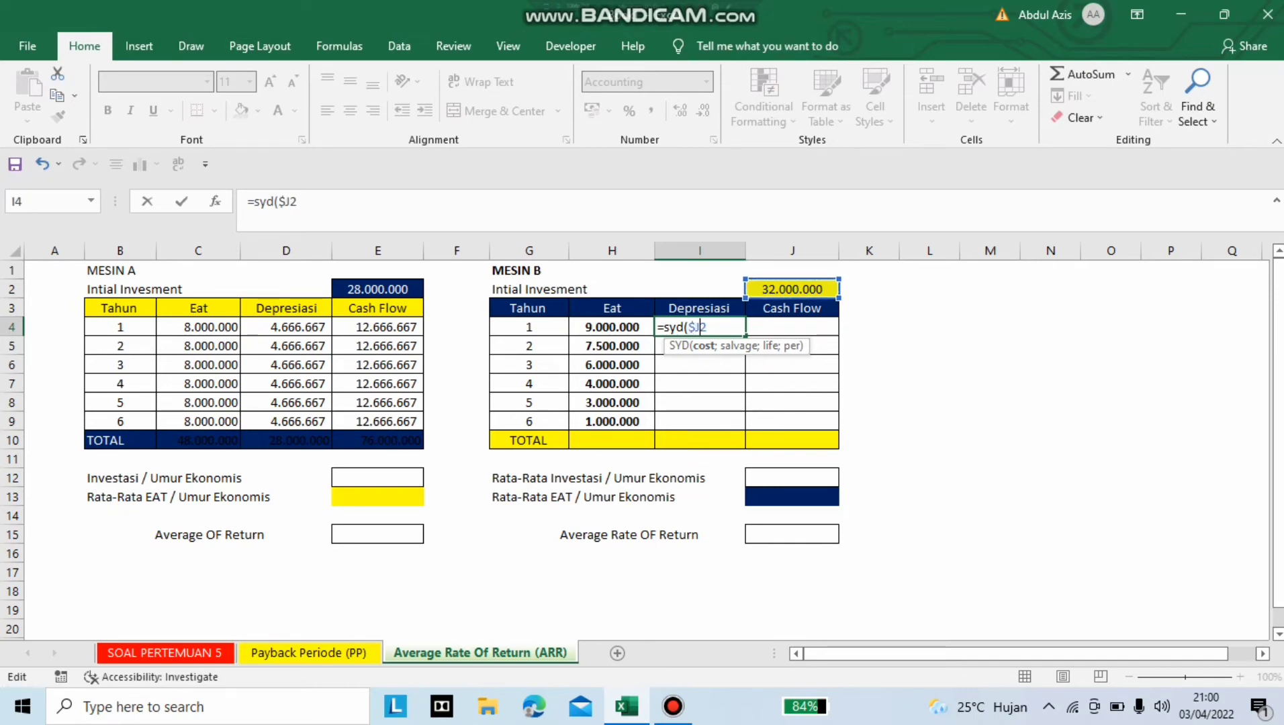
pyautogui.press('Right')
pyautogui.write('$2;')
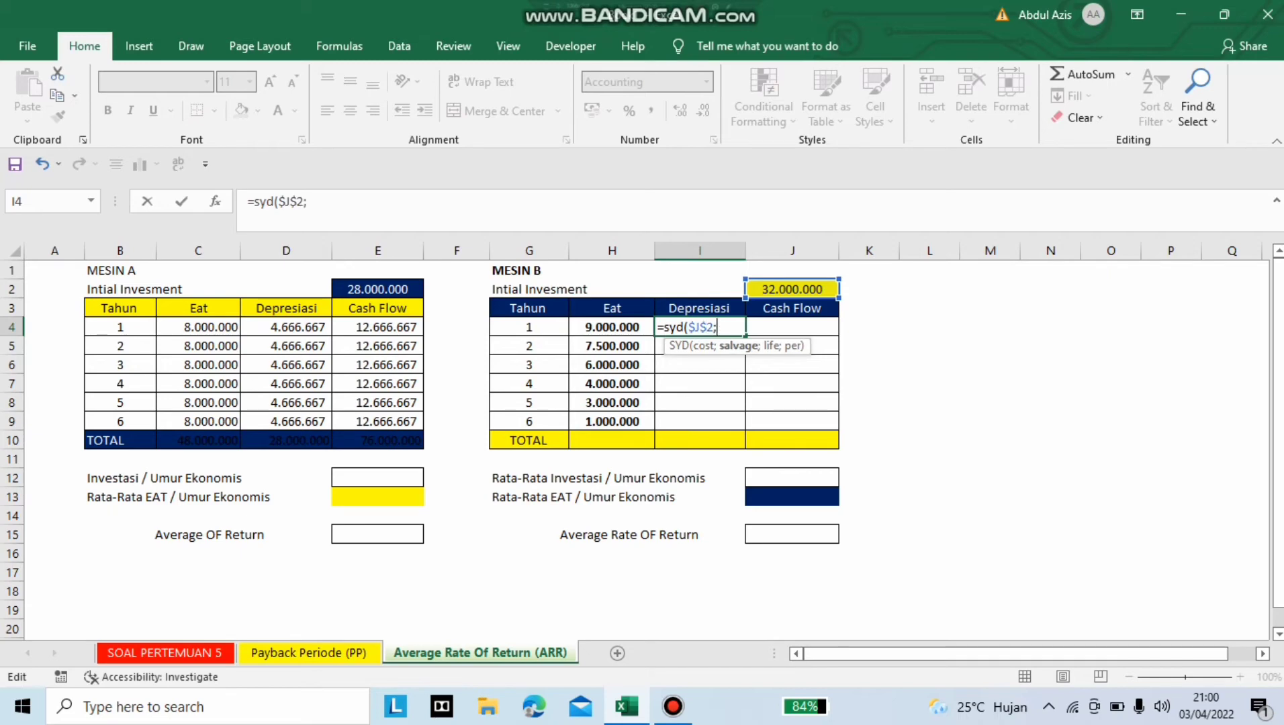
pyautogui.write('5e')
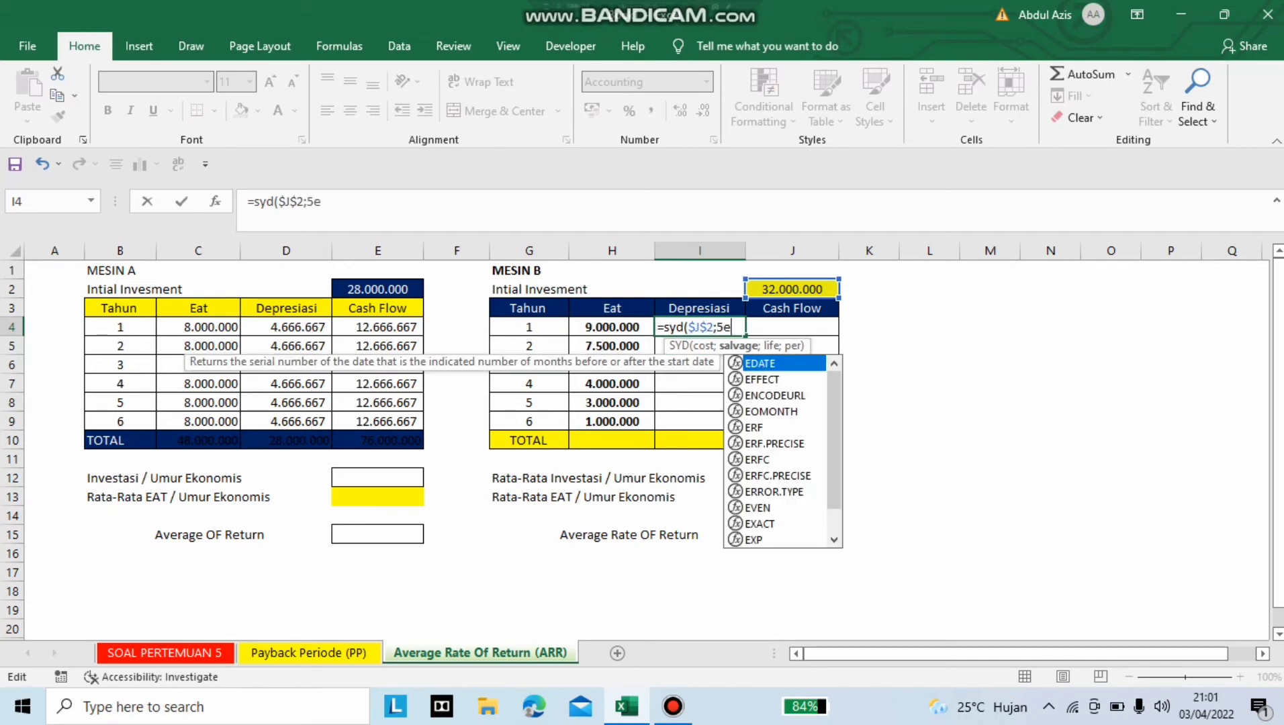
pyautogui.write('6;')
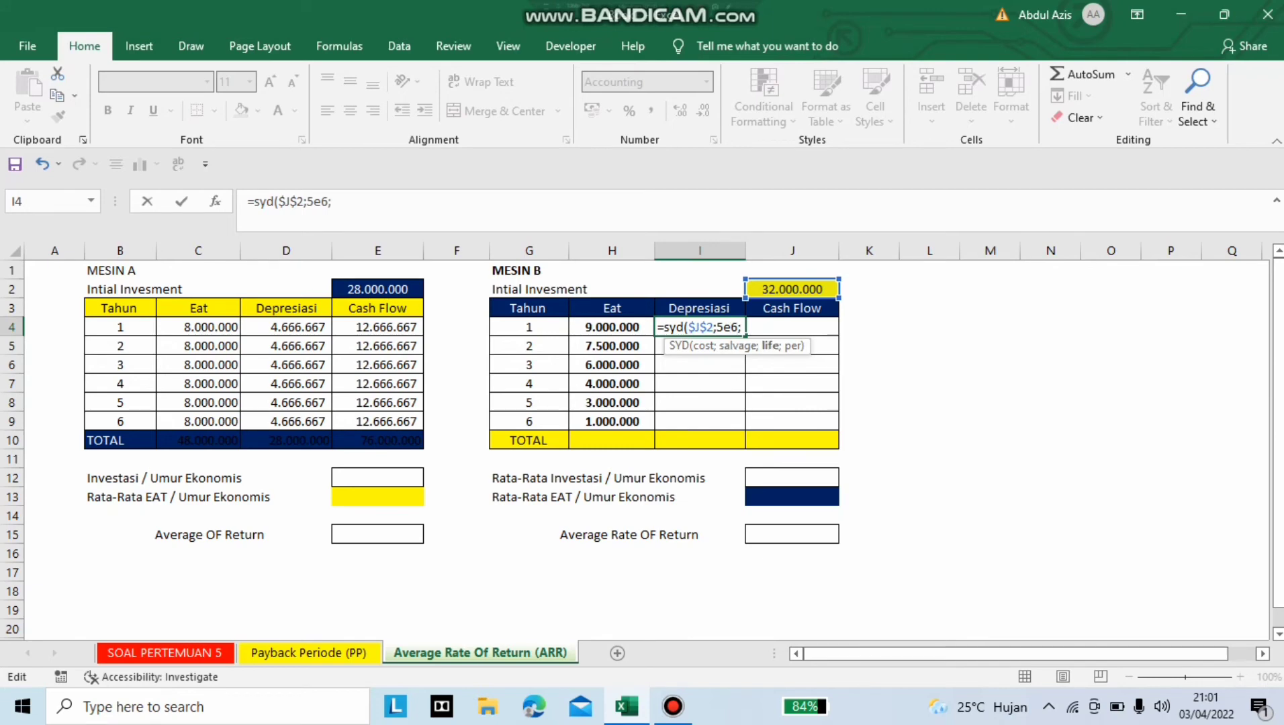
pyautogui.write('6G4')
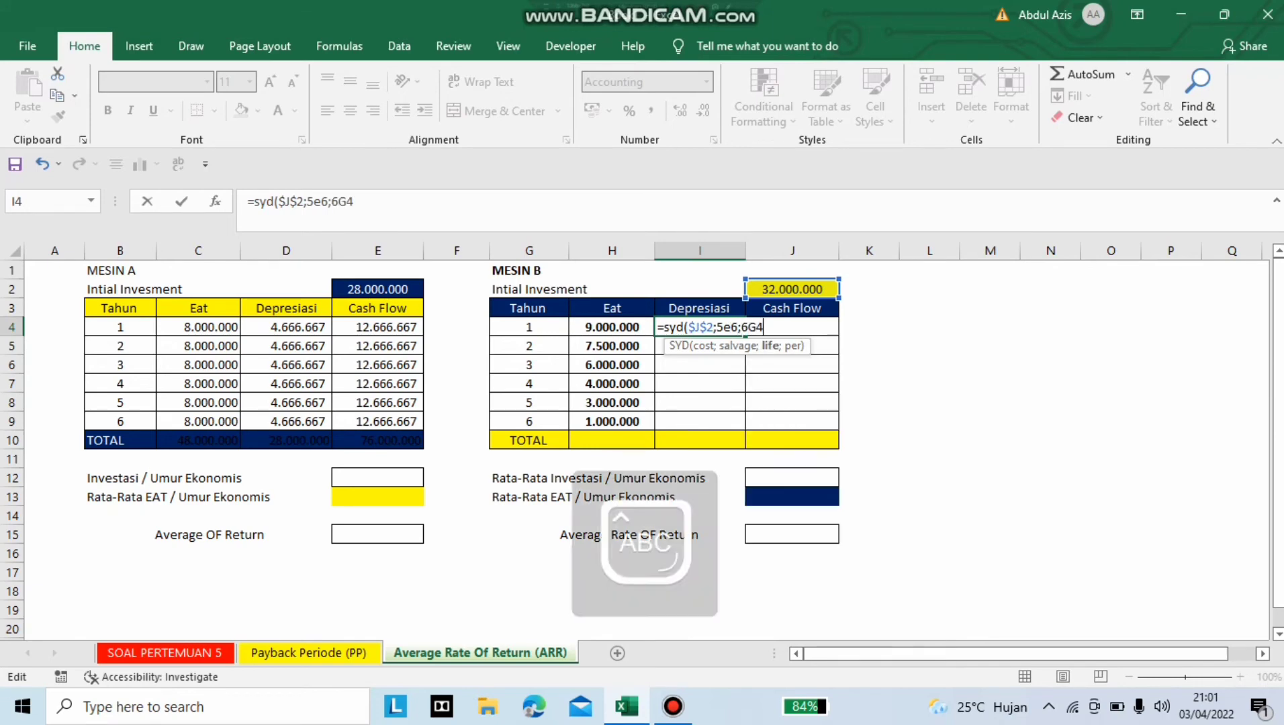
pyautogui.press('capslock')
pyautogui.press('BackSpace')
pyautogui.press('BackSpace')
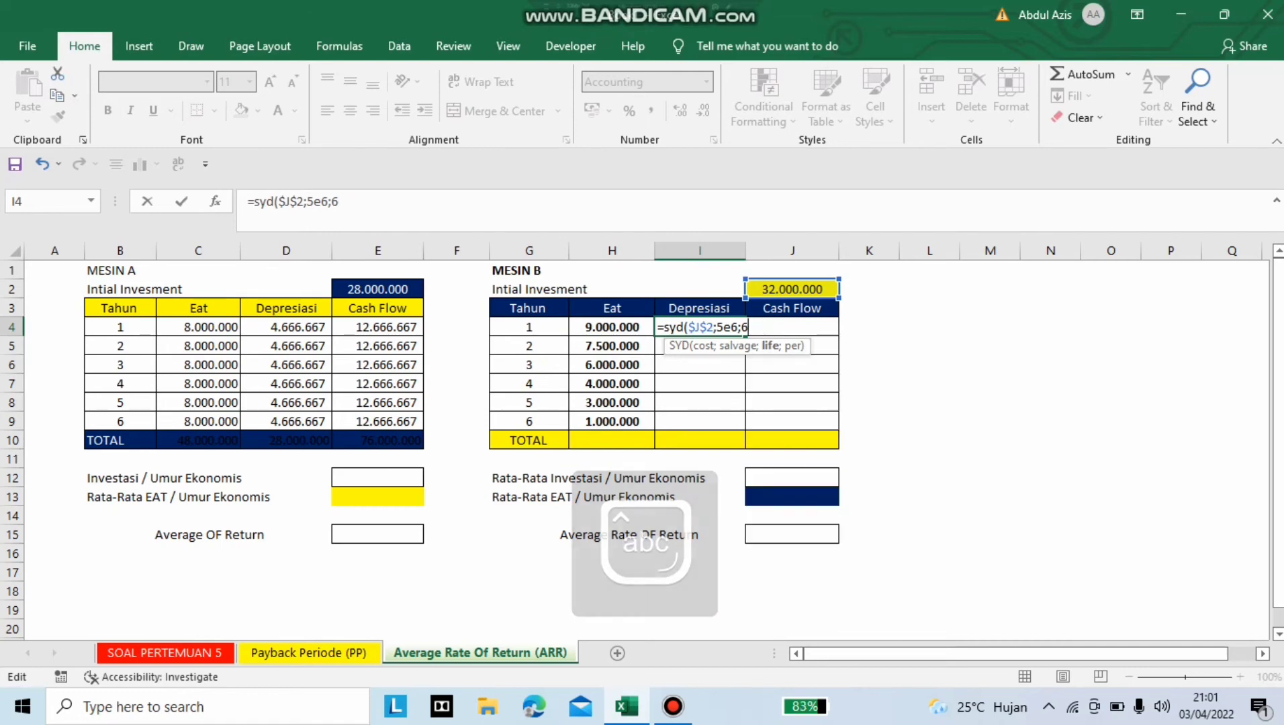
pyautogui.write(';')
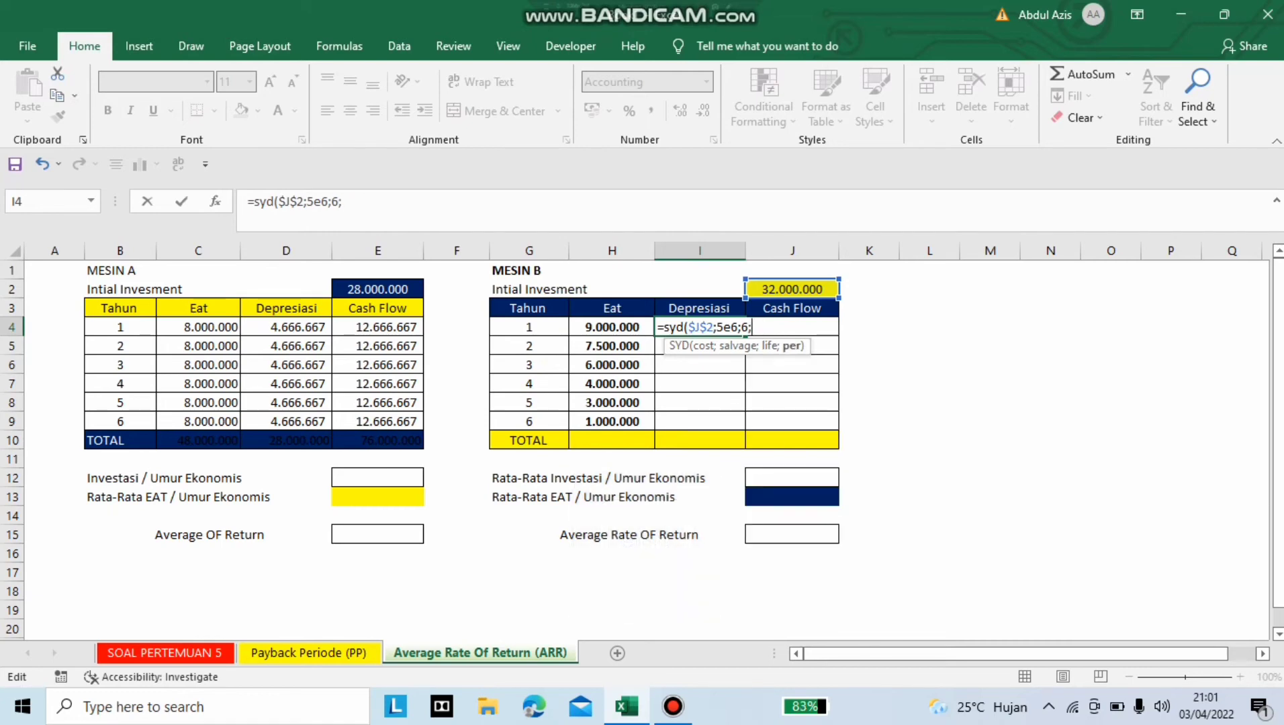
pyautogui.press('capslock')
pyautogui.write('G')
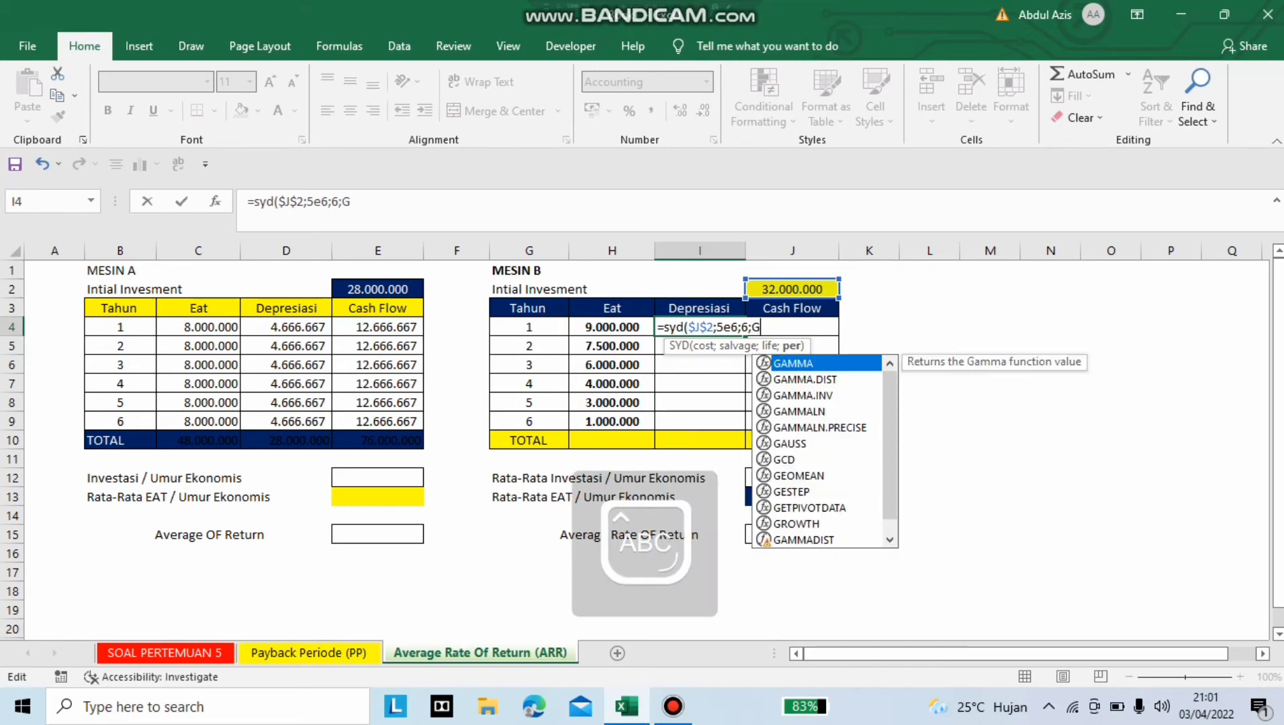
pyautogui.write('4)')
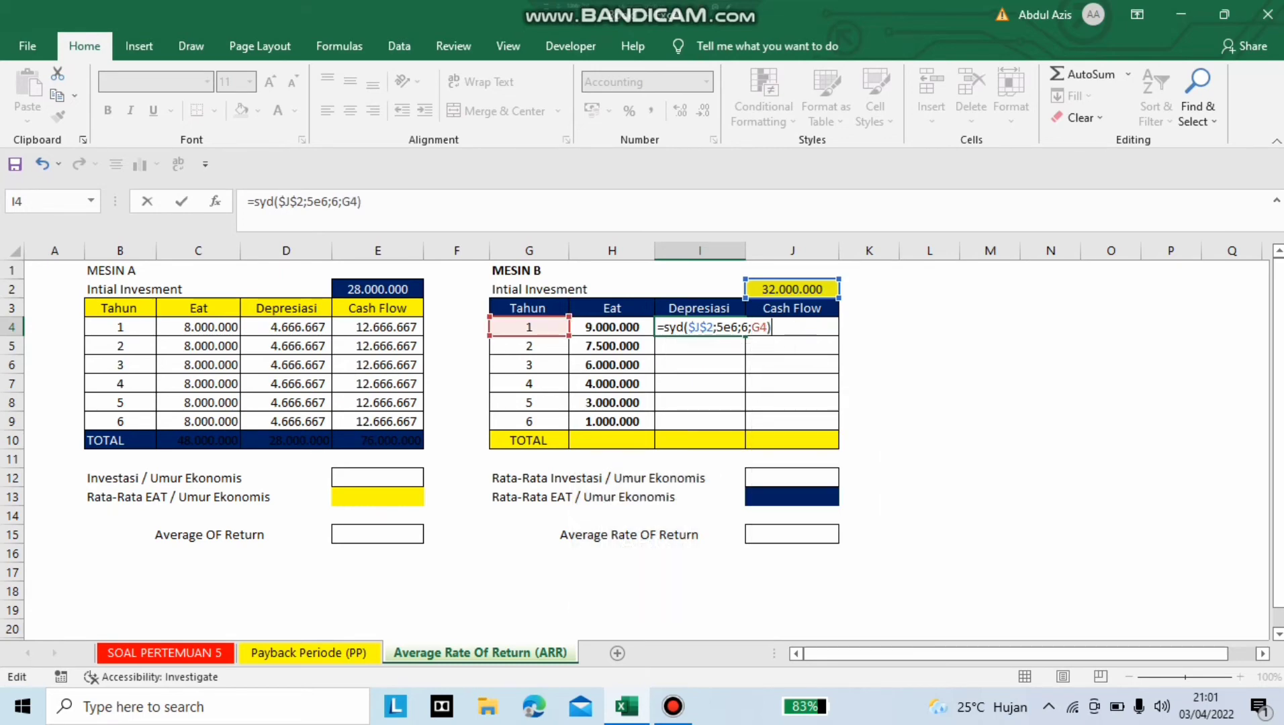
pyautogui.press('Return')
pyautogui.click(699, 327)
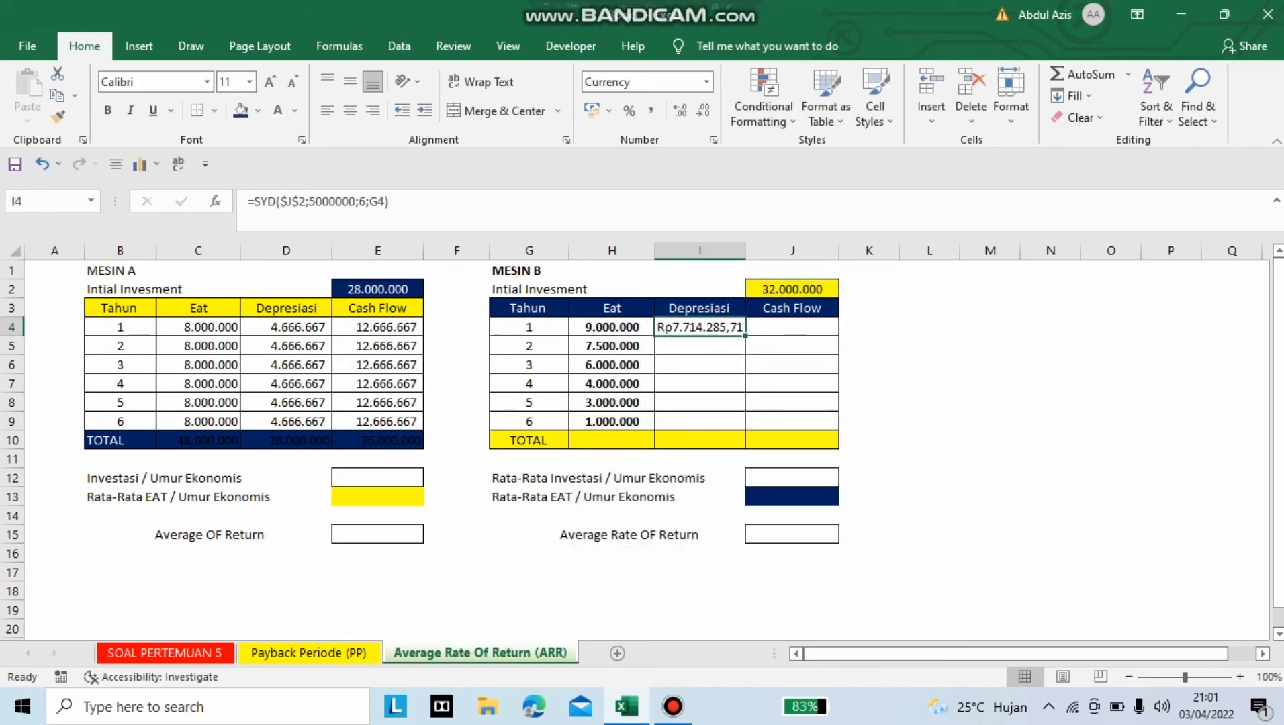
pyautogui.click(650, 110)
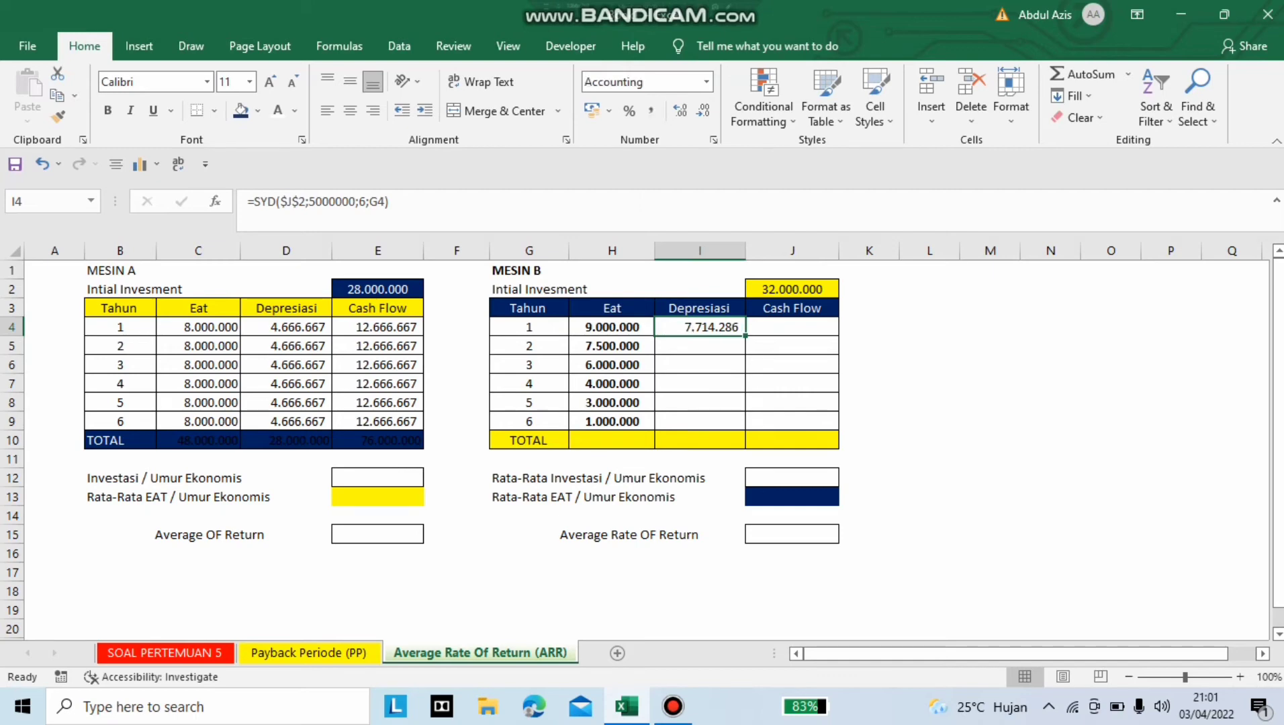
# Step: Fill Mesin B's Depresiasi down to I9, and calculate its Cash Flow as =H4+I4 in J4, filled down to J9
pyautogui.moveTo(745, 335); pyautogui.dragTo(743, 428)
pyautogui.click(791, 327)
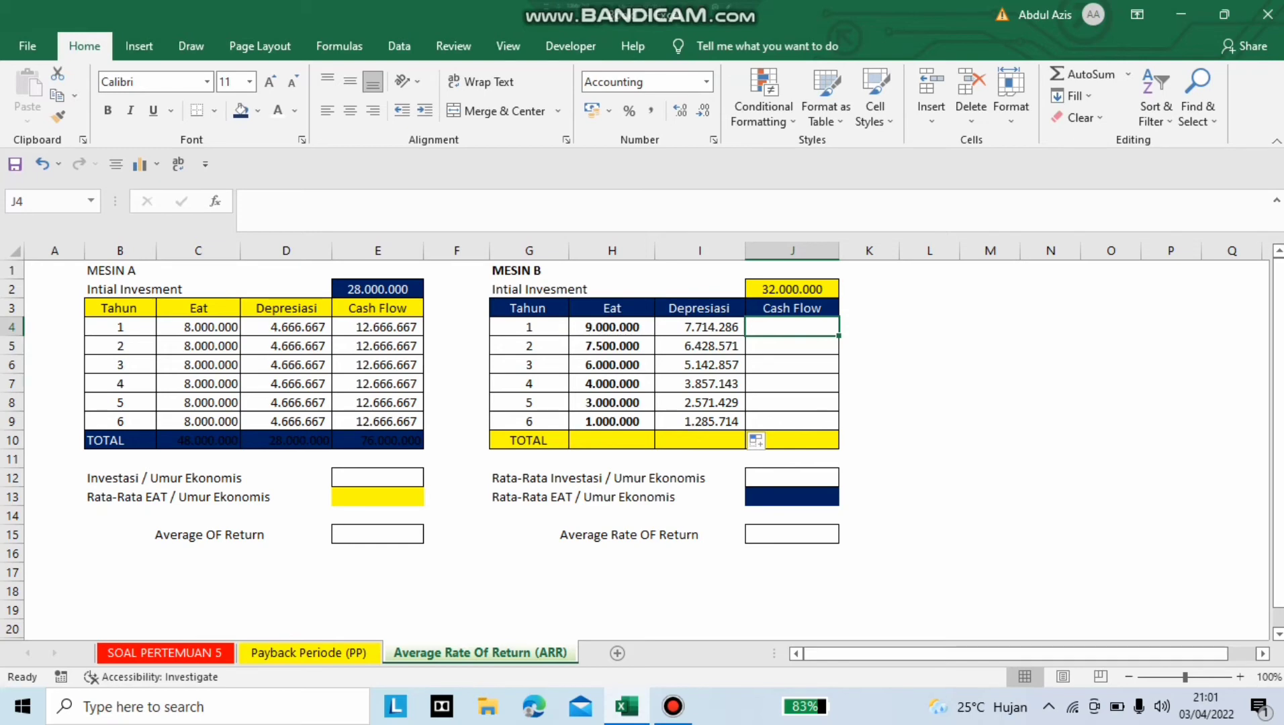
pyautogui.write('=')
pyautogui.click(612, 327)
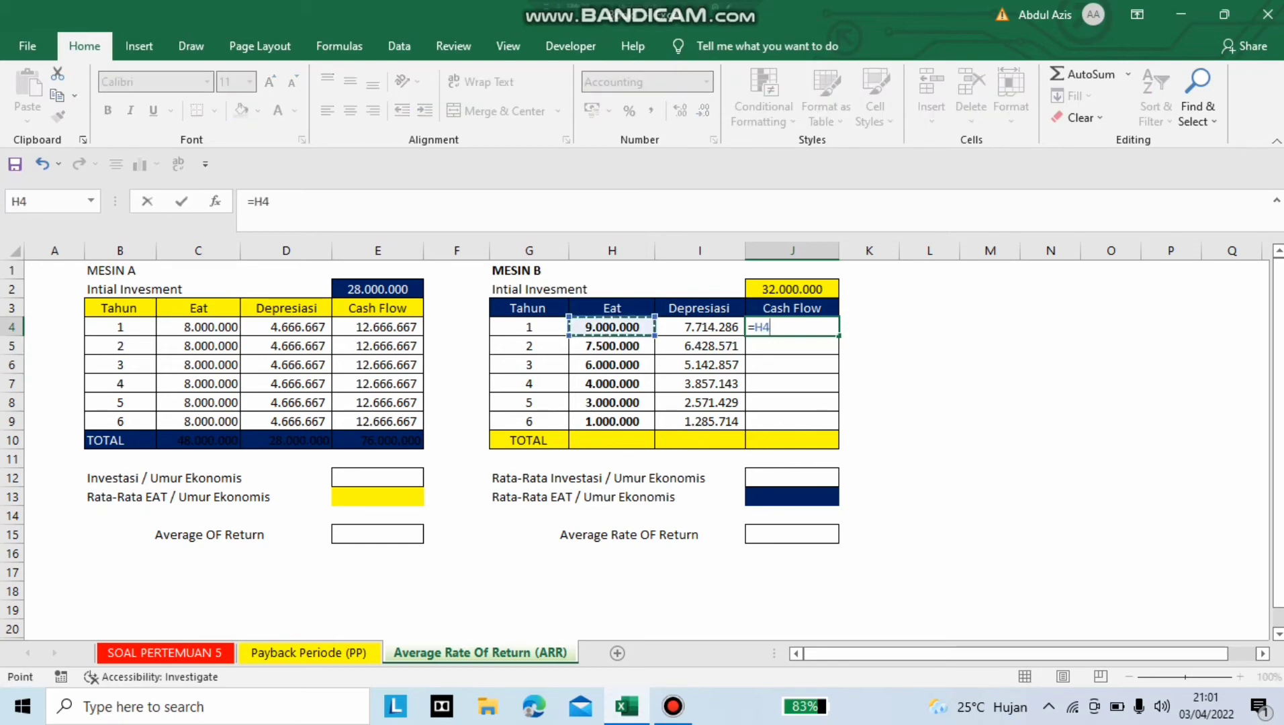
pyautogui.write('+')
pyautogui.click(699, 327)
pyautogui.press('Return')
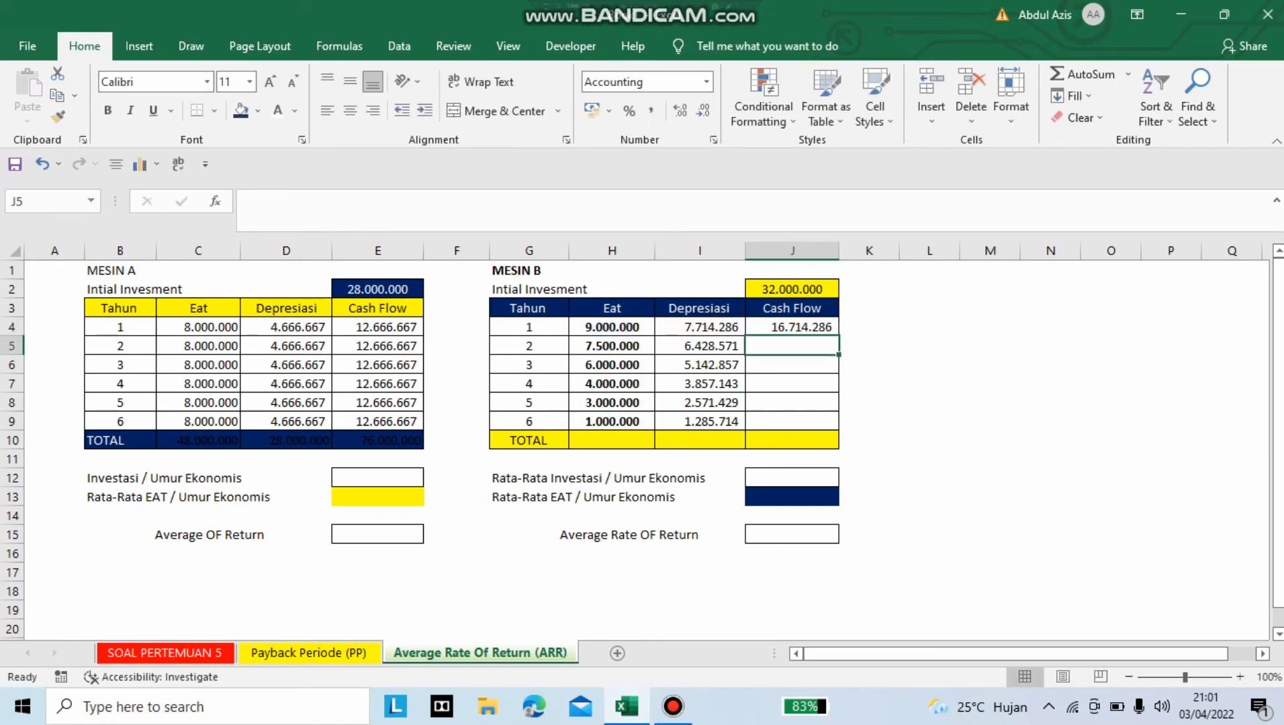
pyautogui.click(792, 327)
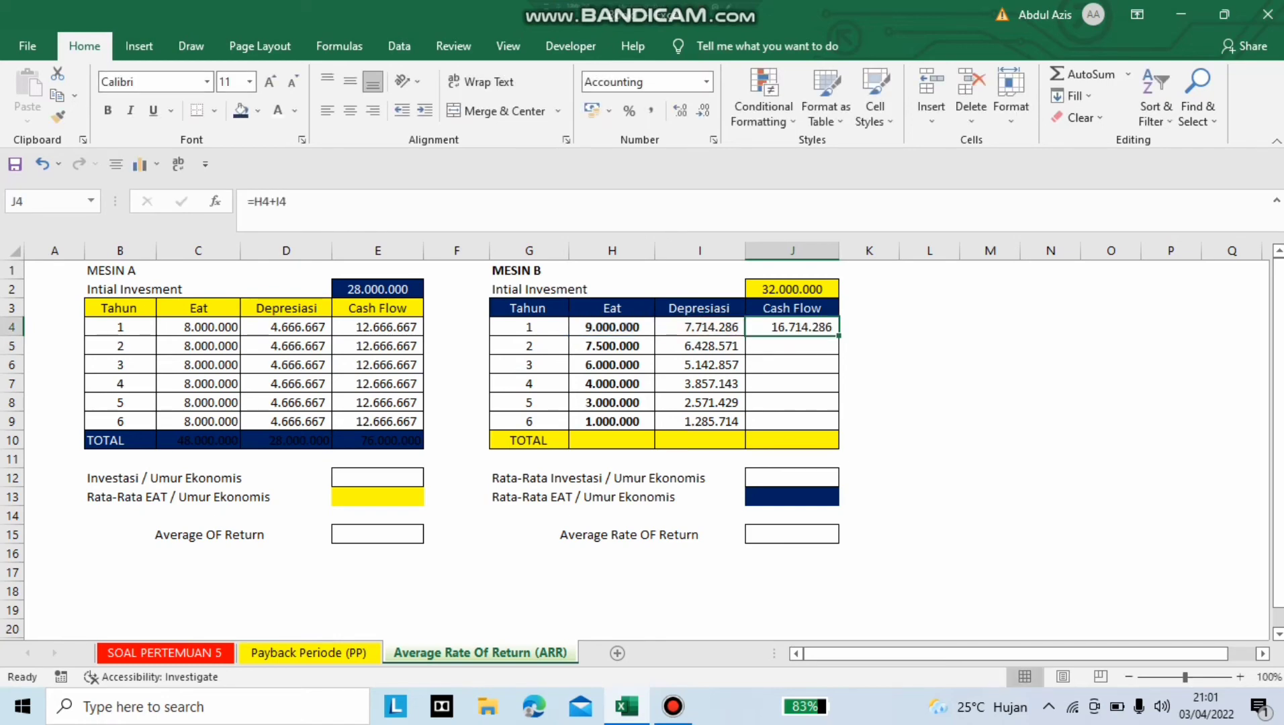
pyautogui.moveTo(838, 335); pyautogui.dragTo(838, 425)
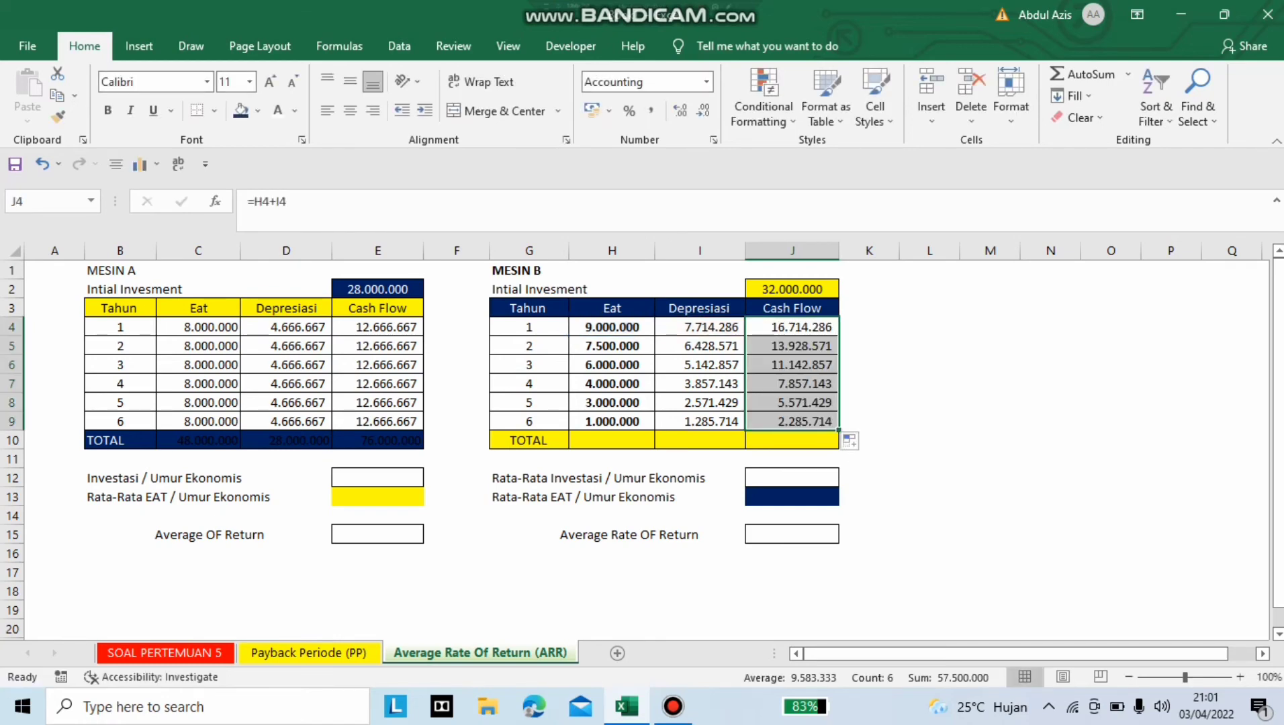
# Step: Sum Mesin B's Eat, Depresiasi and Cash Flow columns in the TOTAL row, H10 to J10
pyautogui.moveTo(611, 440); pyautogui.dragTo(792, 441)
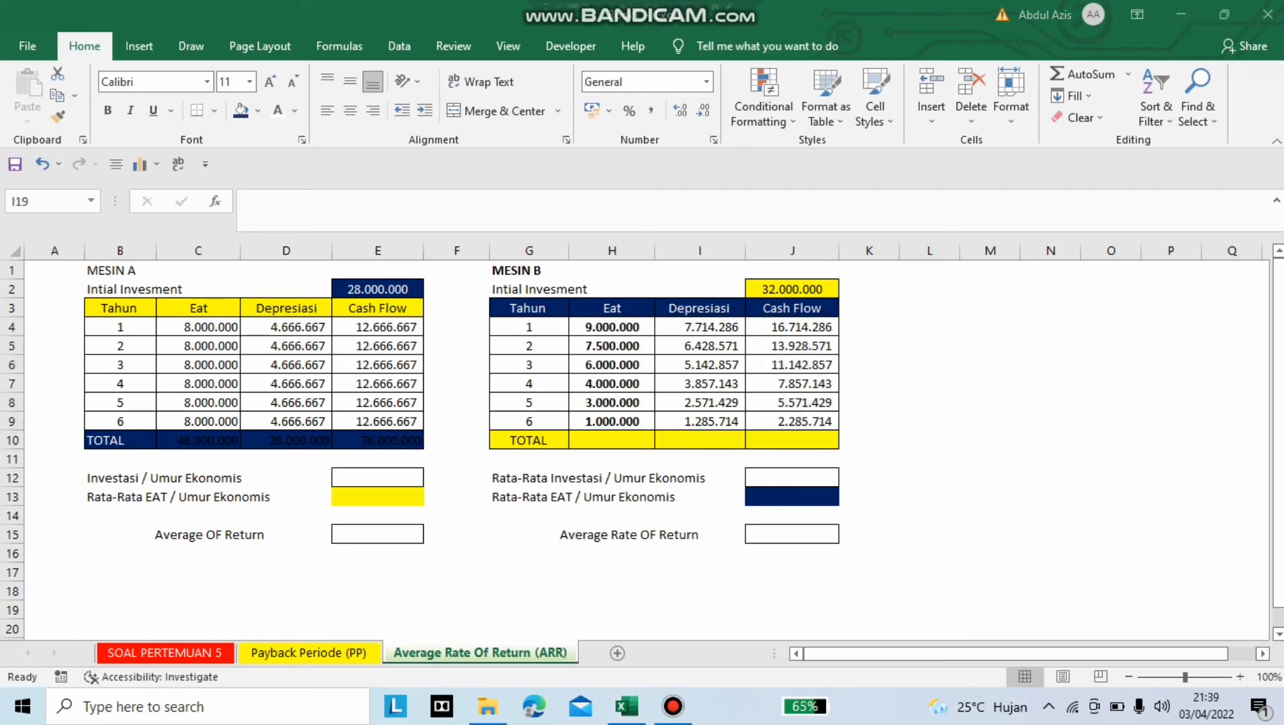
pyautogui.doubleClick(611, 441)
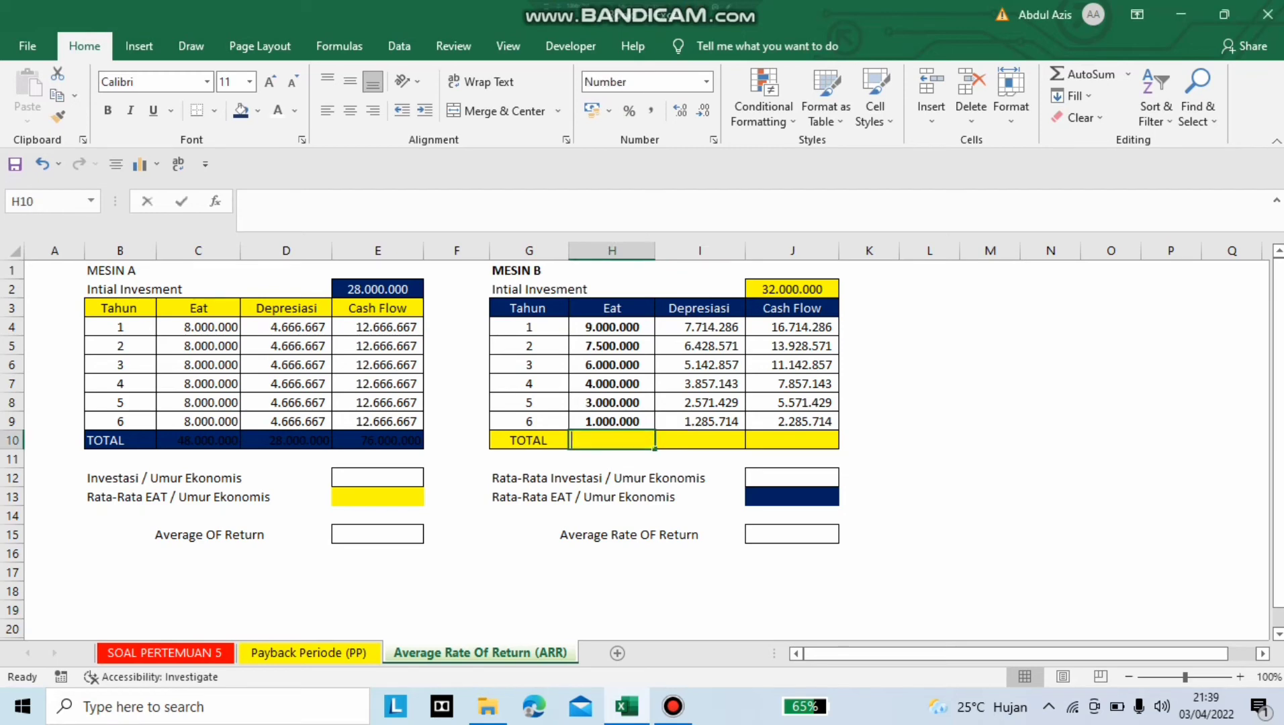
pyautogui.moveTo(611, 440); pyautogui.dragTo(792, 440)
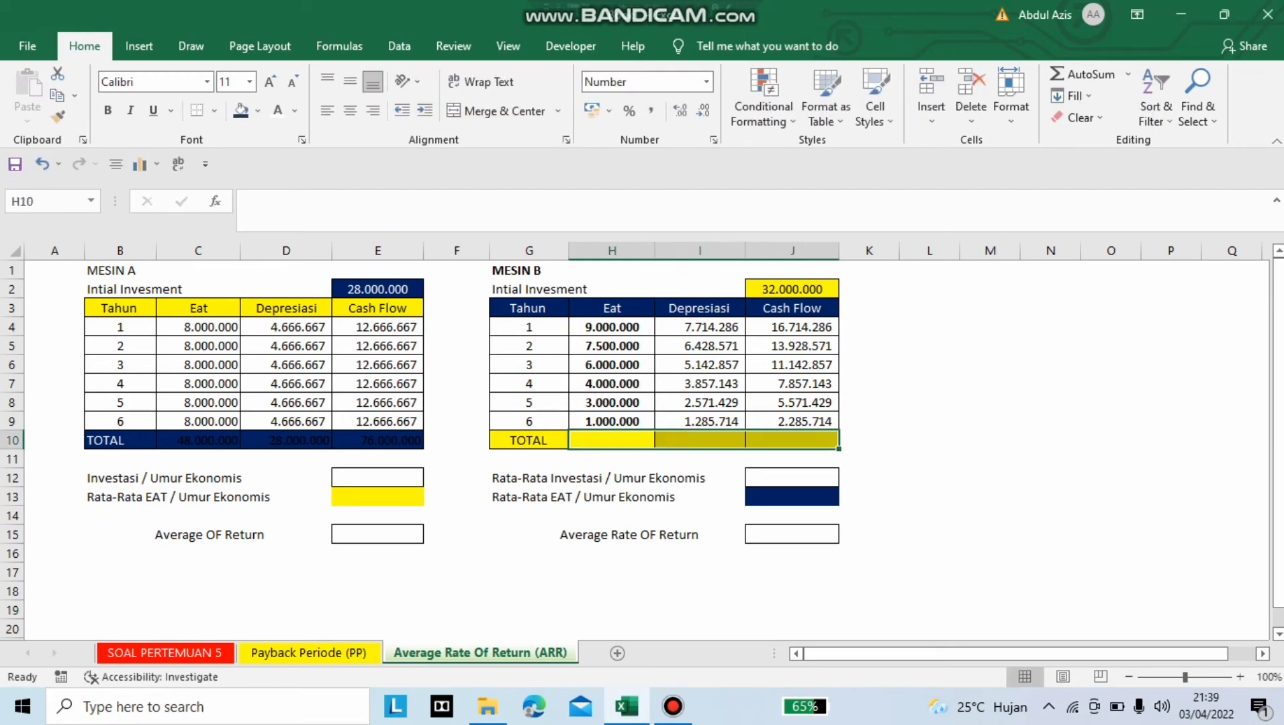
pyautogui.click(1128, 74)
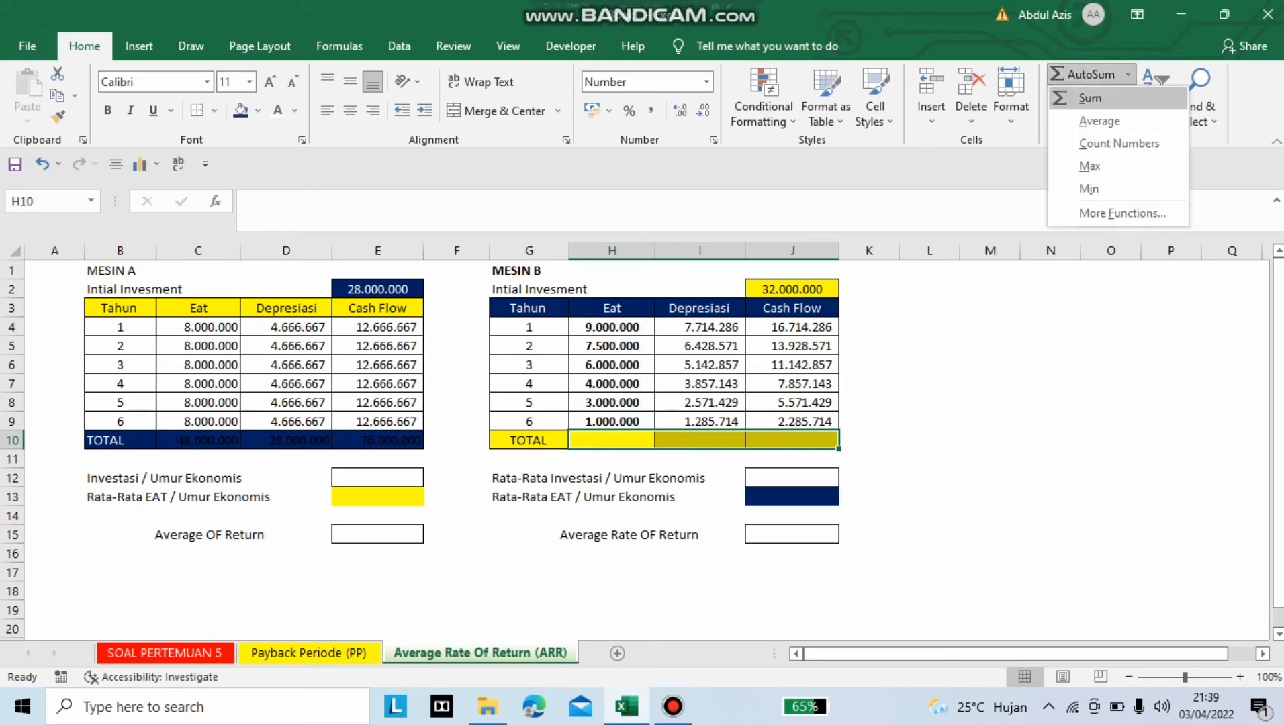
pyautogui.click(1090, 98)
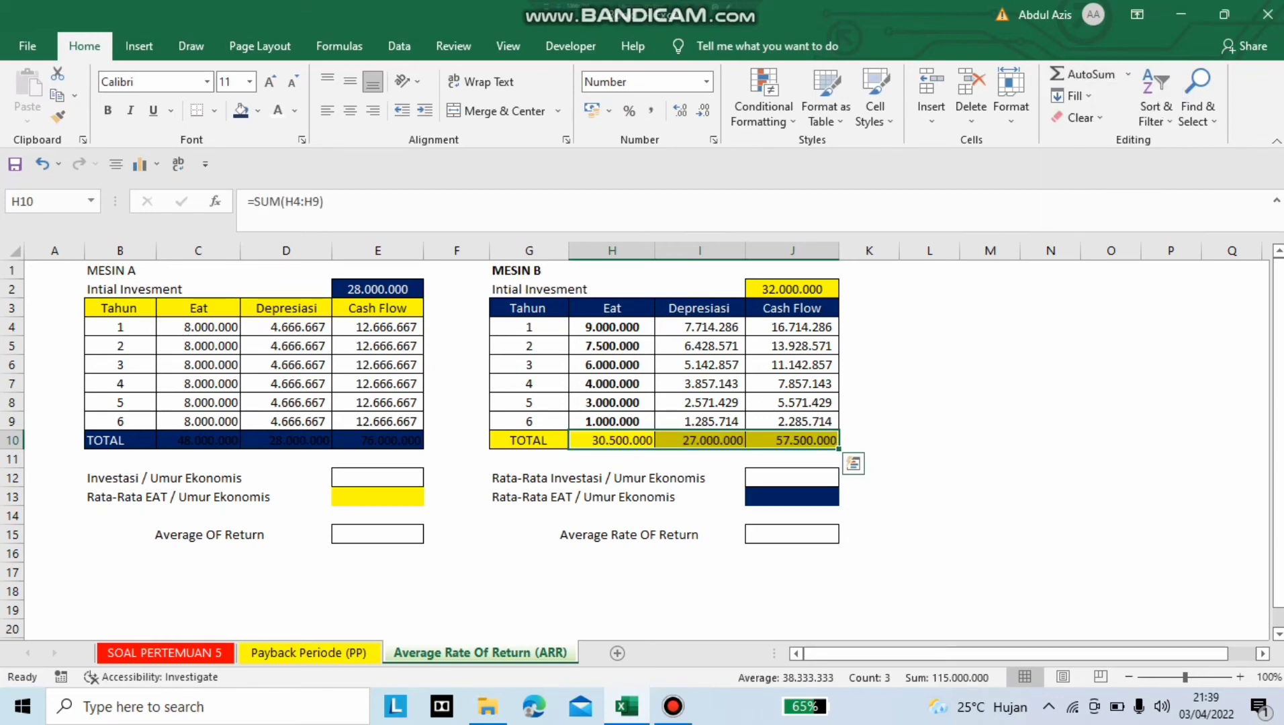
# Step: Calculate Mesin A's Investasi / Umur Ekonomis in E12 with =E2/B9
pyautogui.click(377, 477)
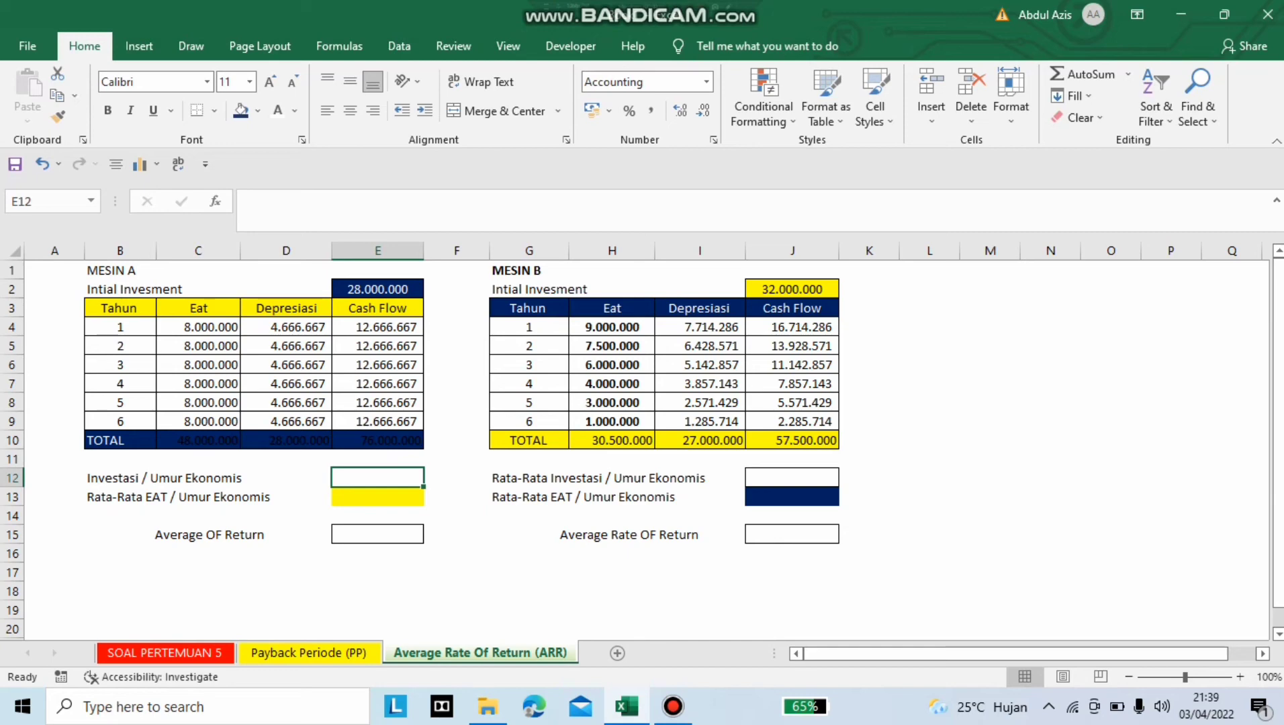
pyautogui.write('=')
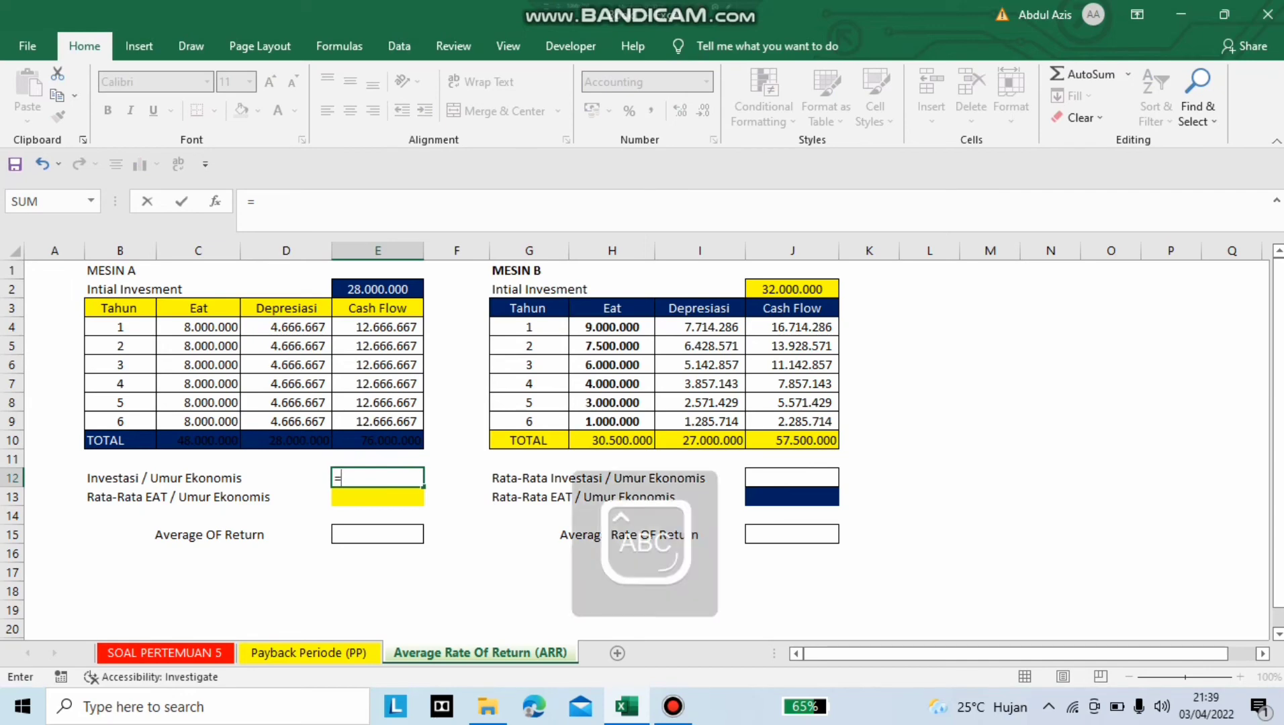
pyautogui.write('E2/')
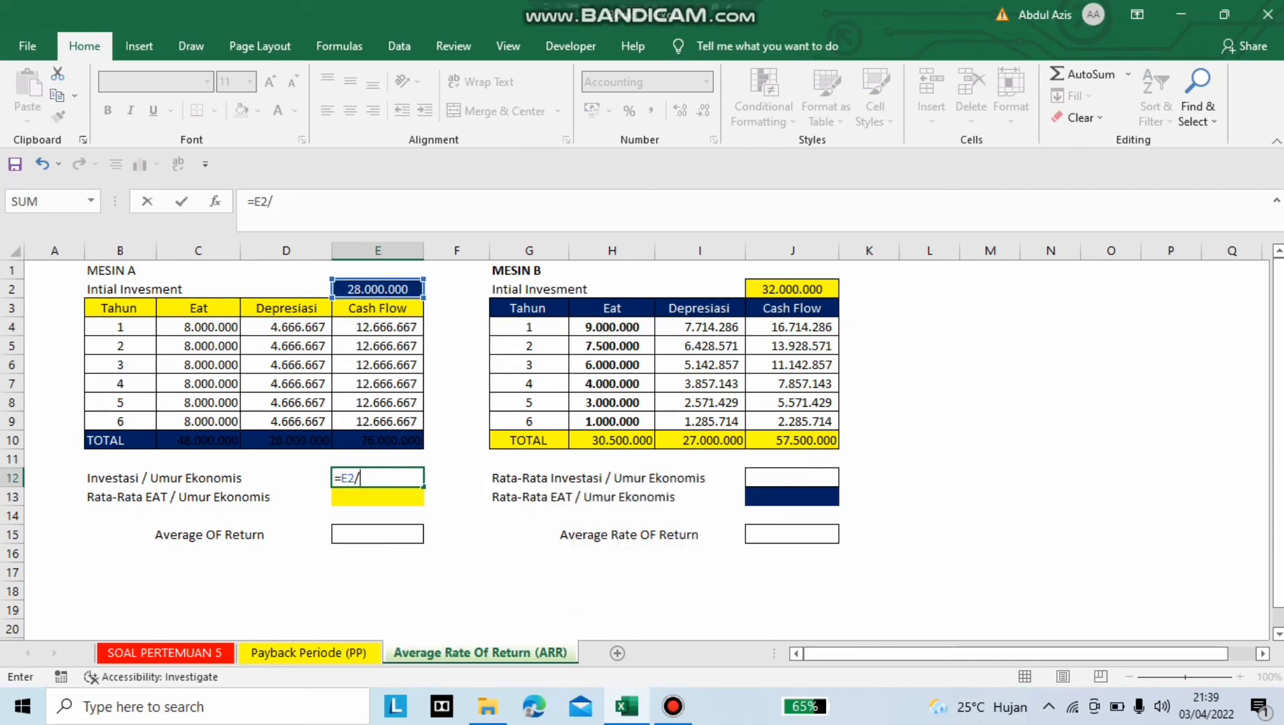
pyautogui.write('B9')
pyautogui.press('Return')
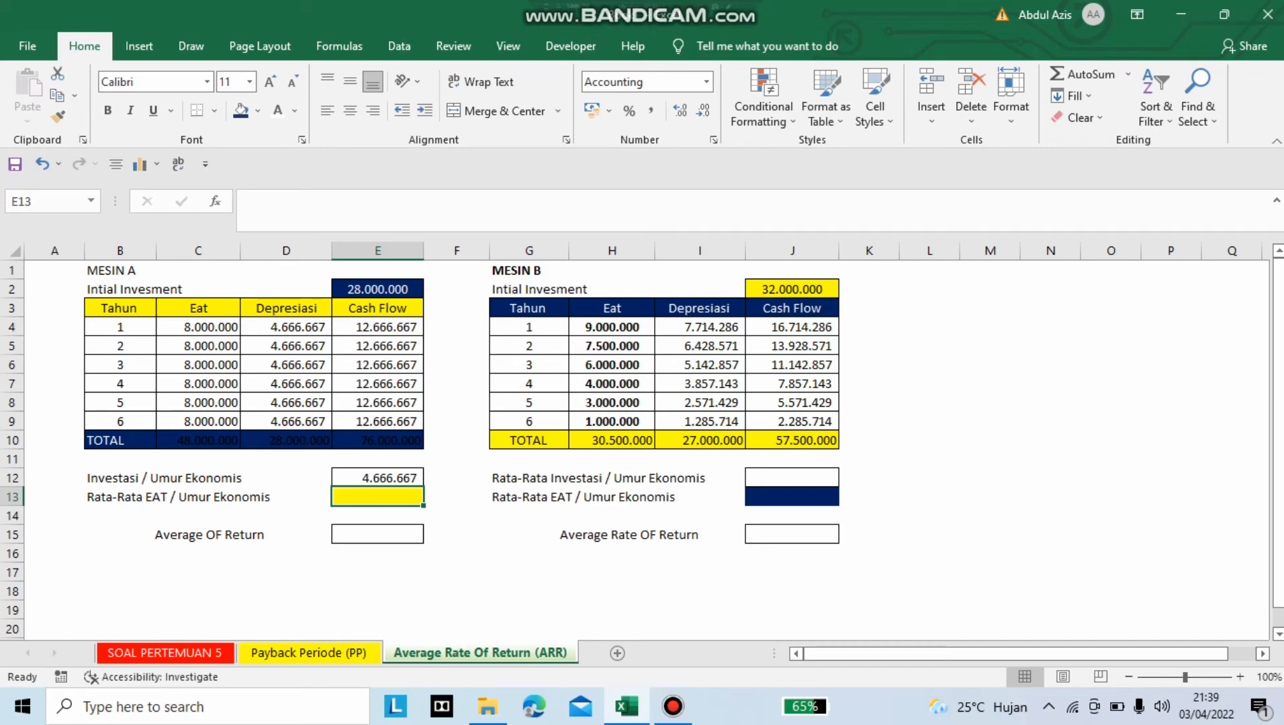
# Step: Calculate Mesin A's Rata-Rata EAT / Umur Ekonomis in E13 with =C10/B9
pyautogui.write('=C1')
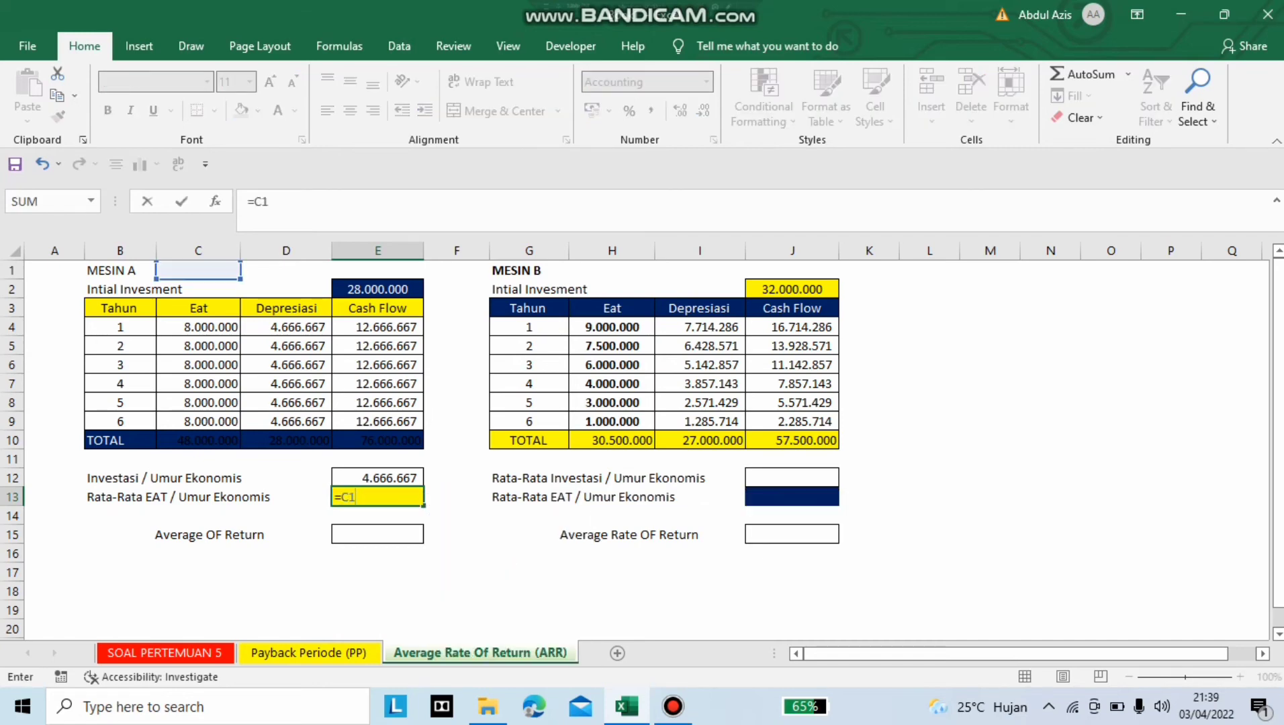
pyautogui.write('0/')
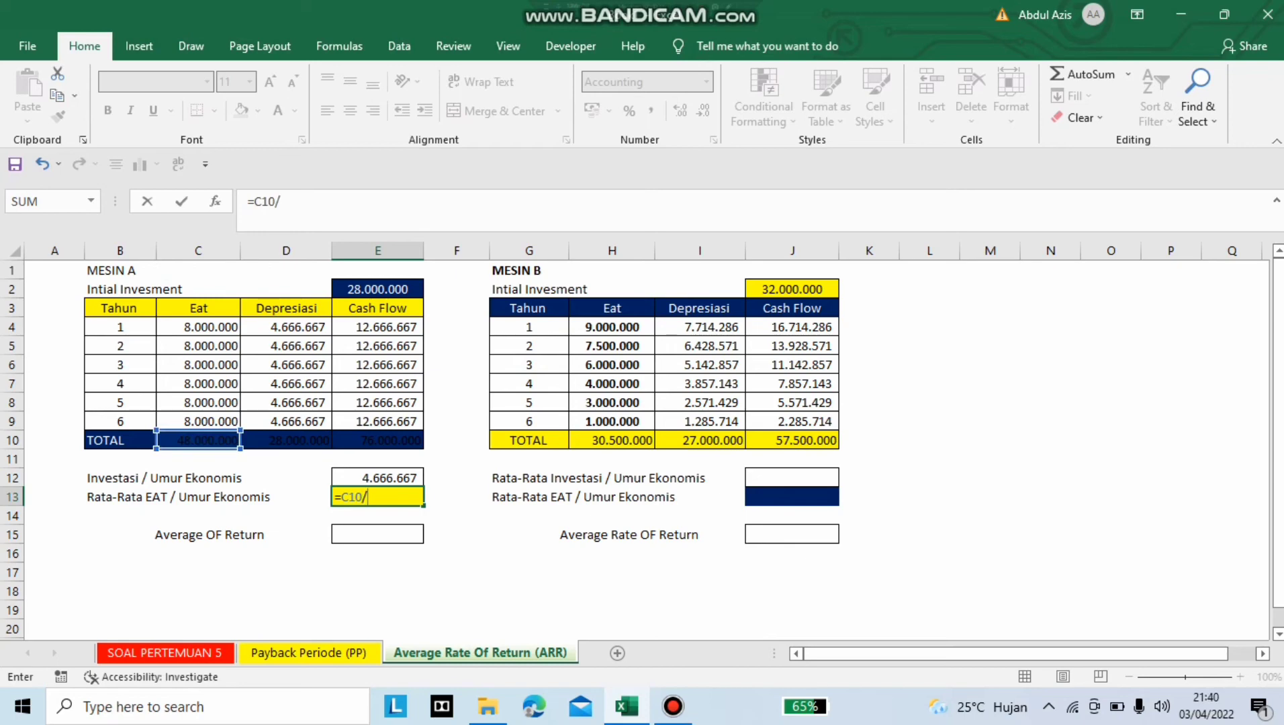
pyautogui.write('B9')
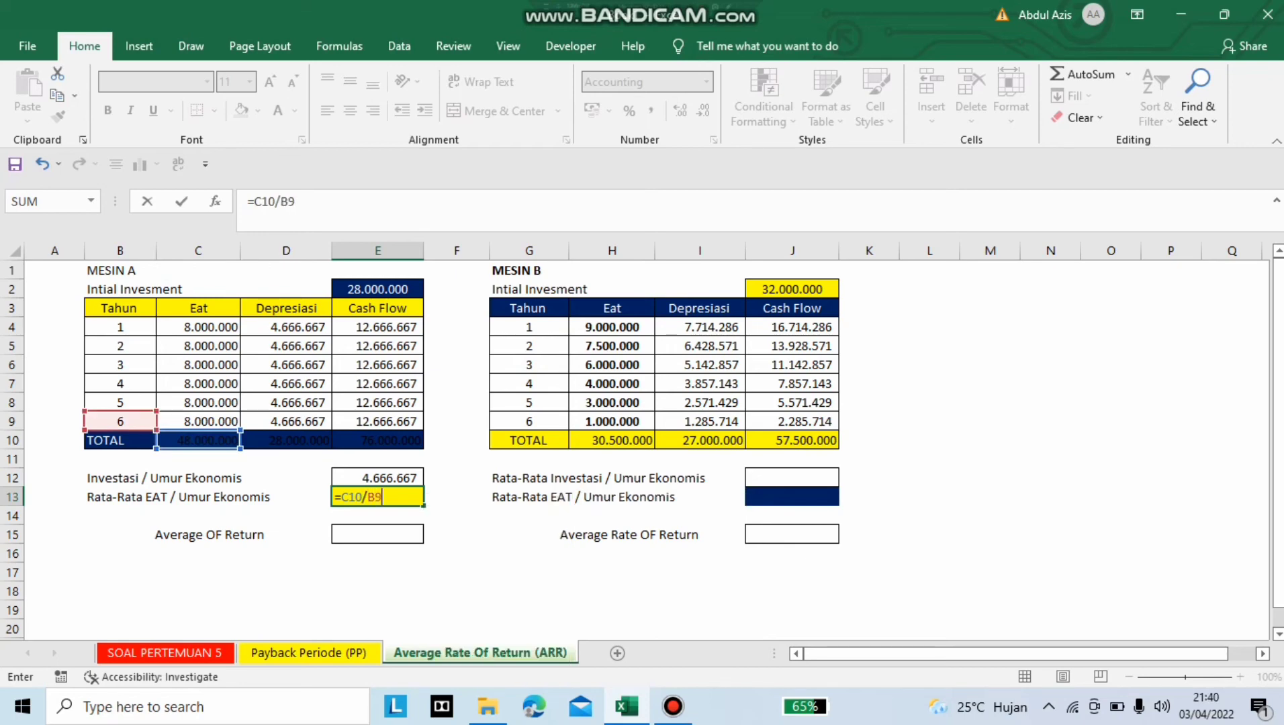
pyautogui.press('Return')
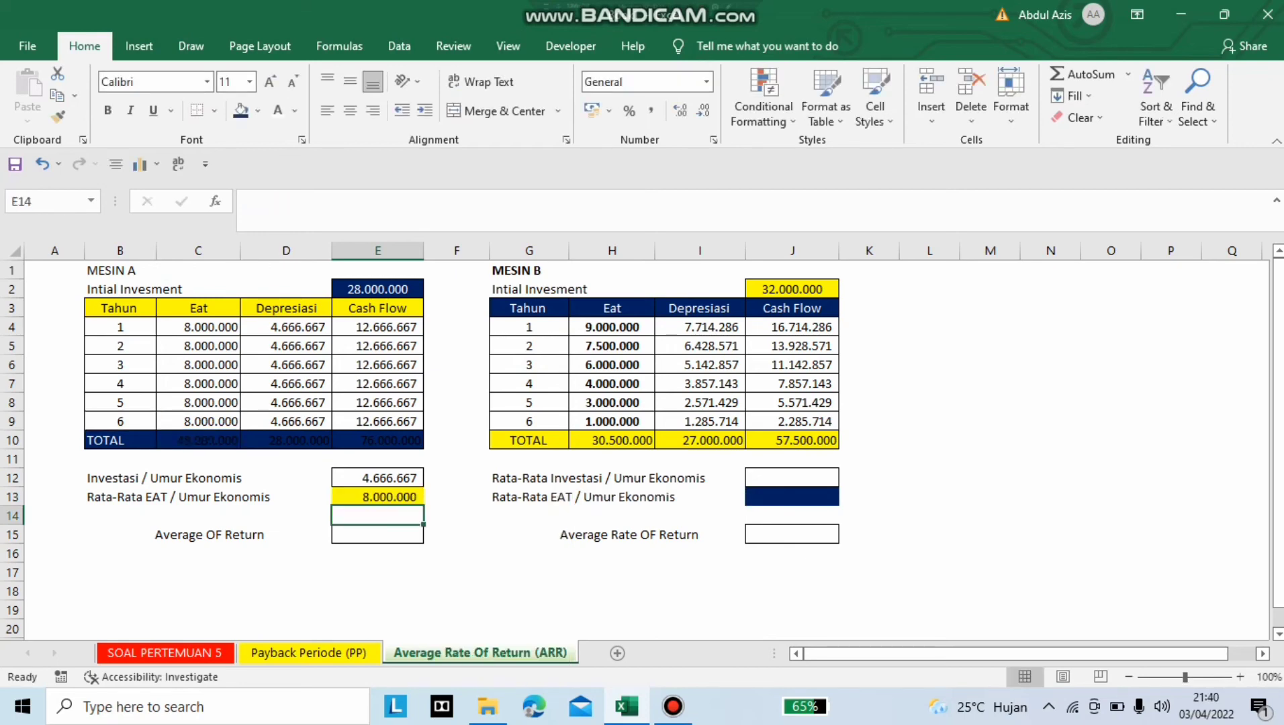
# Step: Calculate Mesin A's average rate of return in E15 with =E13/E12
pyautogui.click(377, 535)
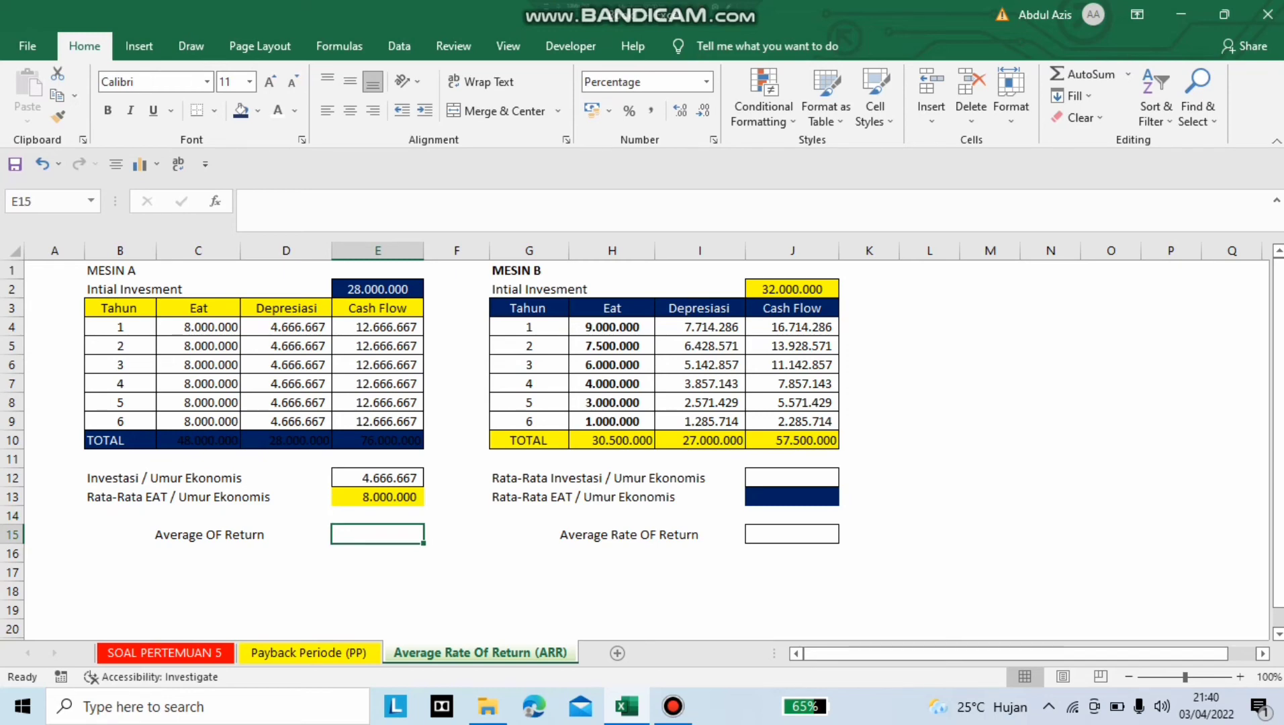
pyautogui.write('=E1')
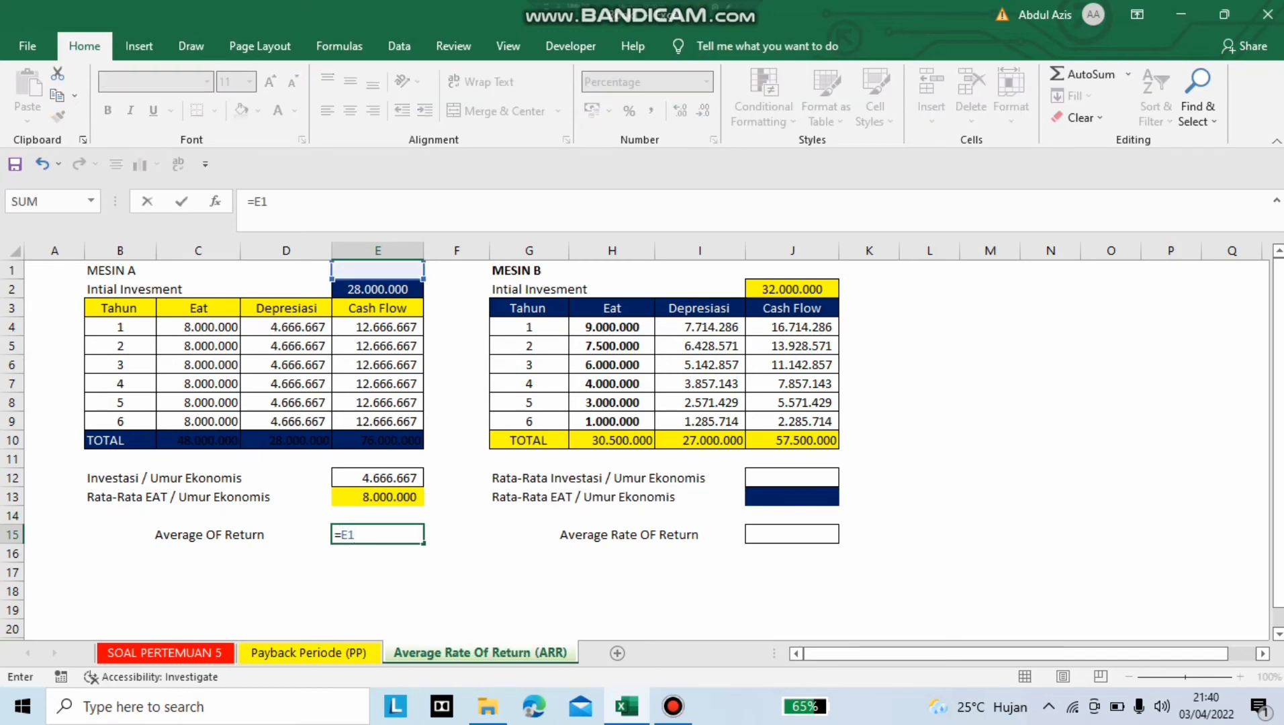
pyautogui.write('3/')
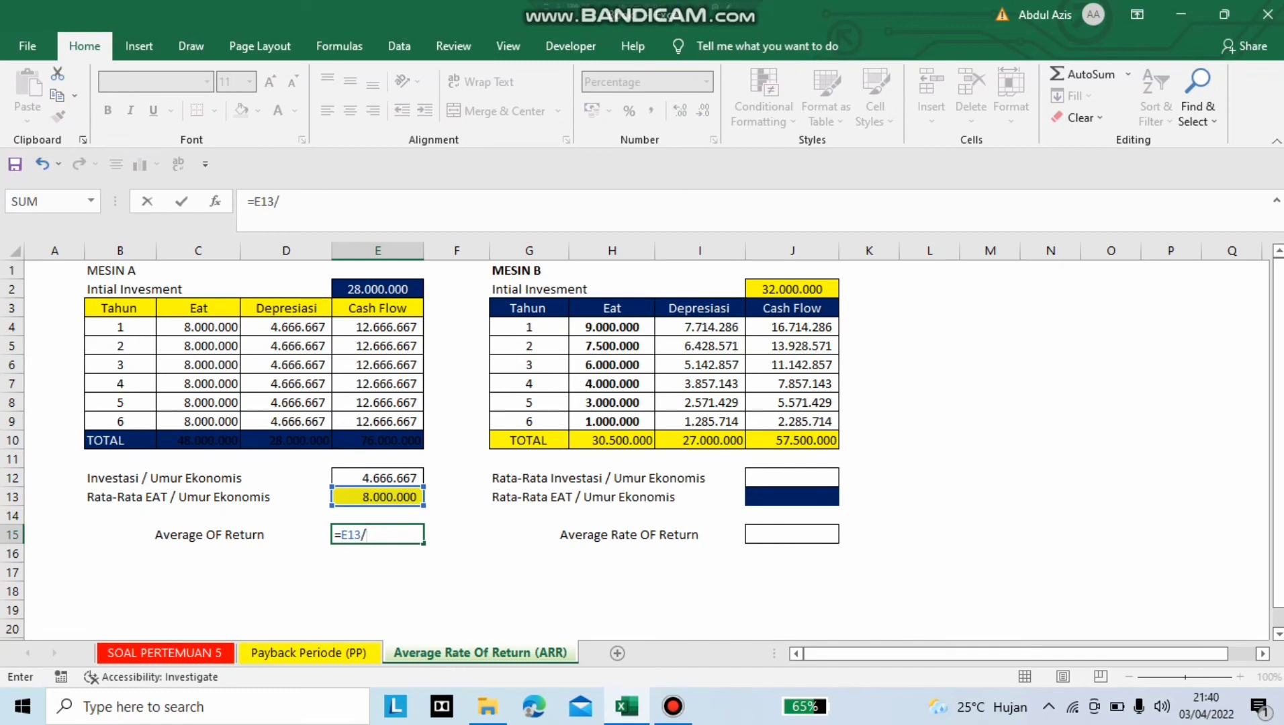
pyautogui.write('E12')
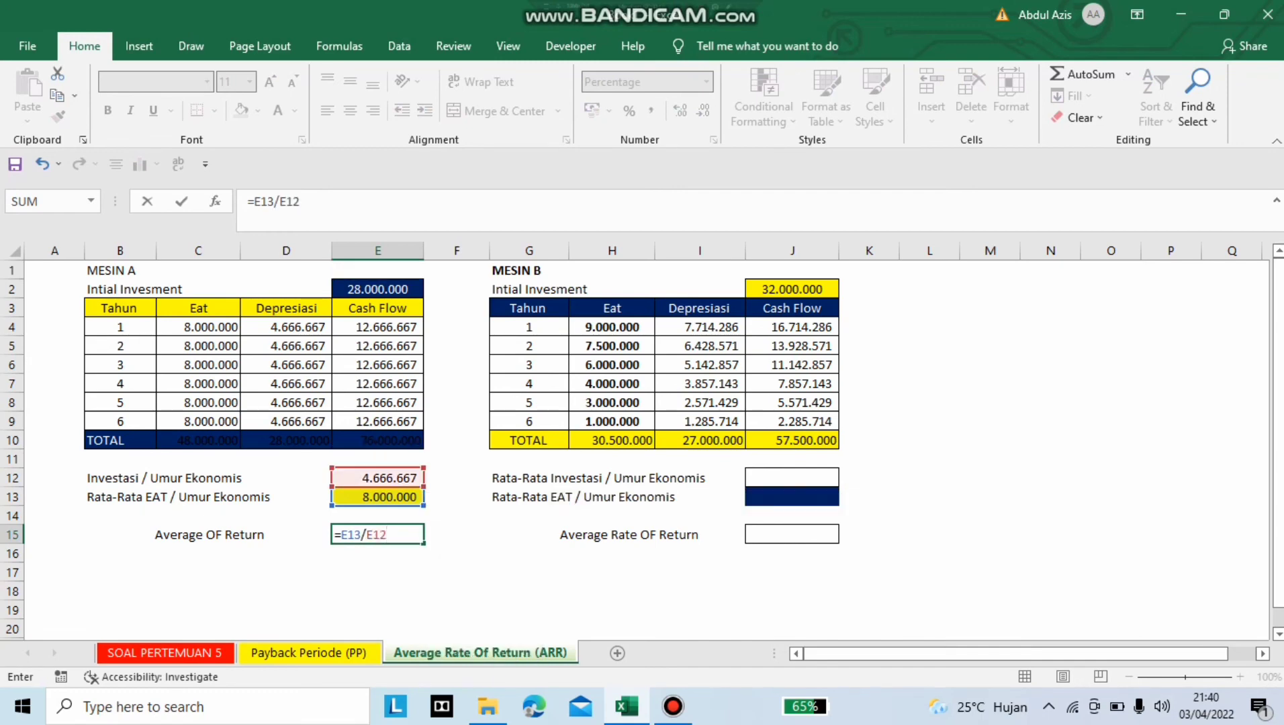
pyautogui.press('Return')
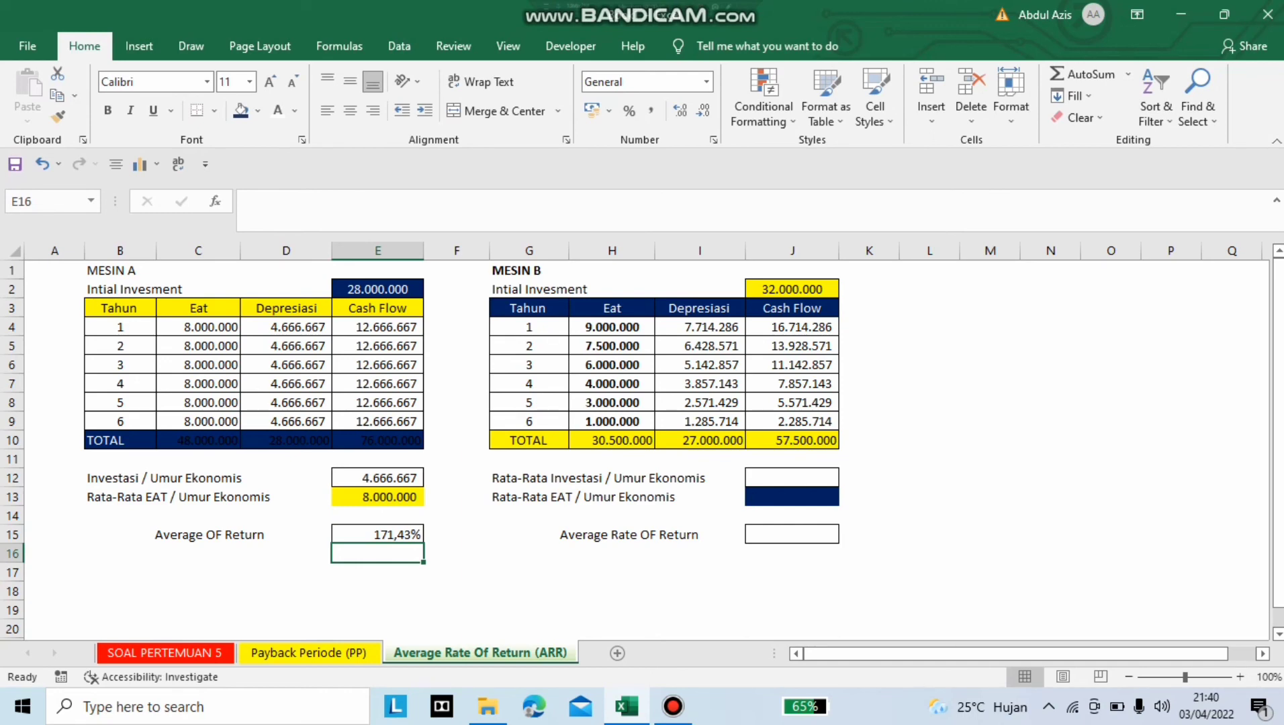
# Step: Calculate Mesin B's Rata-Rata Investasi / Umur Ekonomis in J12 with =J2/G9
pyautogui.click(791, 477)
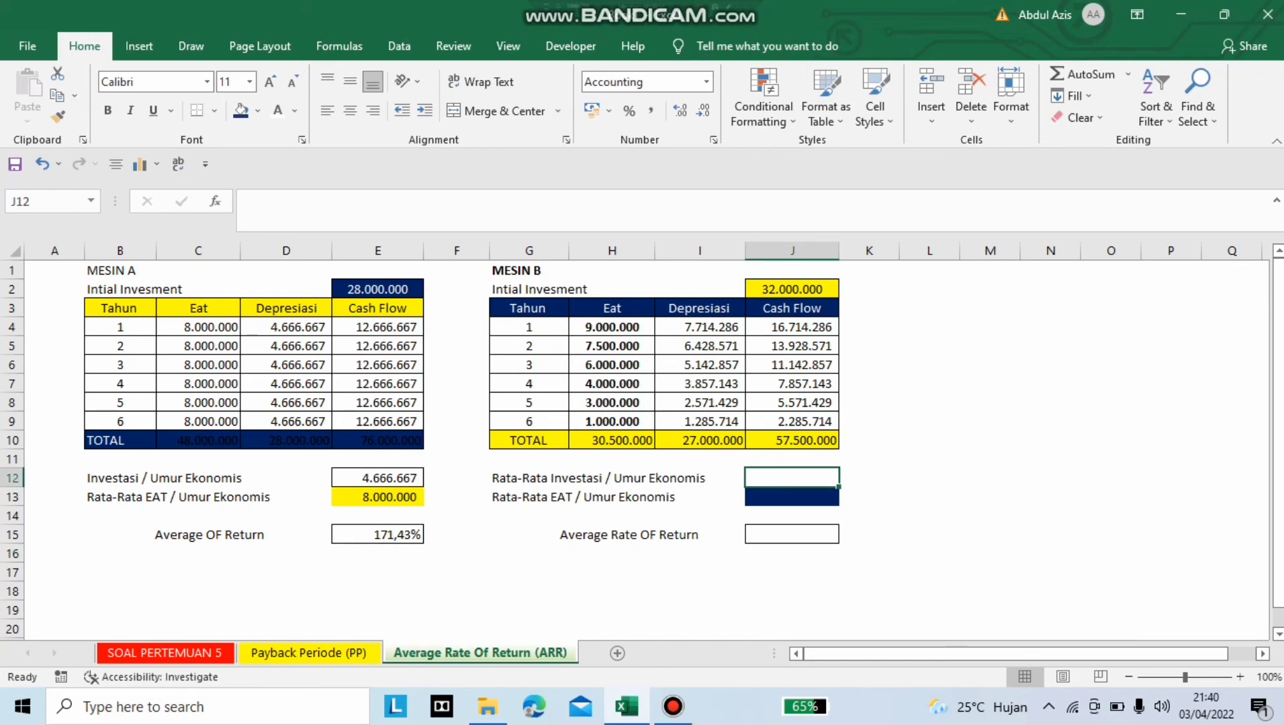
pyautogui.write('=J2')
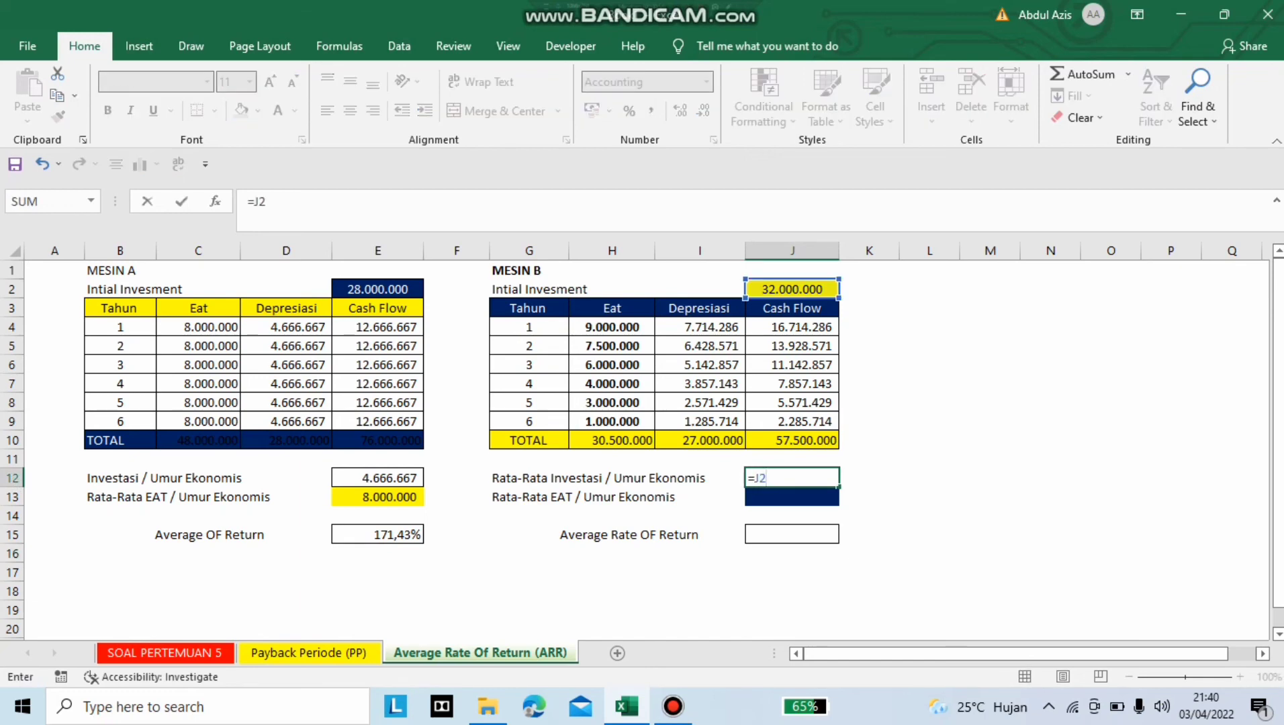
pyautogui.write('/G')
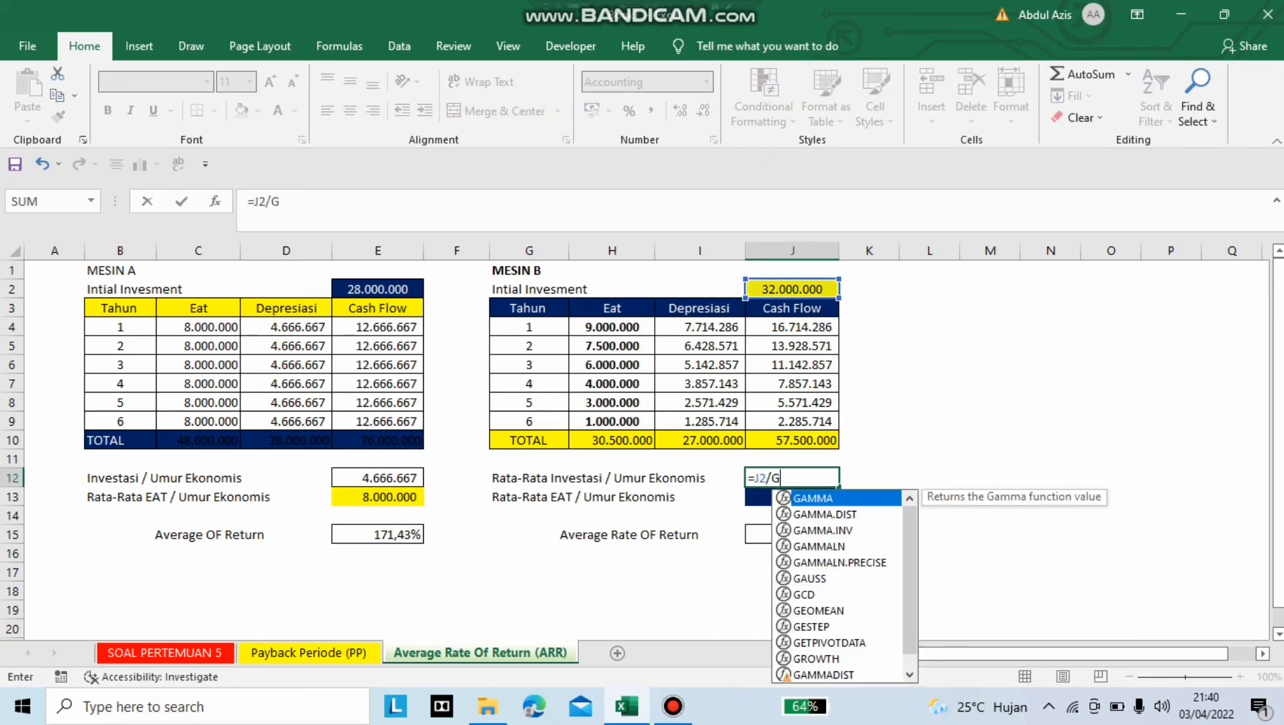
pyautogui.write('9')
pyautogui.press('Return')
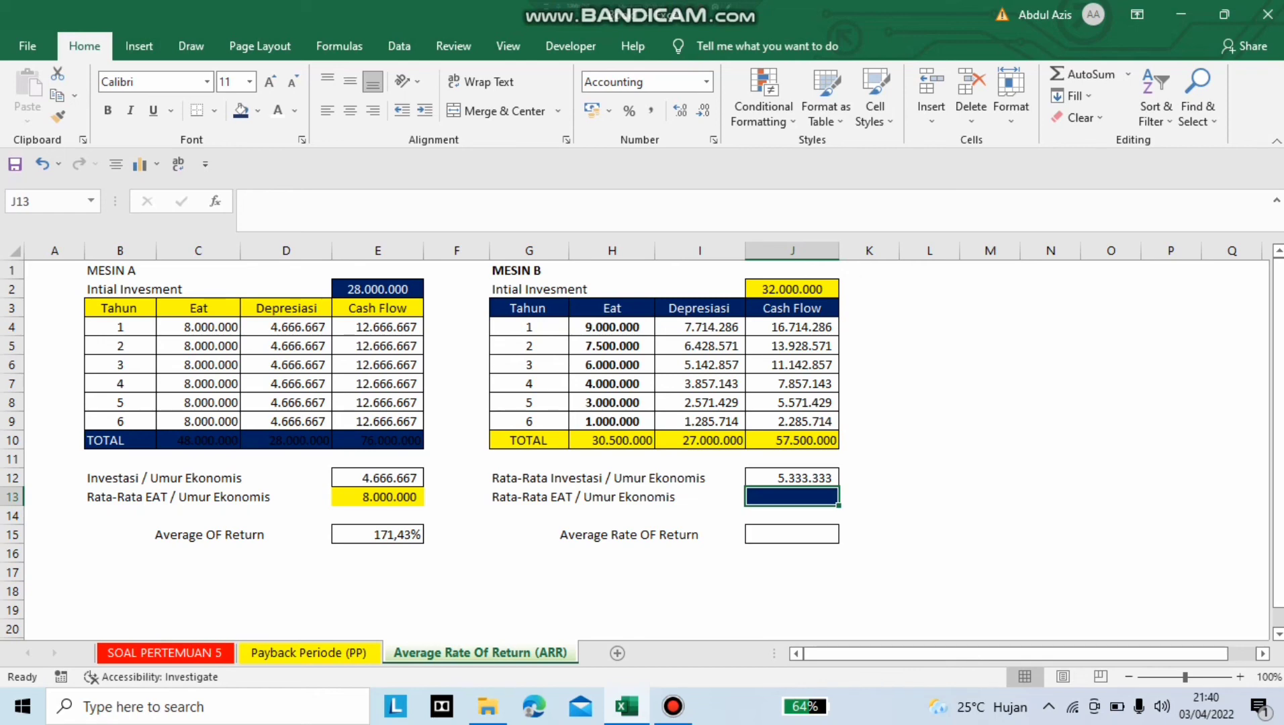
# Step: Calculate Mesin B's Rata-Rata EAT / Umur Ekonomis in J13 with =H10/G9
pyautogui.write('=')
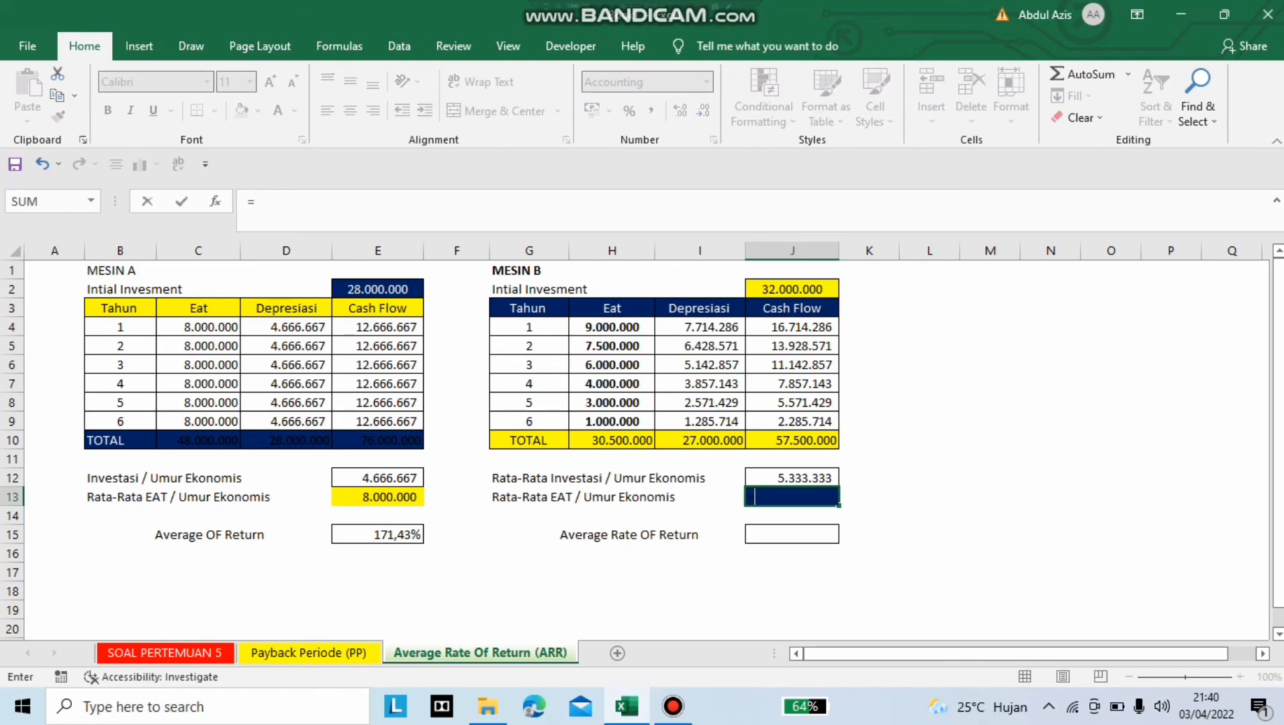
pyautogui.write('H10/')
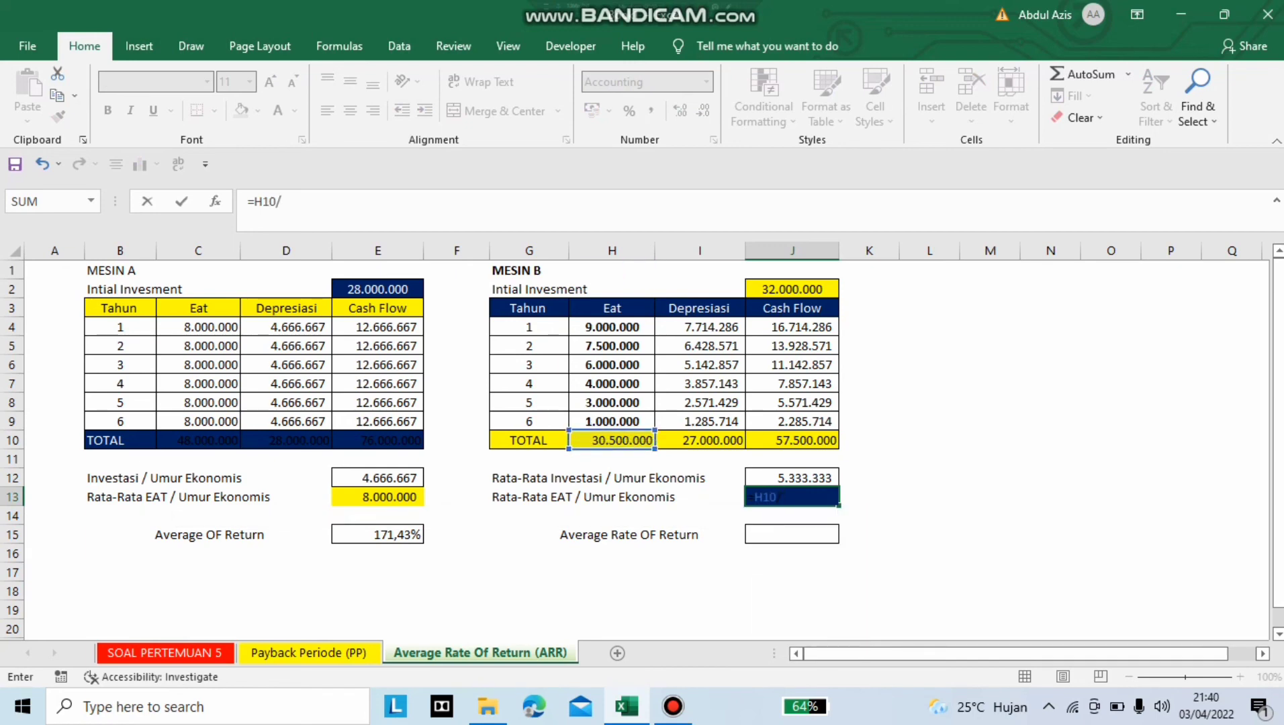
pyautogui.write('G9')
pyautogui.press('Return')
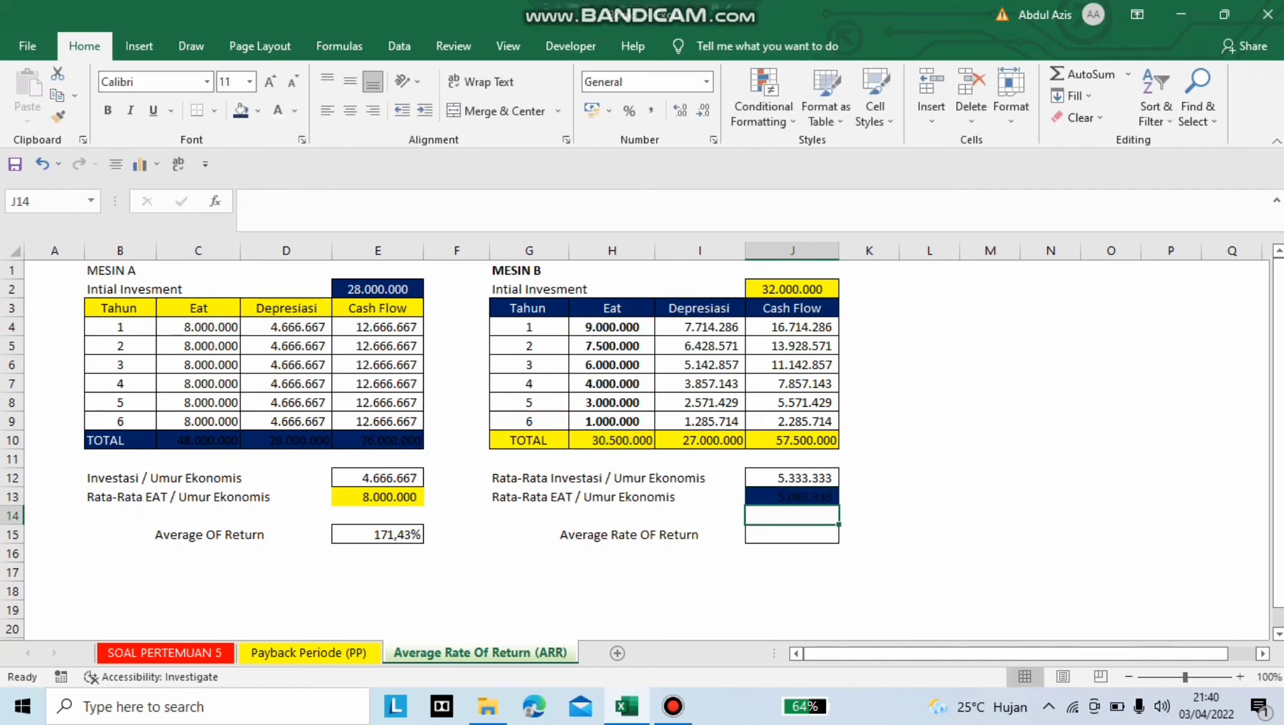
# Step: Calculate Mesin B's Average Rate OF Return in J15 with =J13/J12
pyautogui.click(791, 534)
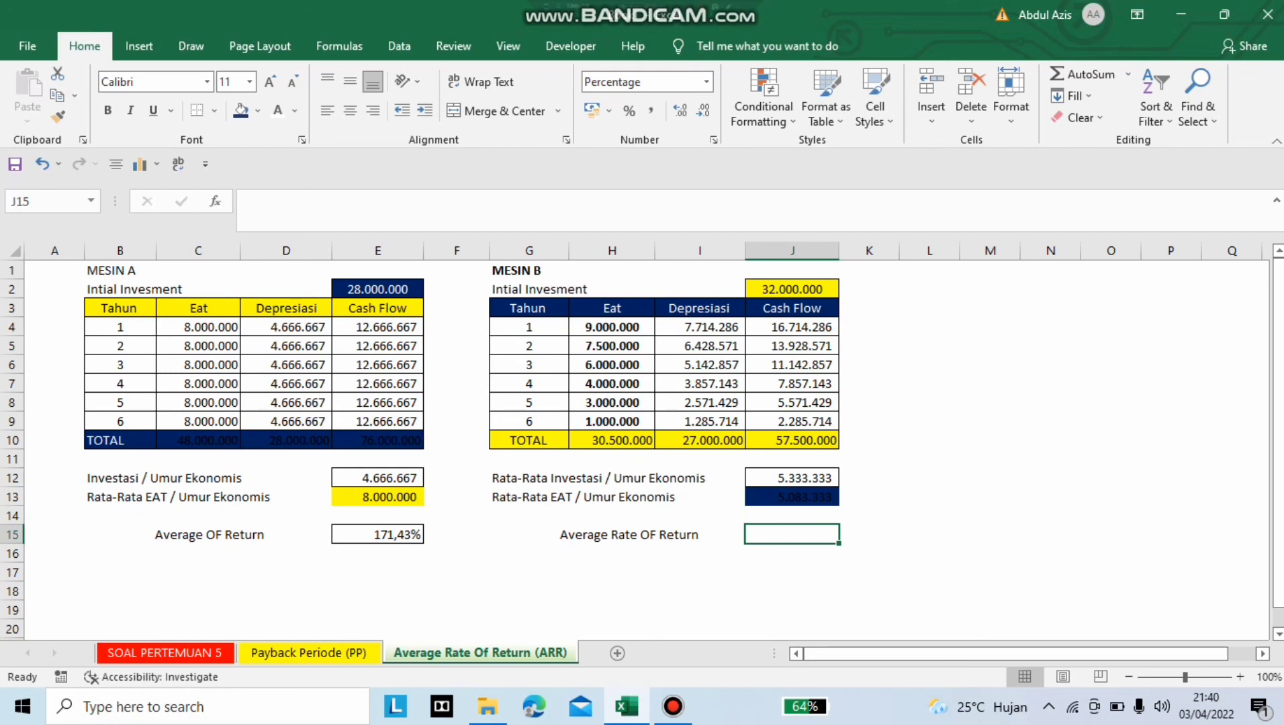
pyautogui.write('=')
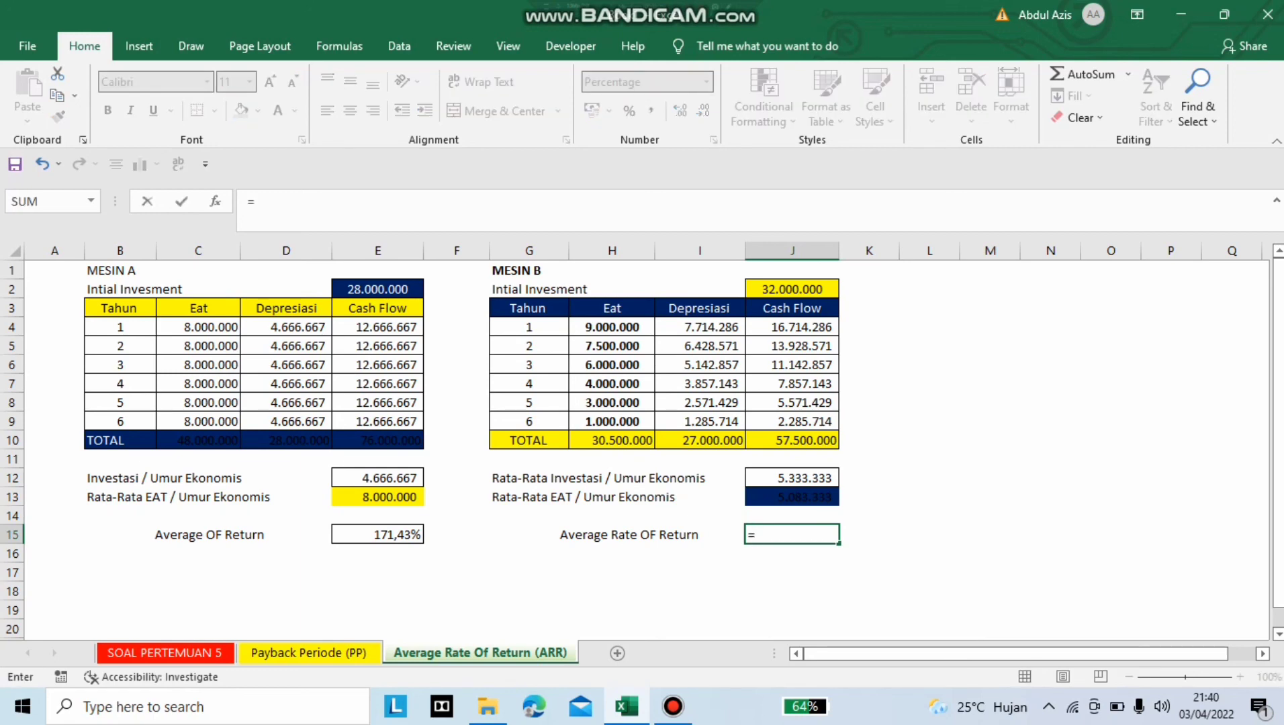
pyautogui.write('J13')
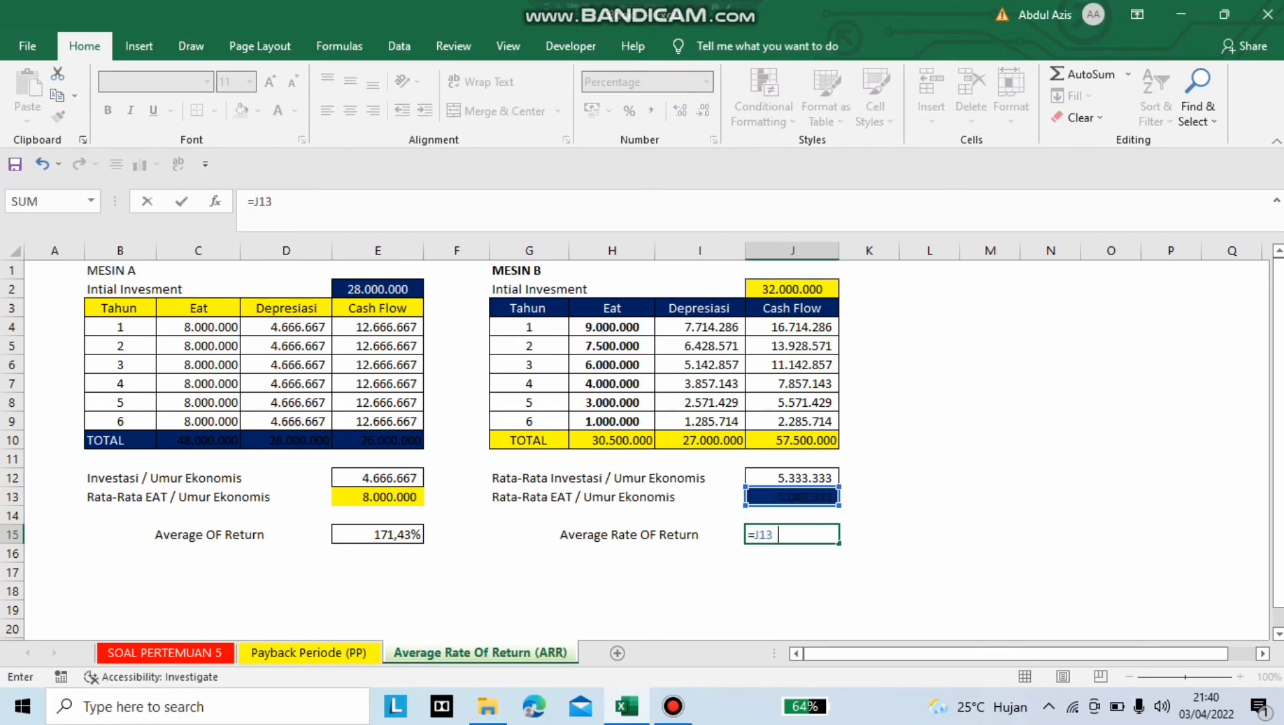
pyautogui.write('/J1')
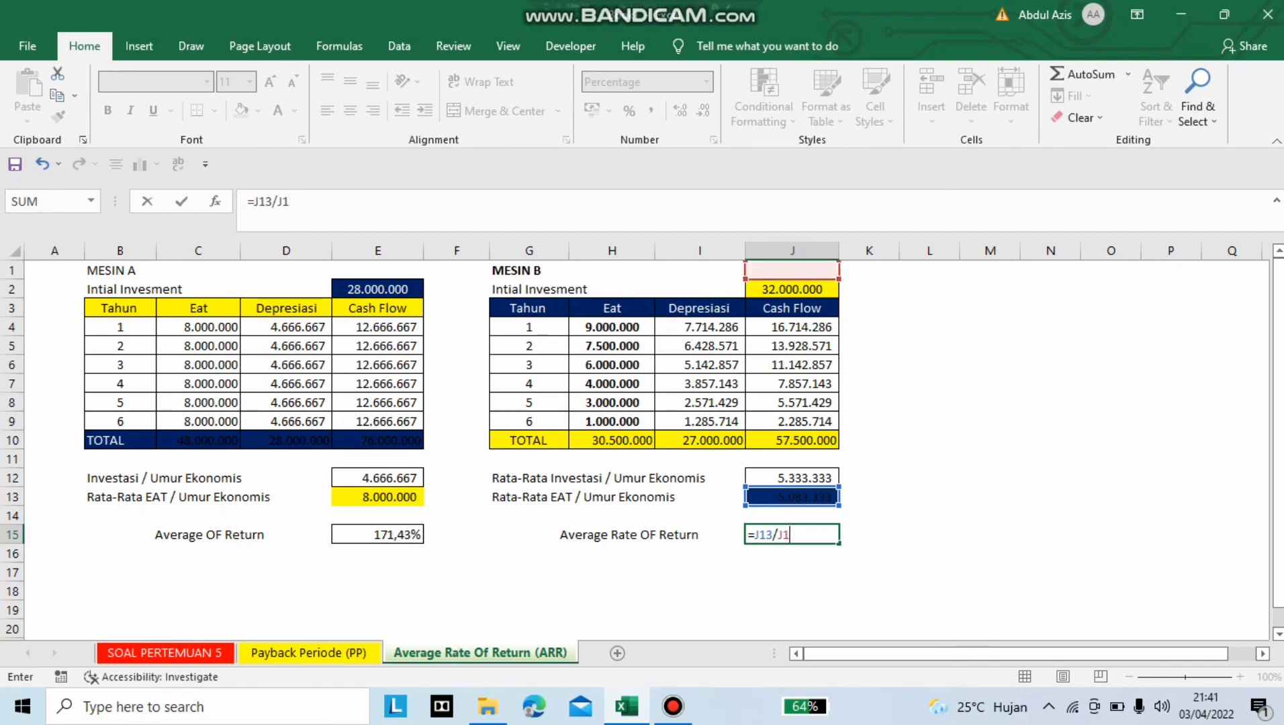
pyautogui.write('2')
pyautogui.press('Return')
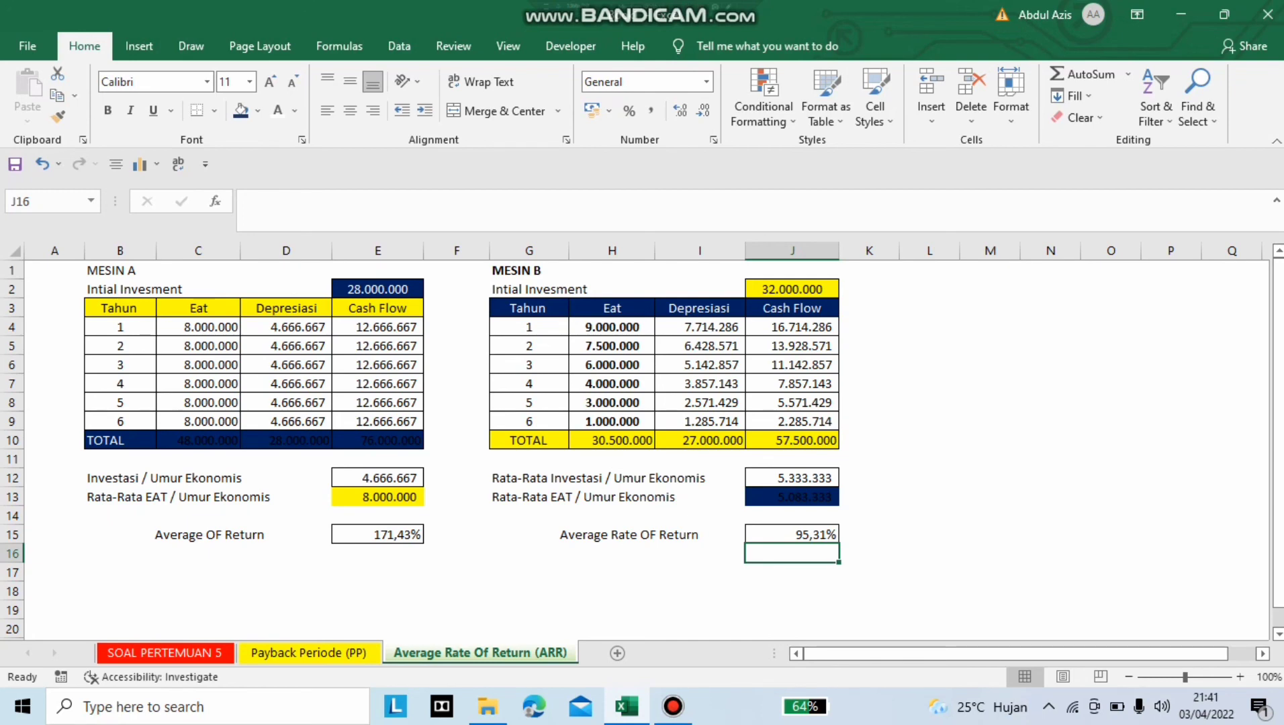
pyautogui.hotkey('ctrl', 'pageup')
pyautogui.hotkey('ctrl', 'pagedown')
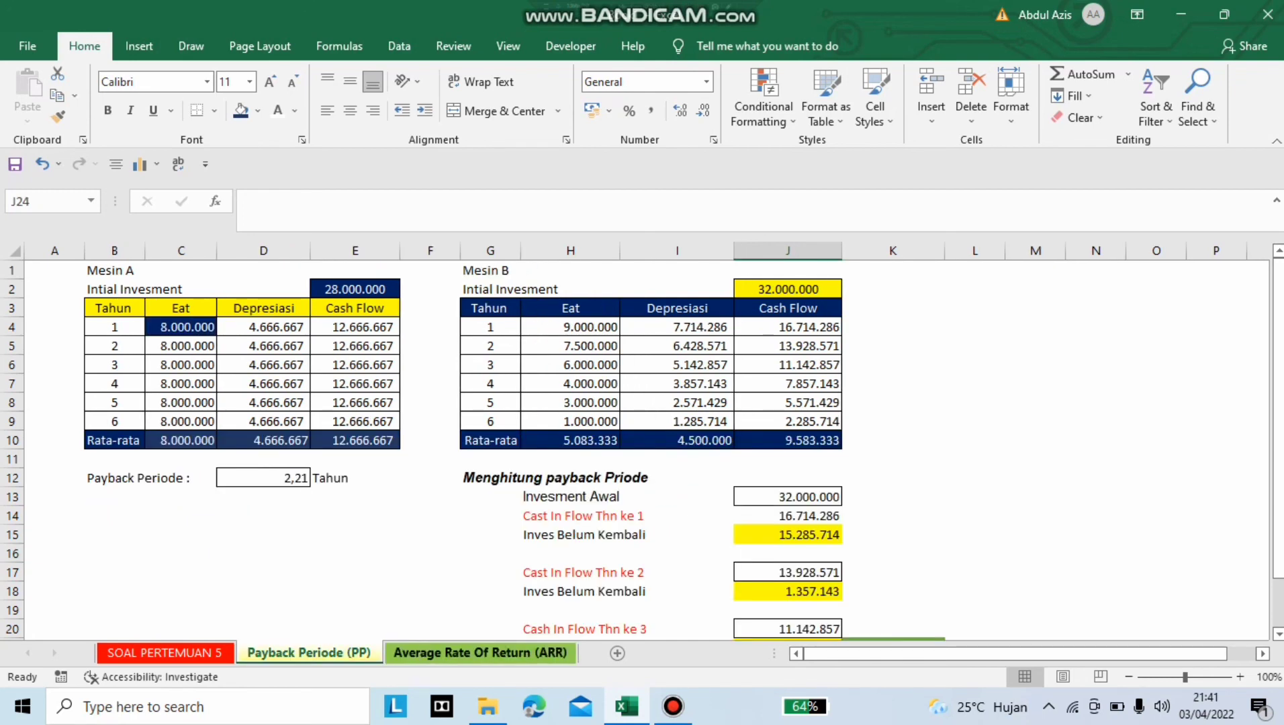